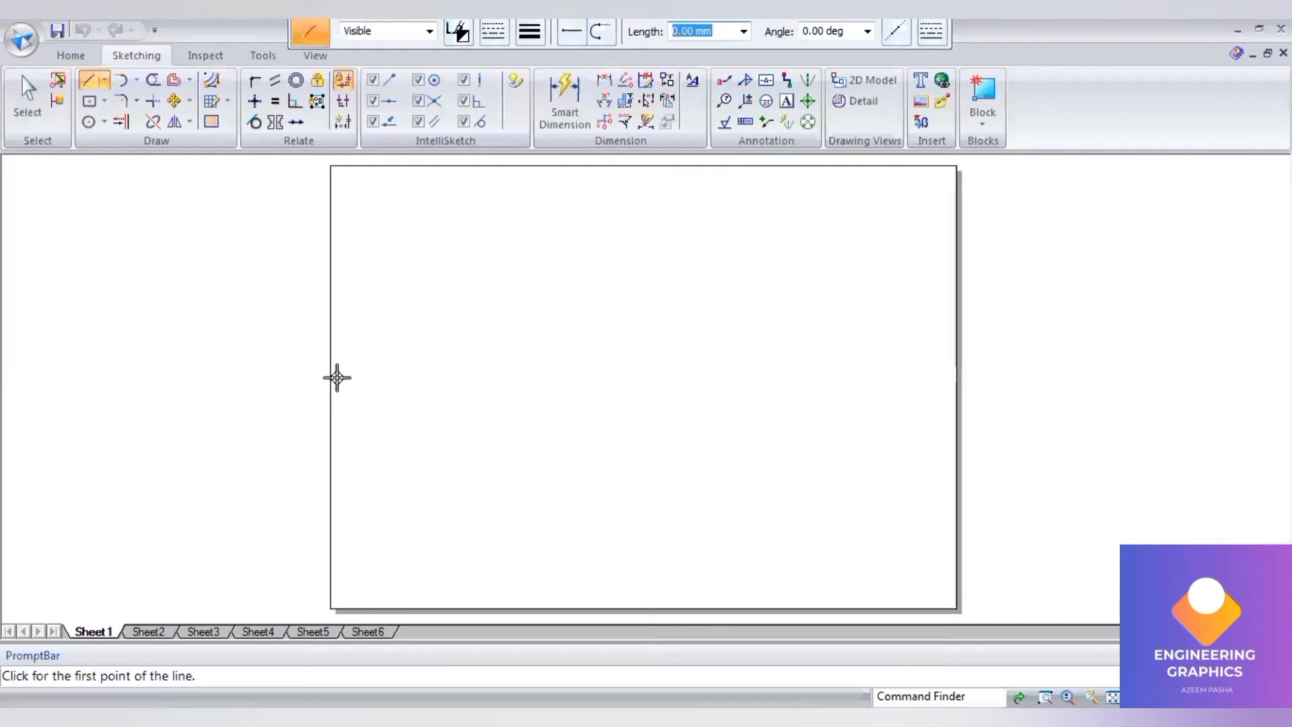
# - Draw a horizontal reference line about 282 mm long across the middle of the sheet
pyautogui.click(336, 369)
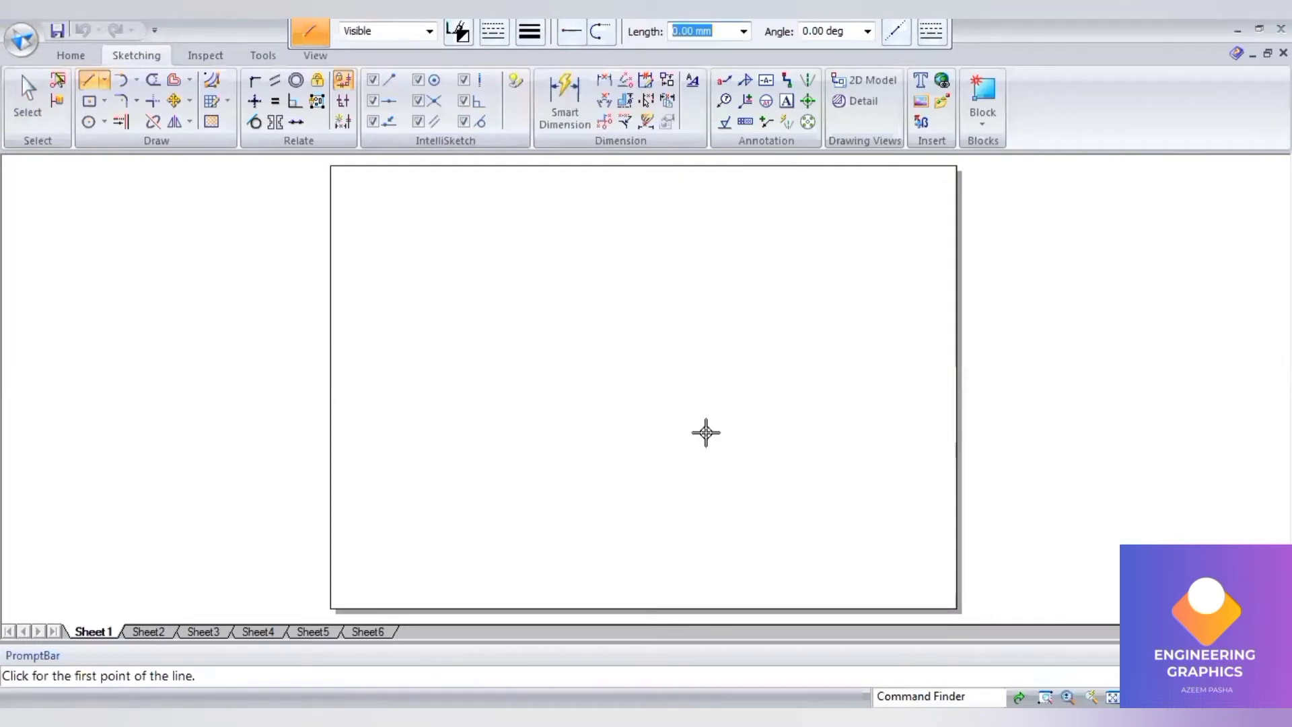
pyautogui.click(933, 366)
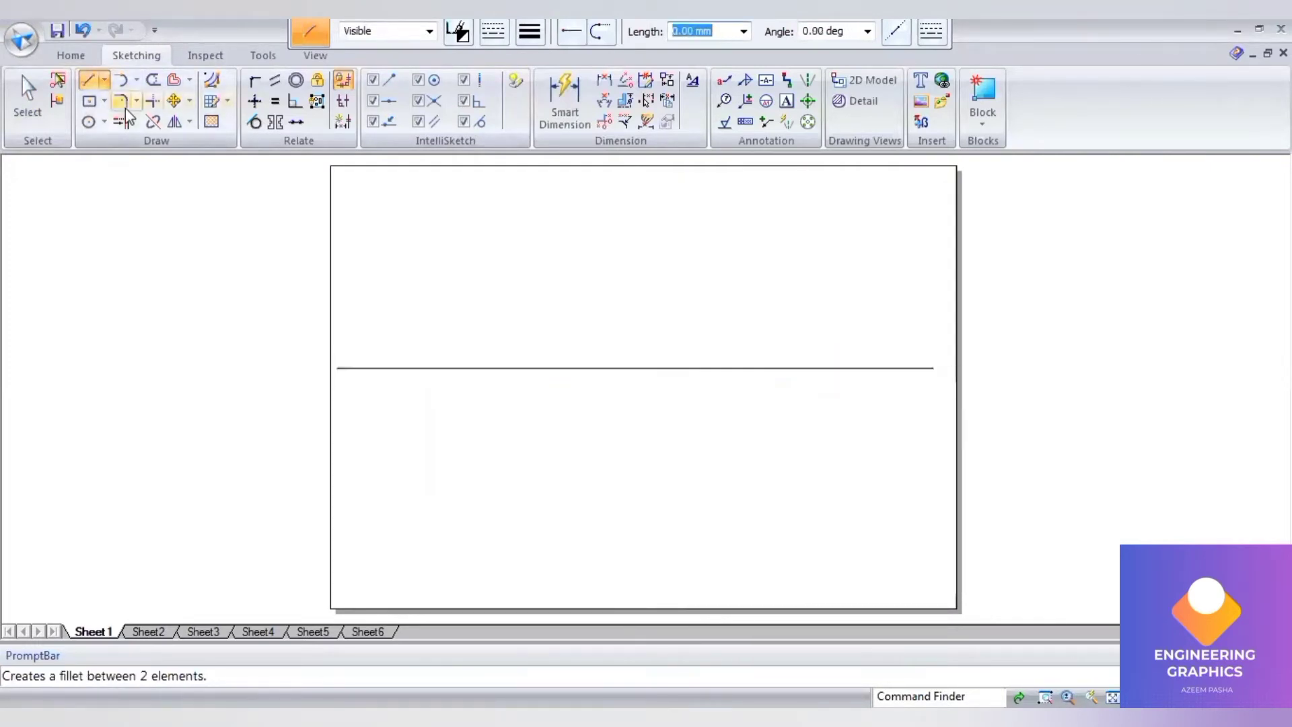
# - Draw a 40 mm by 40 mm square rotated 45 degrees below the reference line, using a 0.50 mm line width
pyautogui.click(89, 103)
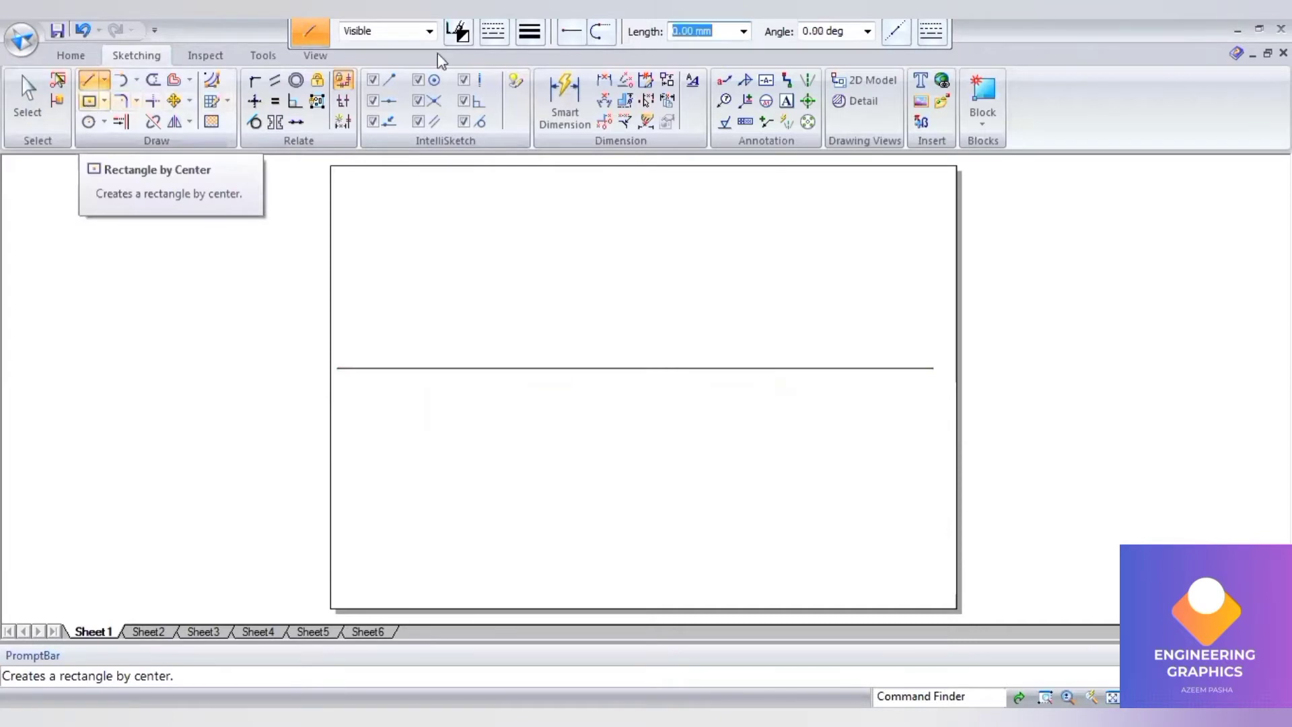
pyautogui.click(492, 31)
pyautogui.click(504, 67)
pyautogui.click(530, 31)
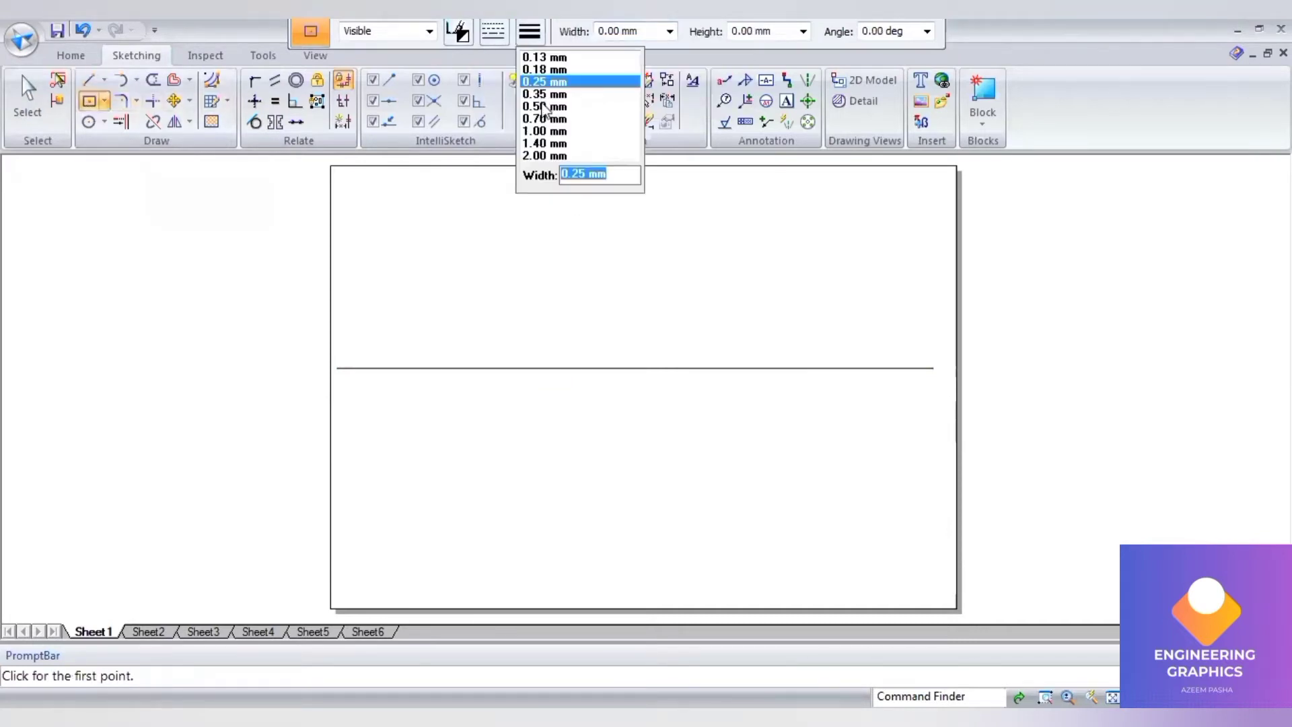
pyautogui.click(547, 105)
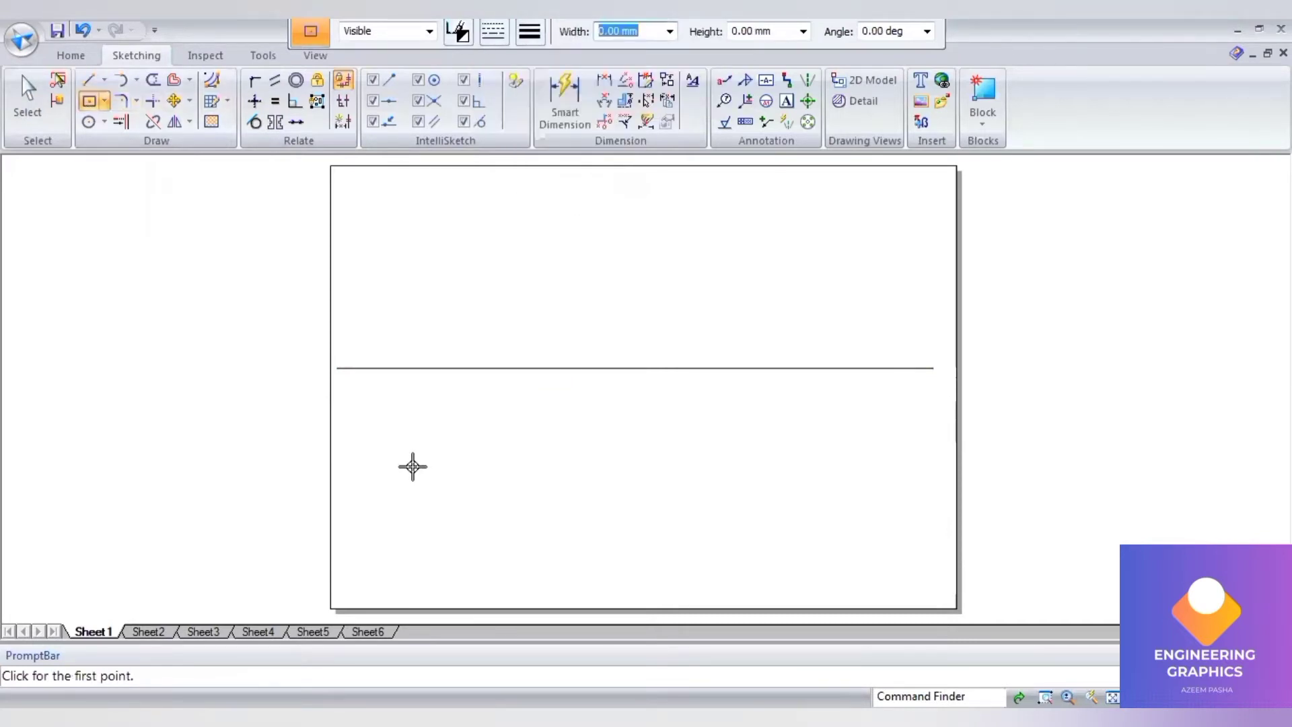
pyautogui.write('40')
pyautogui.press('Tab')
pyautogui.write('4')
pyautogui.press('Tab')
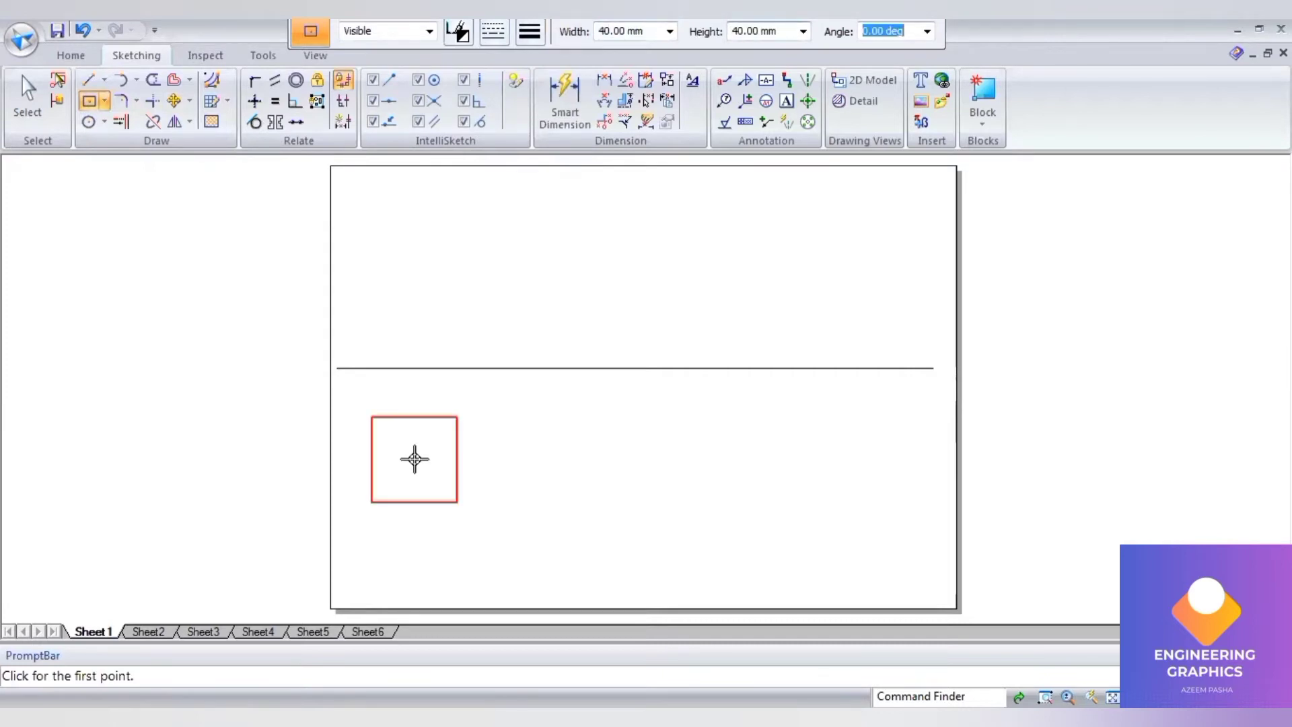
pyautogui.write('45')
pyautogui.press('Tab')
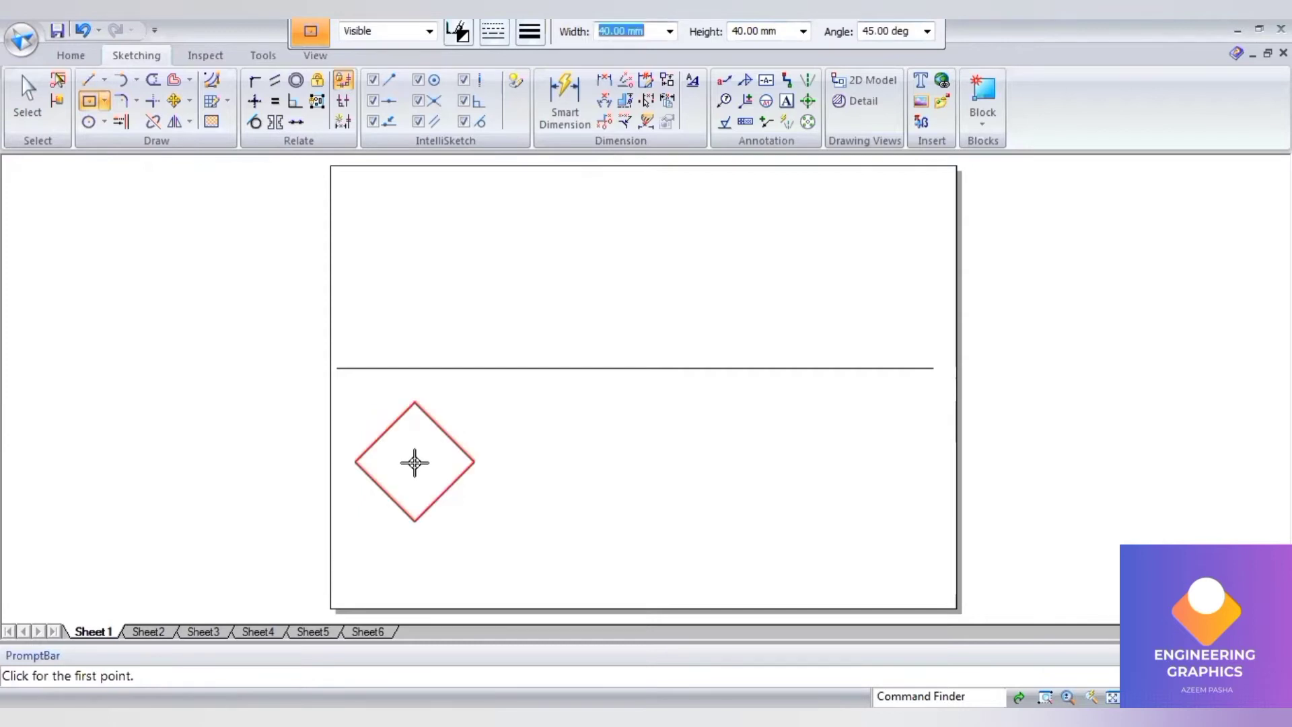
pyautogui.click(418, 460)
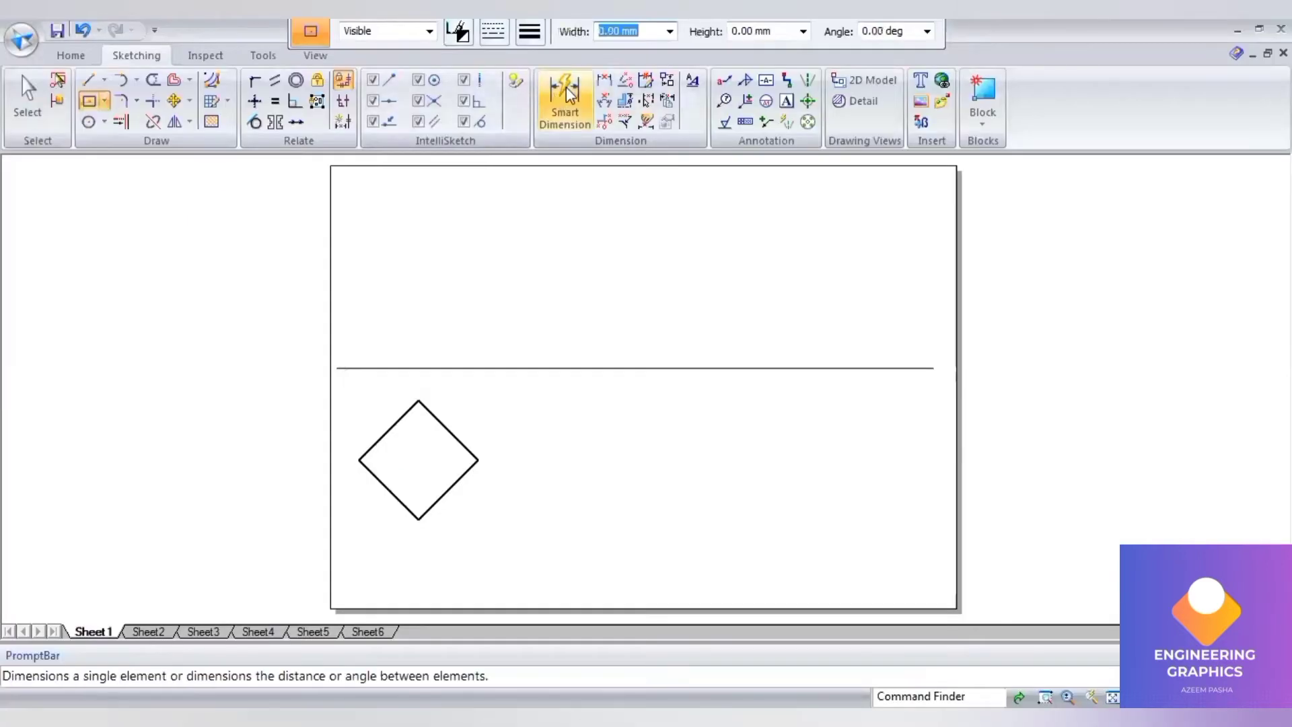
# - Dimension the square's lower-left side, placing the dimension outside the square
pyautogui.click(566, 98)
pyautogui.click(388, 487)
pyautogui.click(366, 522)
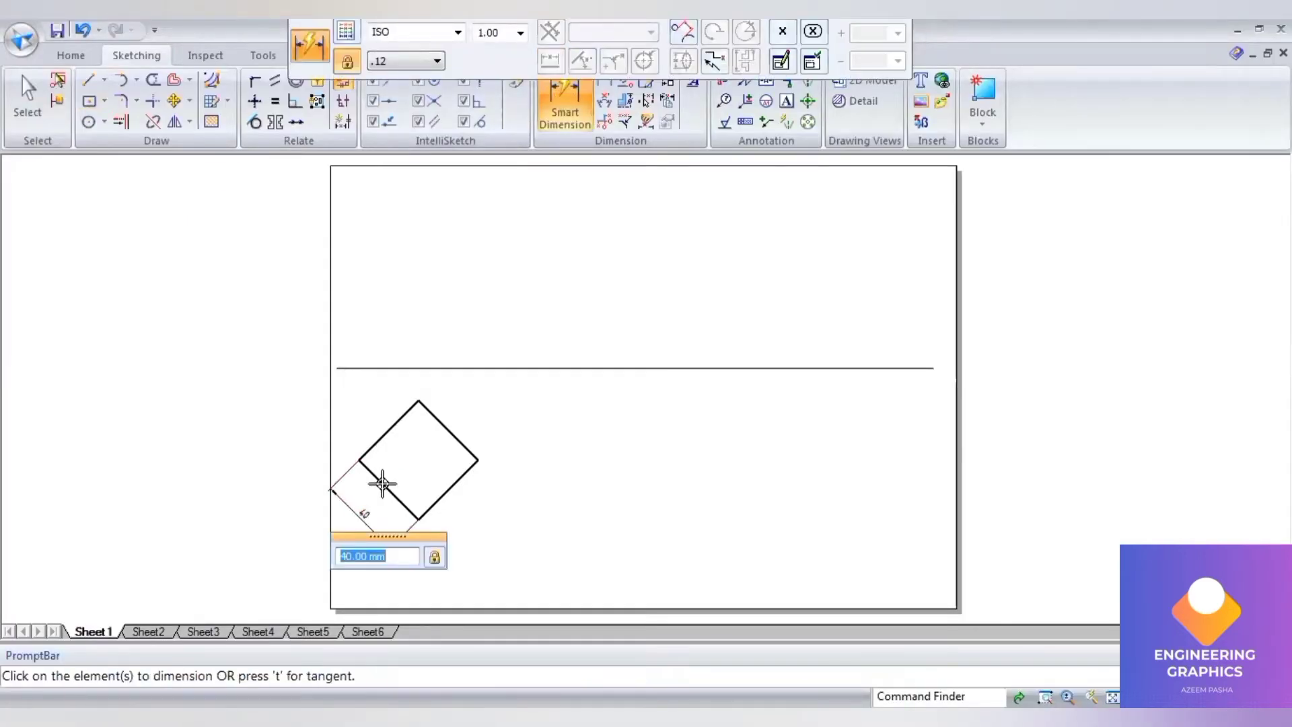
# - Label the square's corners a(a1), b(b1), c(c1) and d(d1), counterclockwise from the left corner
pyautogui.click(788, 102)
pyautogui.scroll(1, 395, 453)
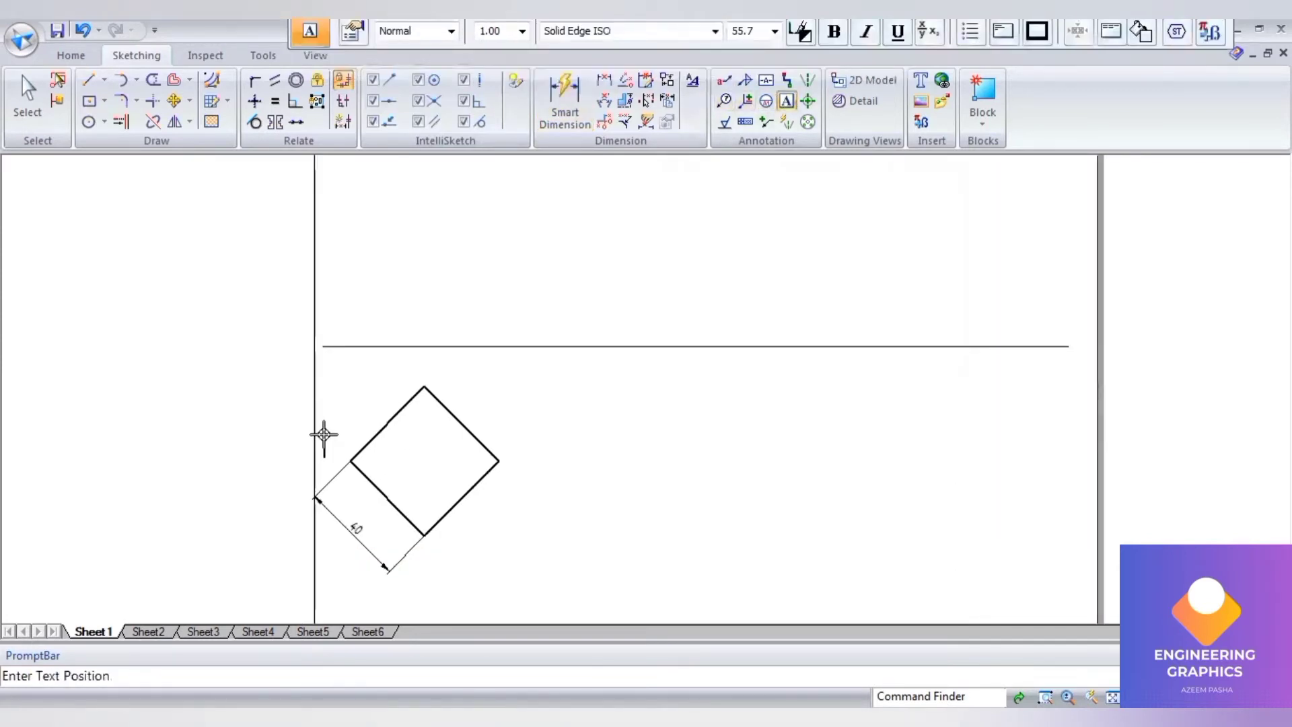
pyautogui.click(324, 435)
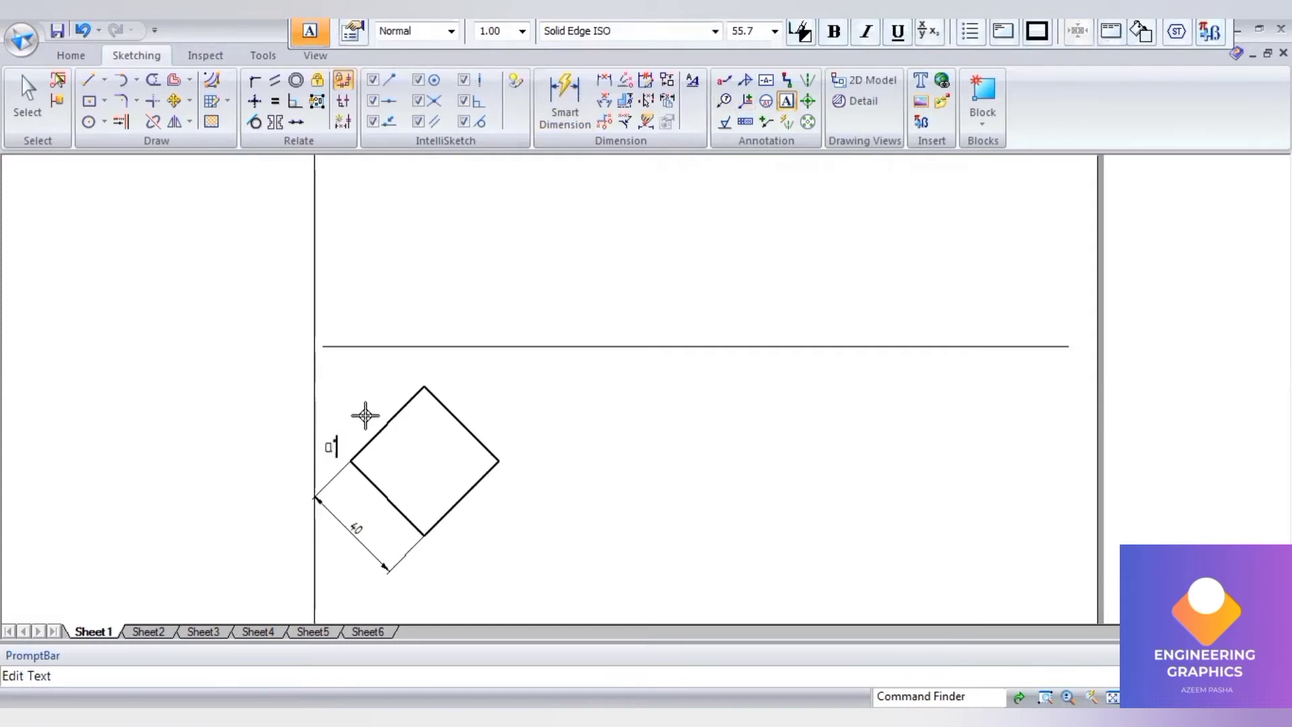
pyautogui.write('a(a1')
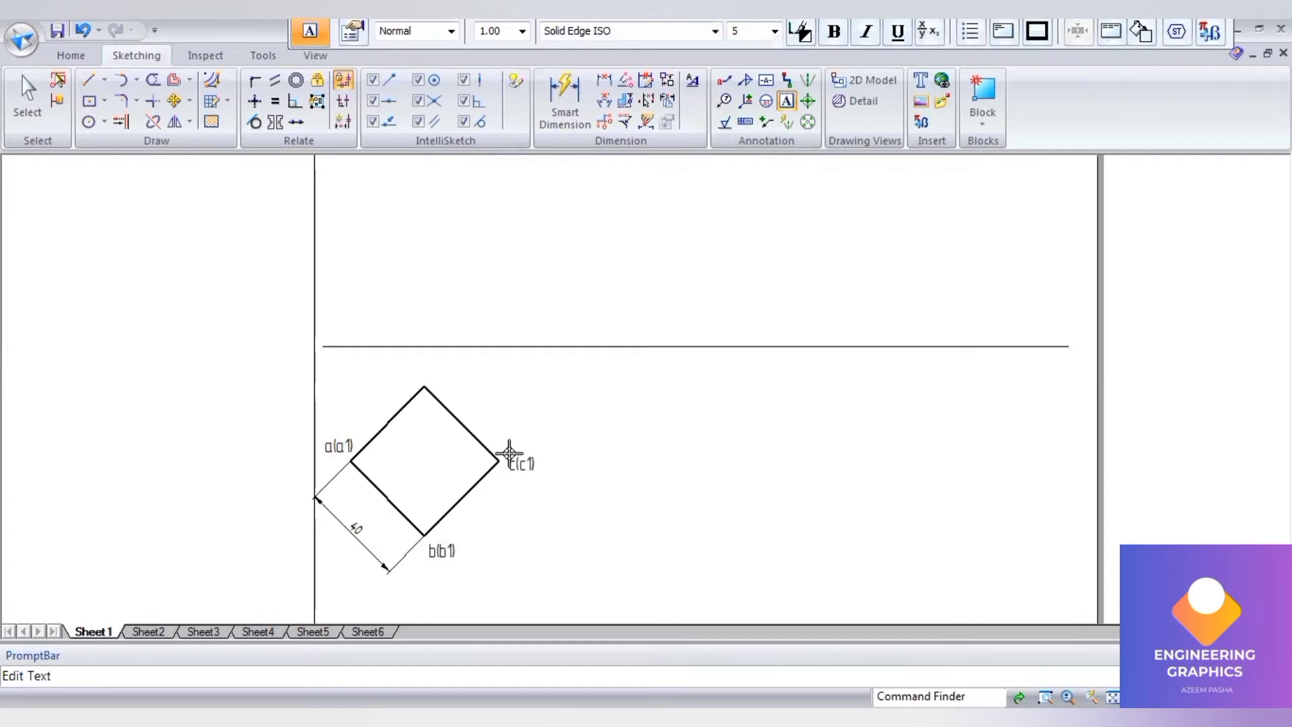
pyautogui.click(438, 368)
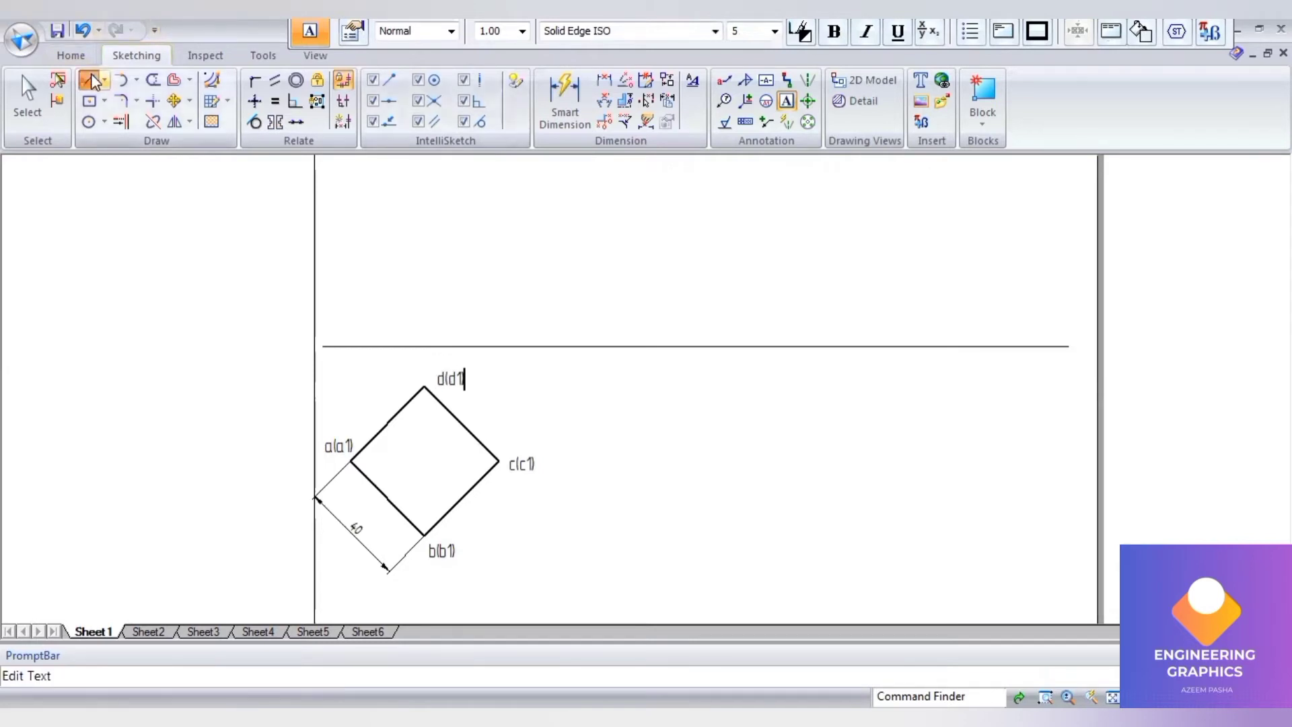
# - Draw the square's two diagonals, b to d and a to c, as 0.13 mm thin lines
pyautogui.click(531, 36)
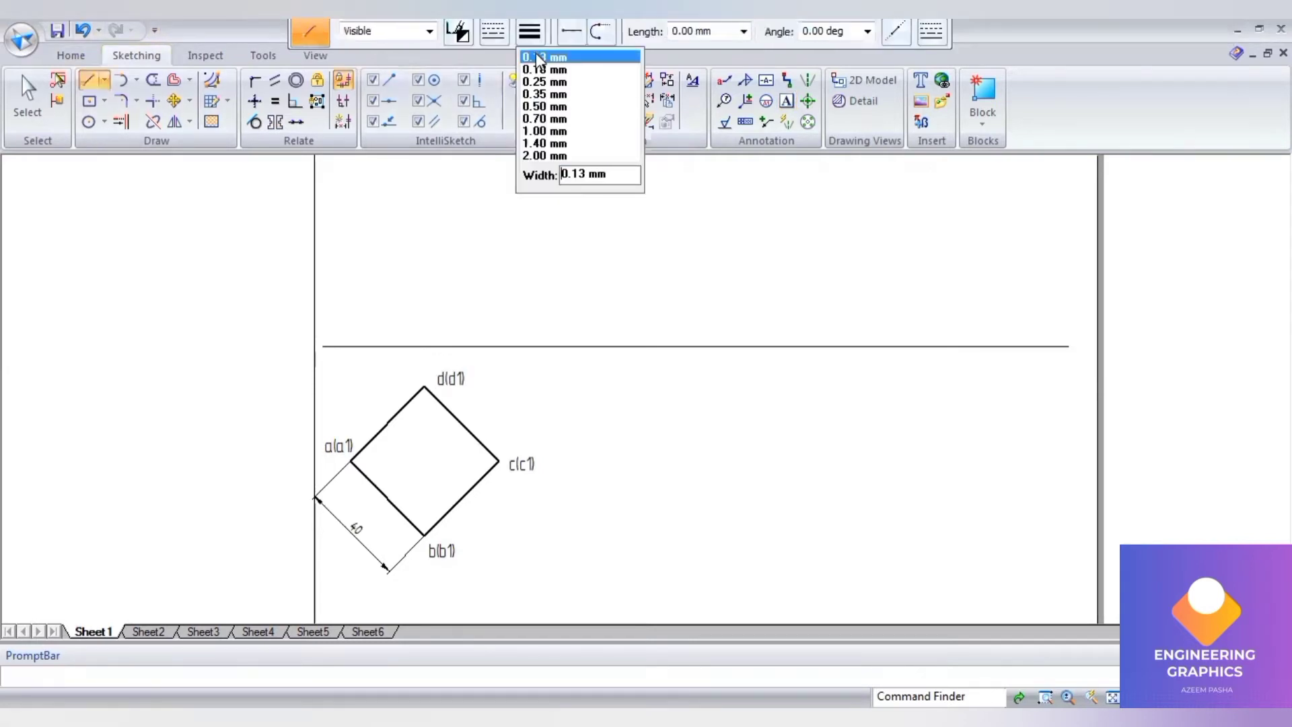
pyautogui.click(536, 53)
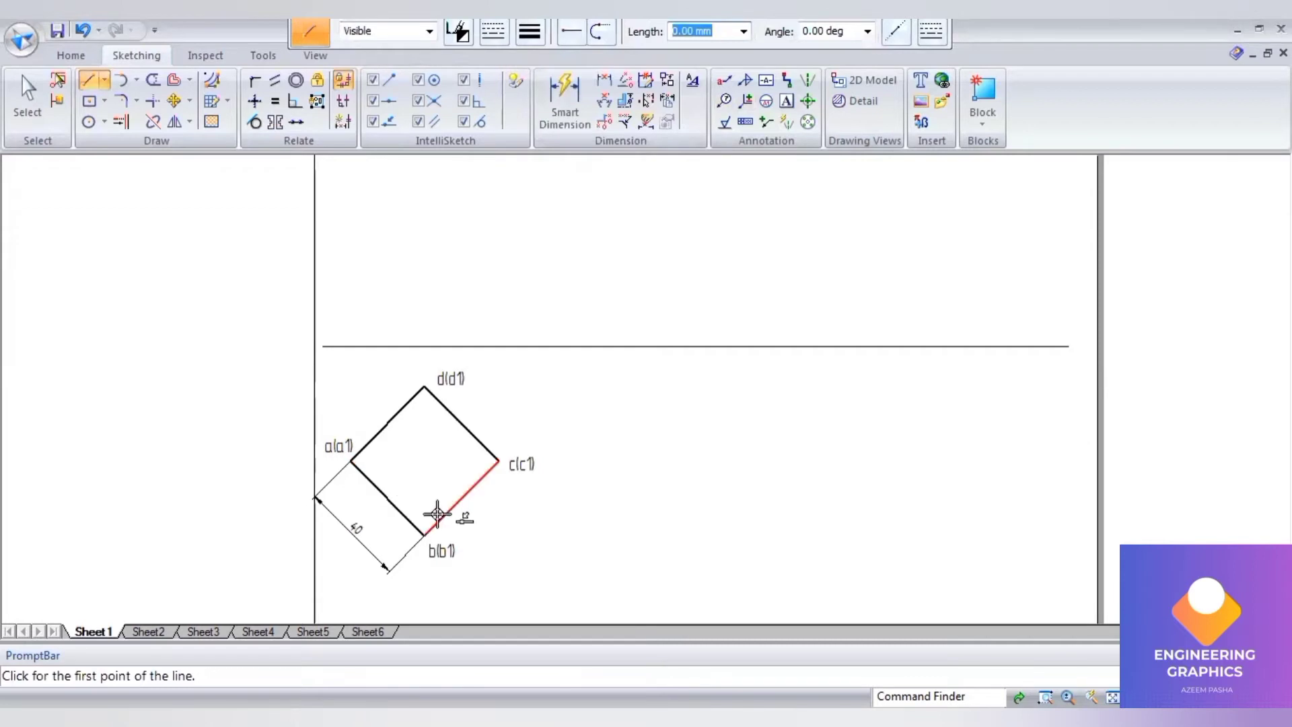
pyautogui.click(424, 533)
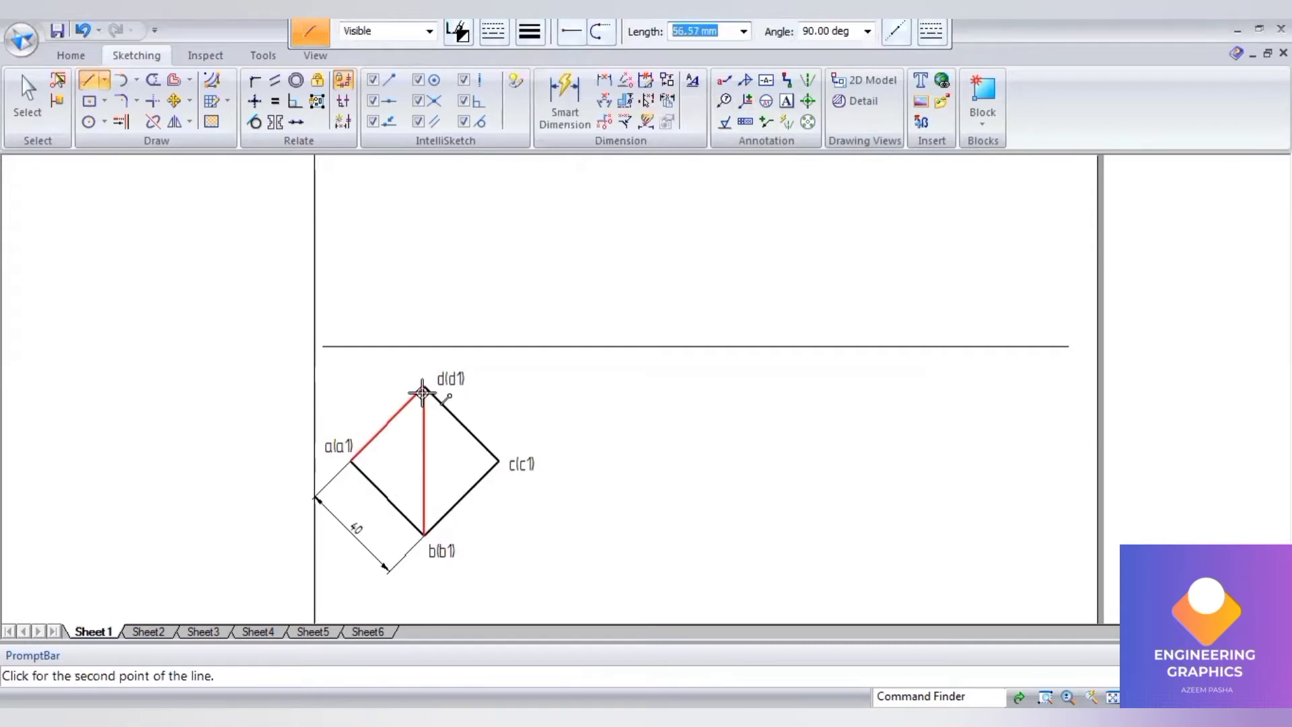
pyautogui.click(422, 392)
pyautogui.rightClick(422, 393)
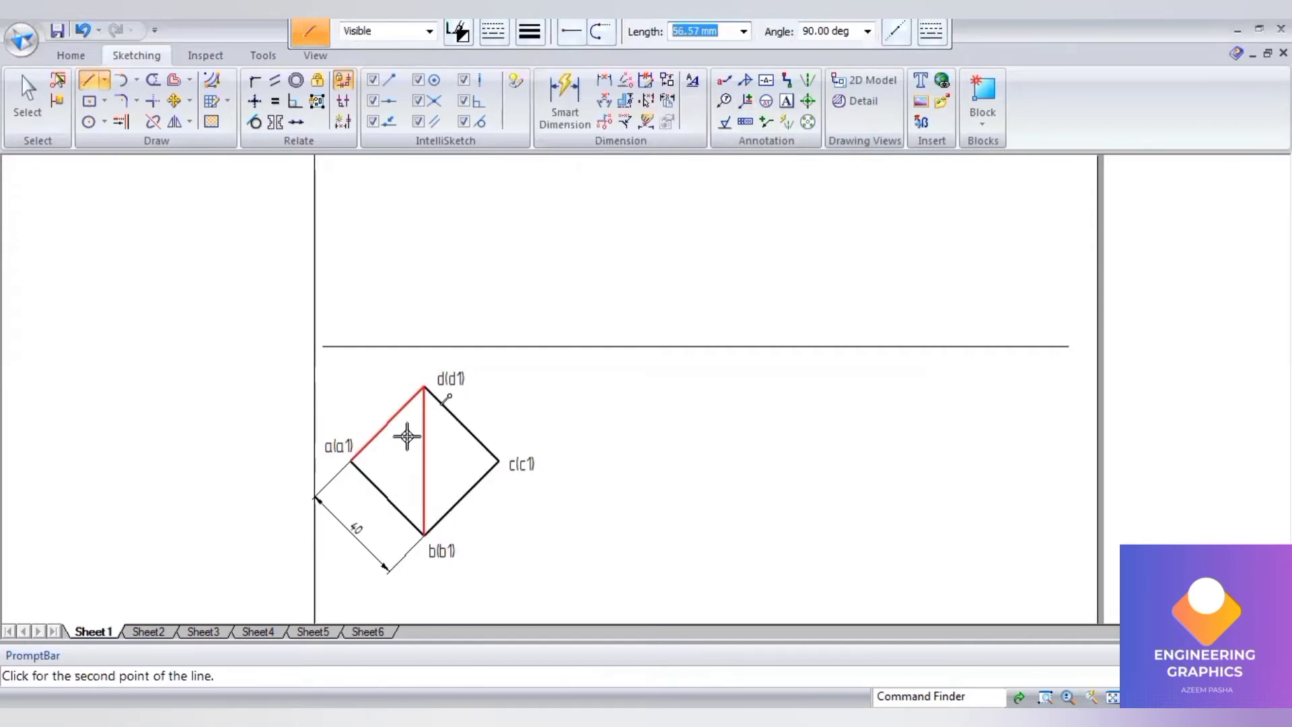
pyautogui.click(351, 461)
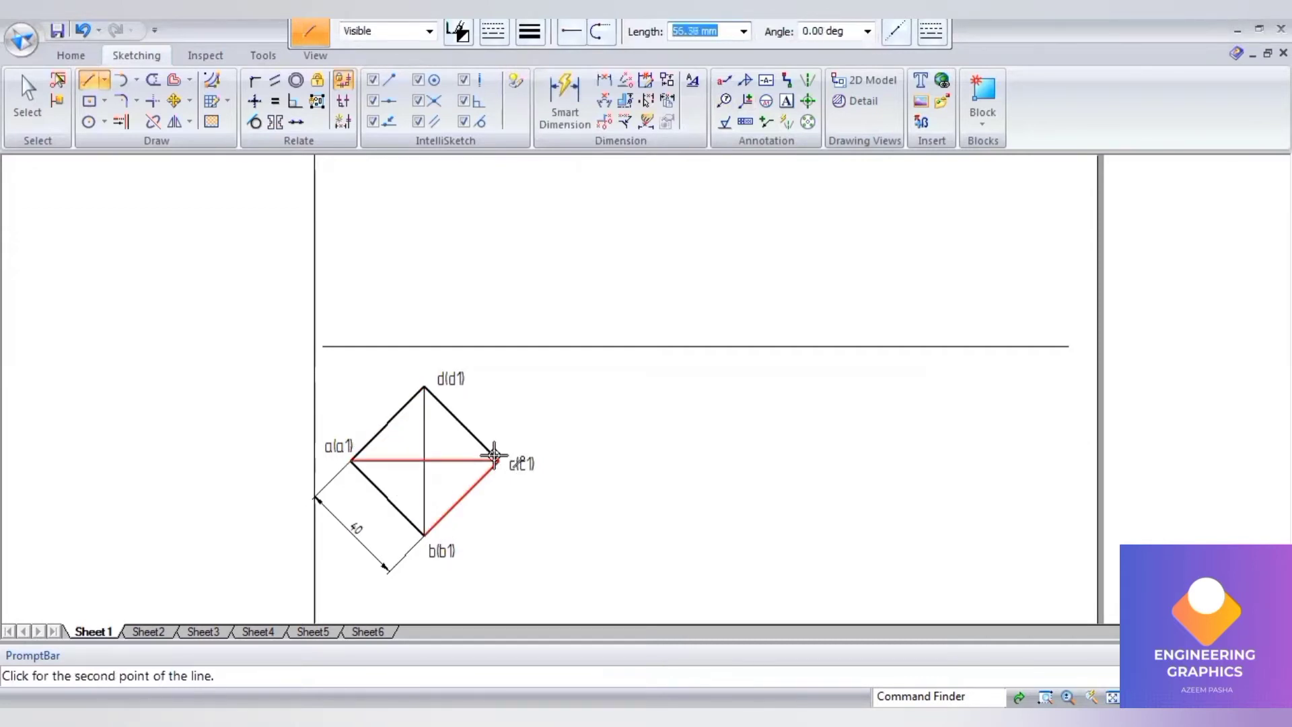
# - Label the square's centre with o and (o1) on either side of the vertical diagonal
pyautogui.click(787, 102)
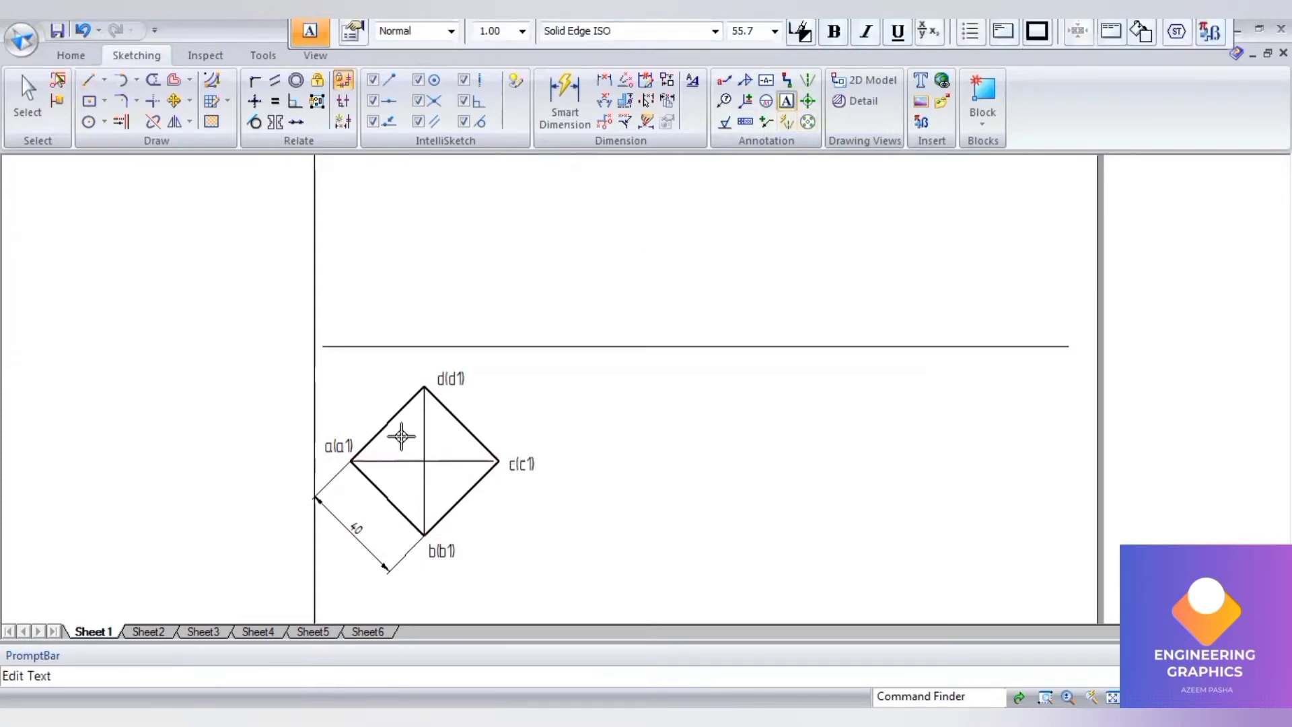
pyautogui.click(401, 437)
pyautogui.write('o1)')
# - Draw 0.13 mm vertical projection lines from corners a, d and c up to the horizontal reference line
pyautogui.click(88, 81)
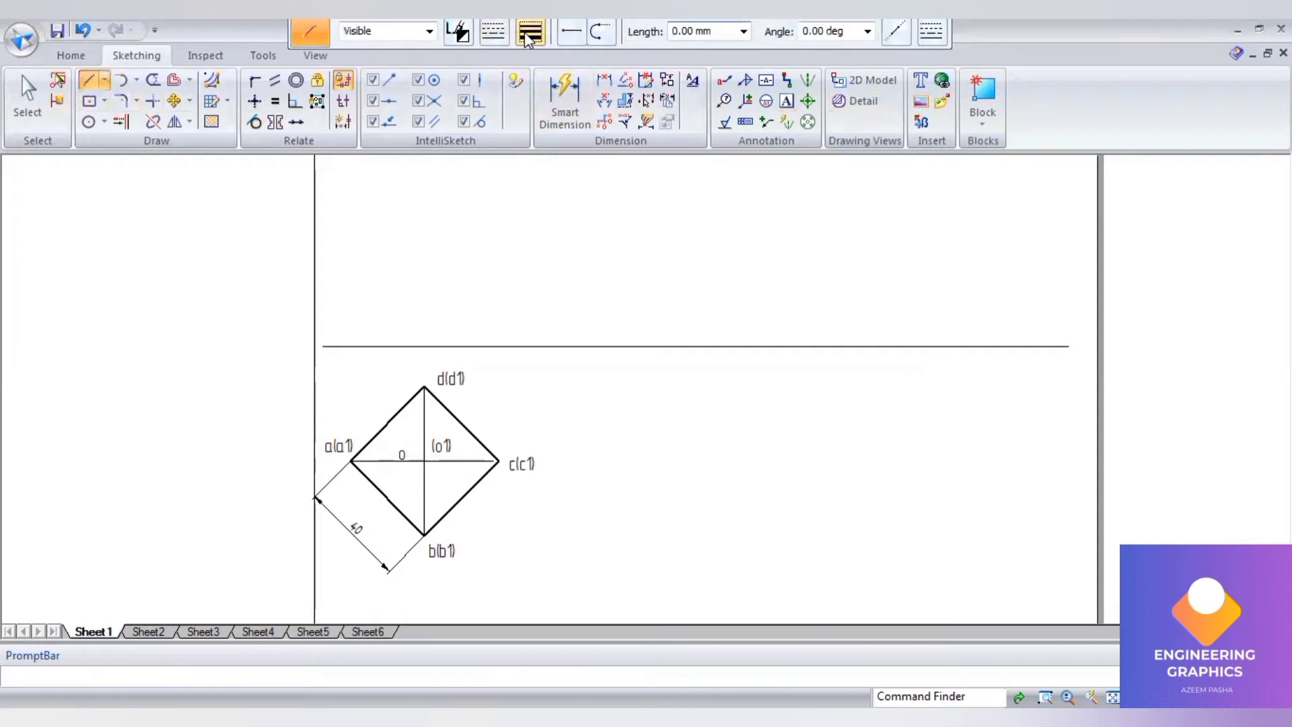
pyautogui.click(525, 32)
pyautogui.click(536, 58)
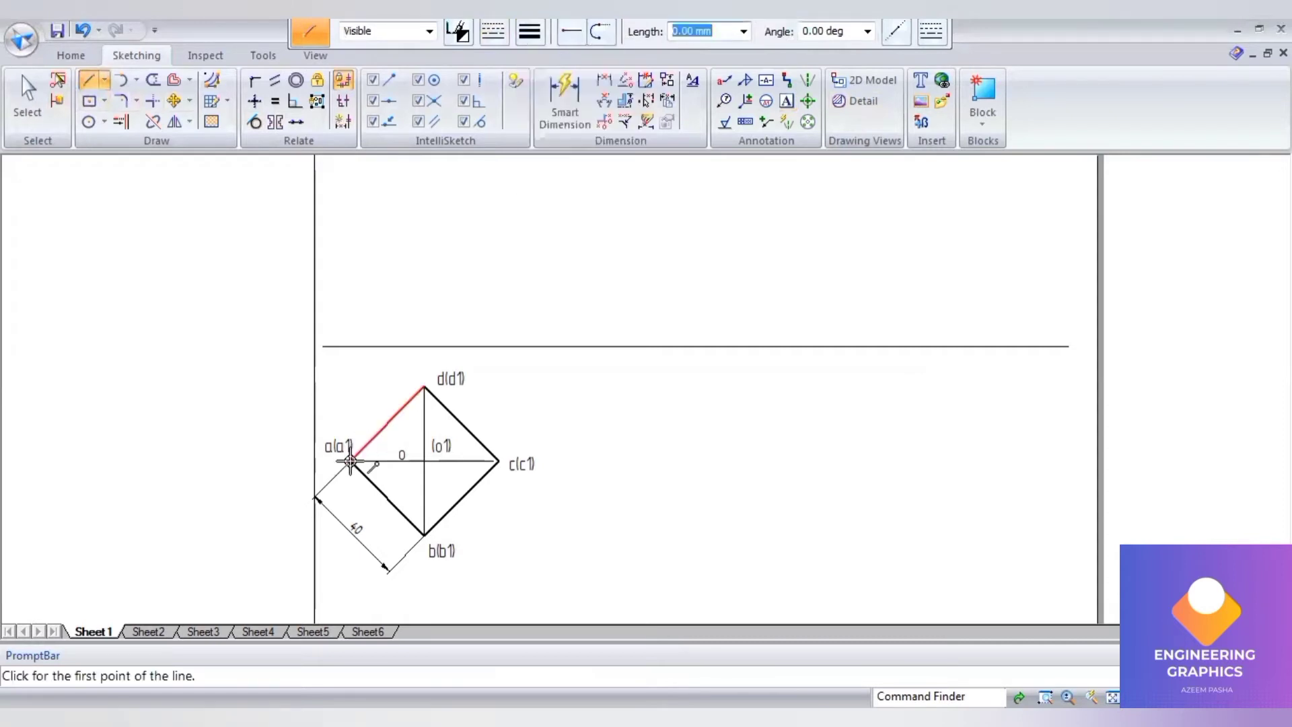
pyautogui.click(350, 462)
pyautogui.click(349, 348)
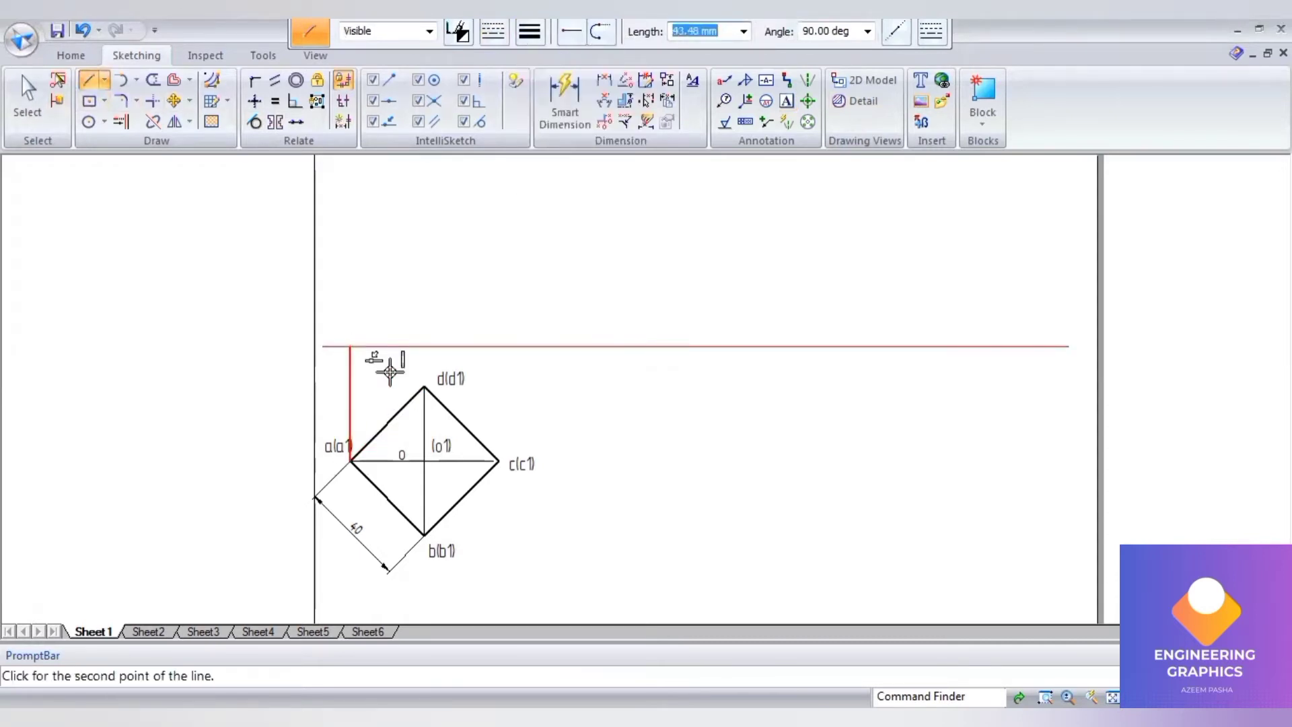
pyautogui.rightClick(427, 381)
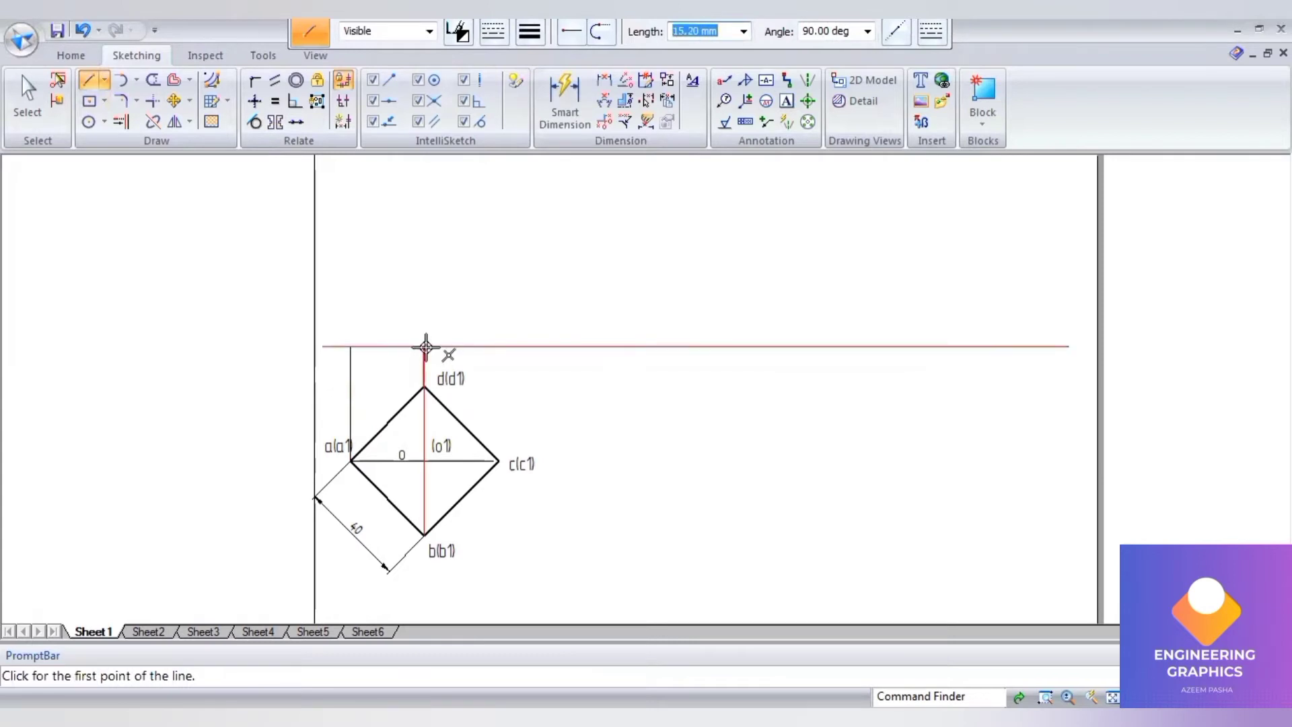
pyautogui.click(498, 461)
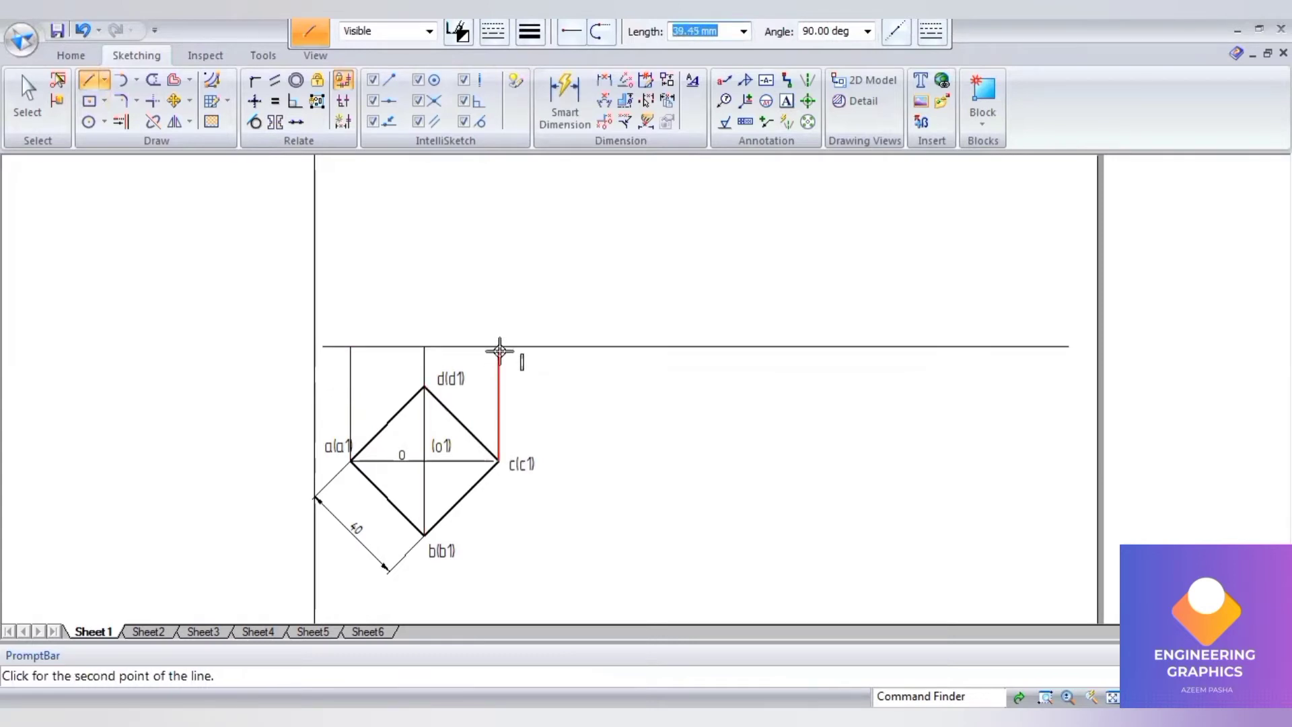
pyautogui.click(499, 346)
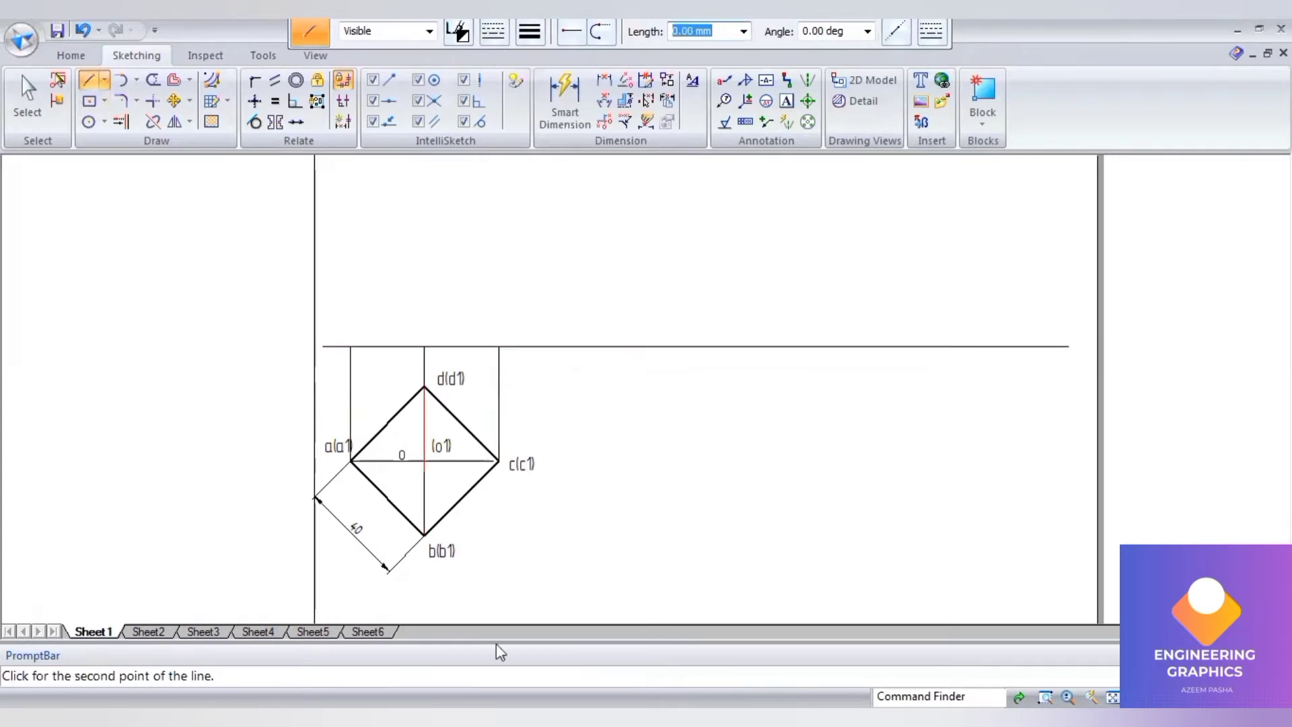
pyautogui.press('Escape')
# - Check question 4 in the PDF and draw a 65 mm vertical edge, 0.50 mm thick, upward from the reference line above corner d
pyautogui.hotkey('alt', 'Tab')
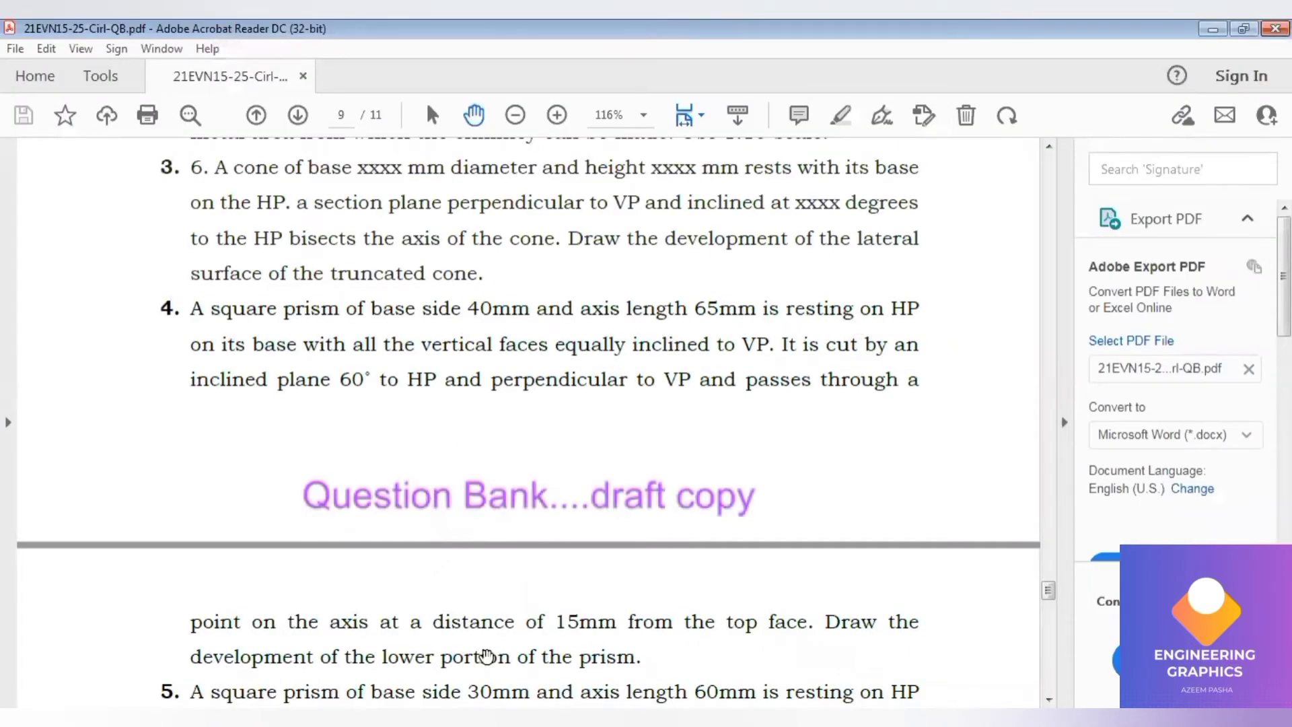
pyautogui.click(450, 718)
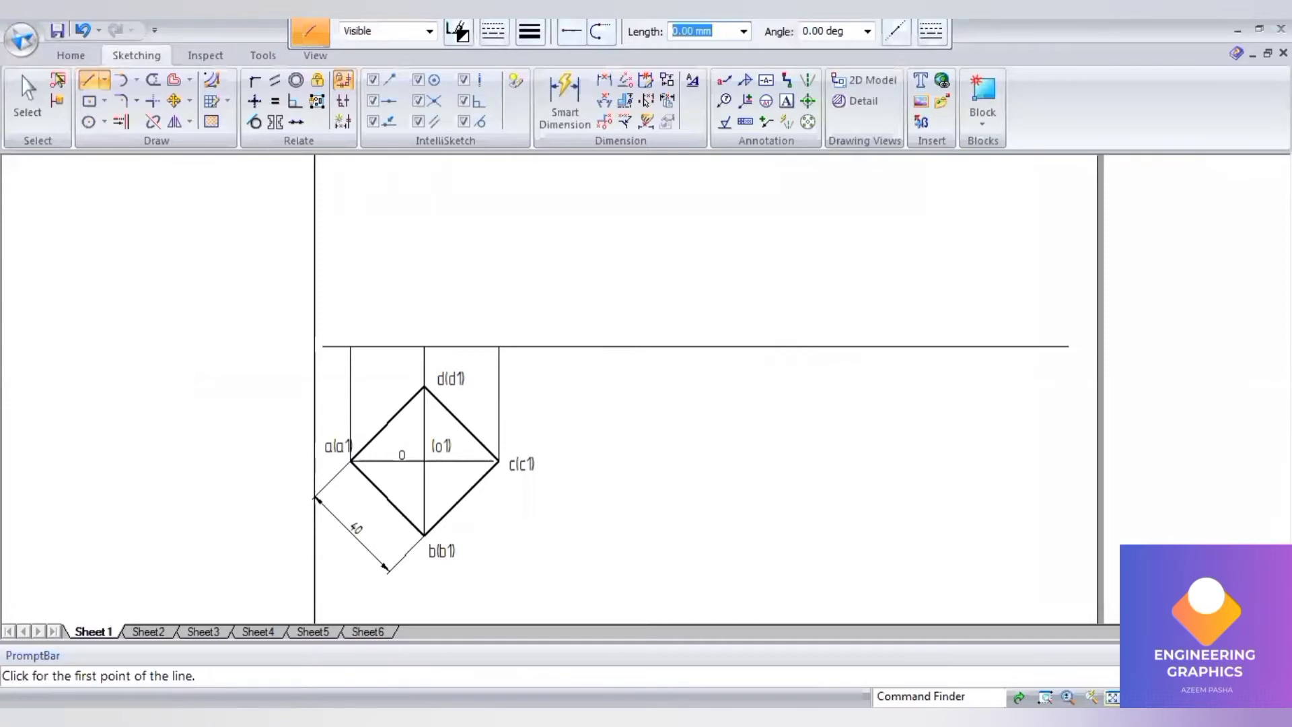
pyautogui.moveTo(524, 296); pyautogui.dragTo(500, 333, button='middle')
pyautogui.click(524, 28)
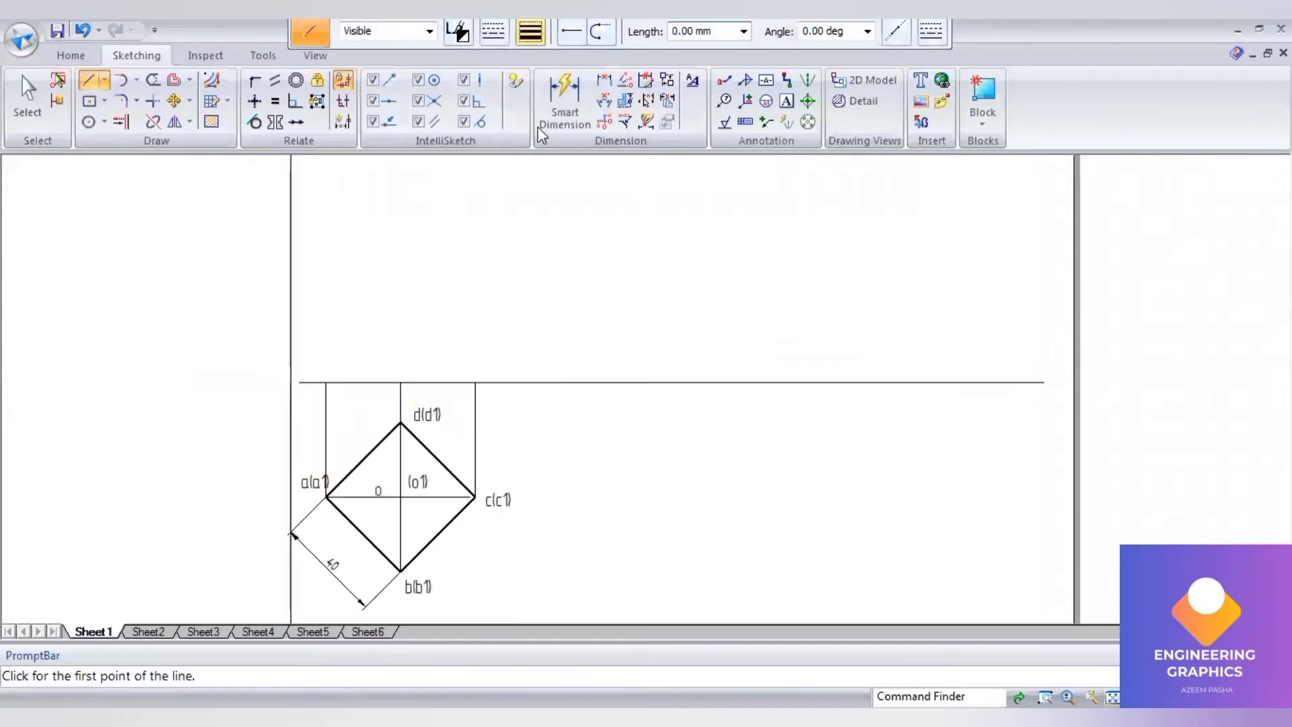
pyautogui.click(540, 105)
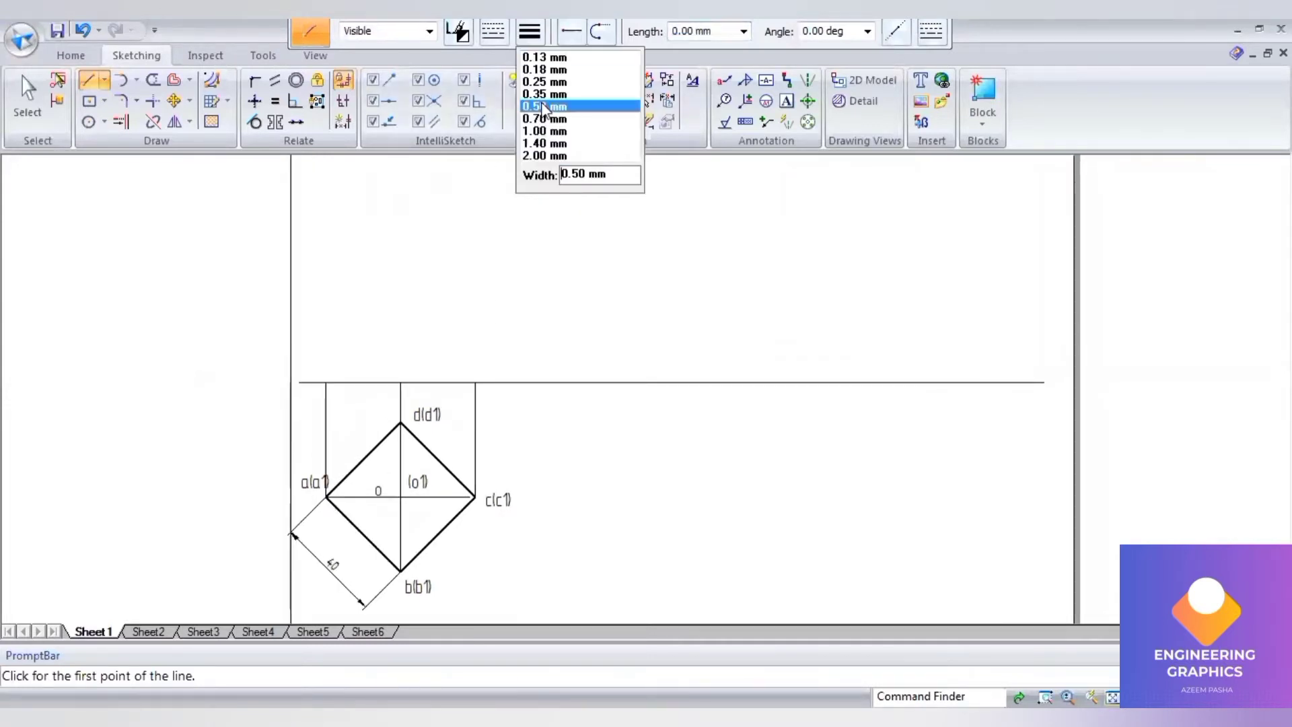
pyautogui.click(398, 382)
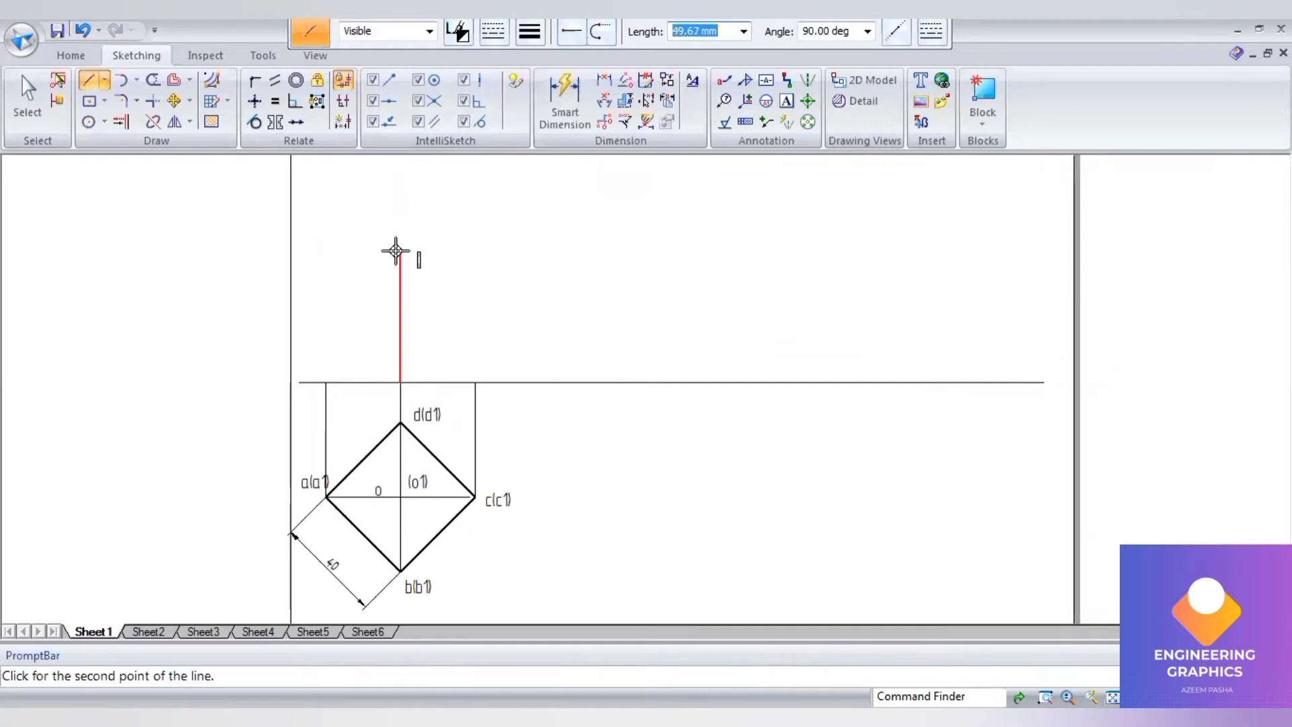
pyautogui.write('65')
pyautogui.press('Tab')
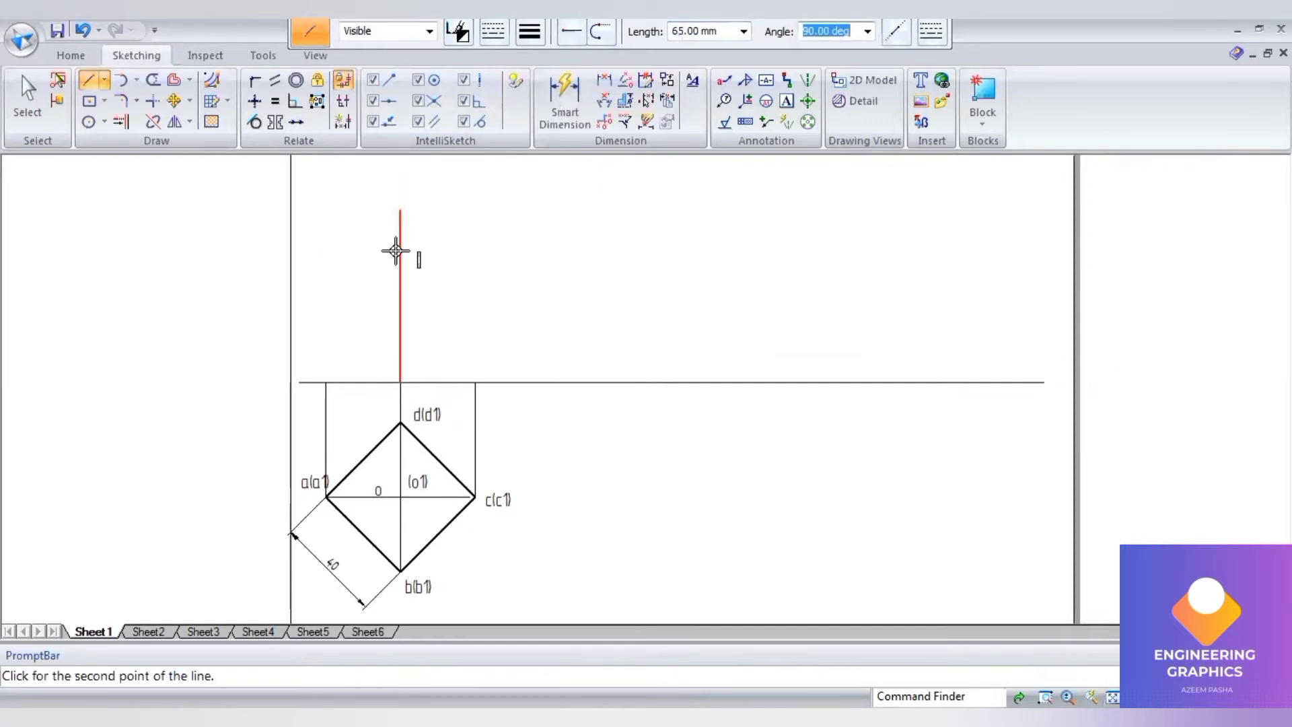
pyautogui.press('Return')
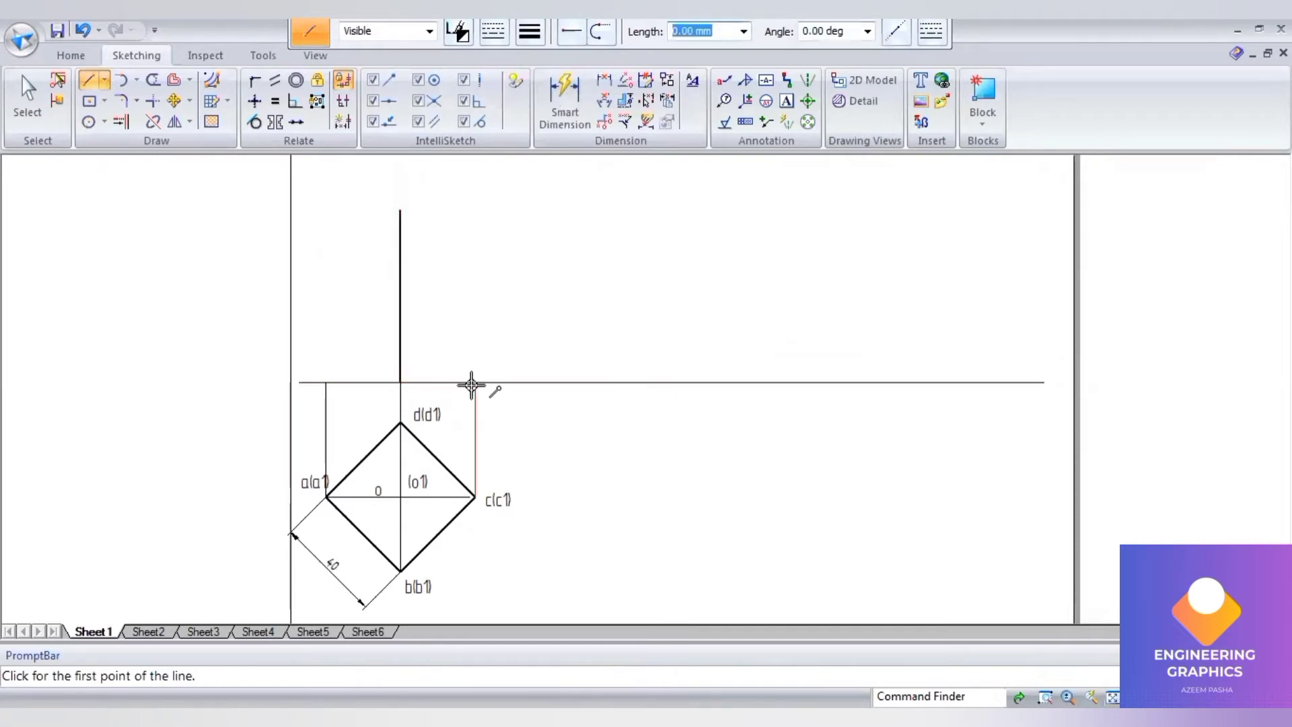
# - Complete the front view rectangle with 65 mm vertical edges above corners c and a, joined by the top edge and the base edge
pyautogui.click(475, 382)
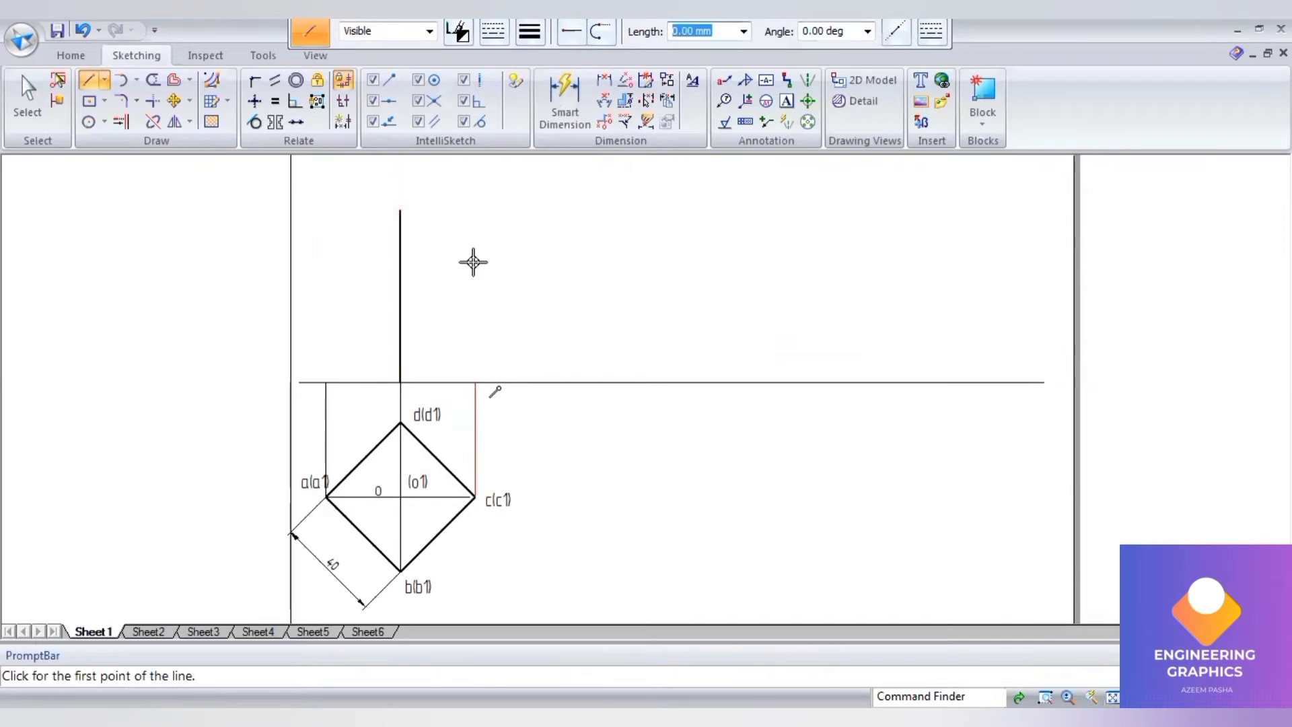
pyautogui.click(475, 209)
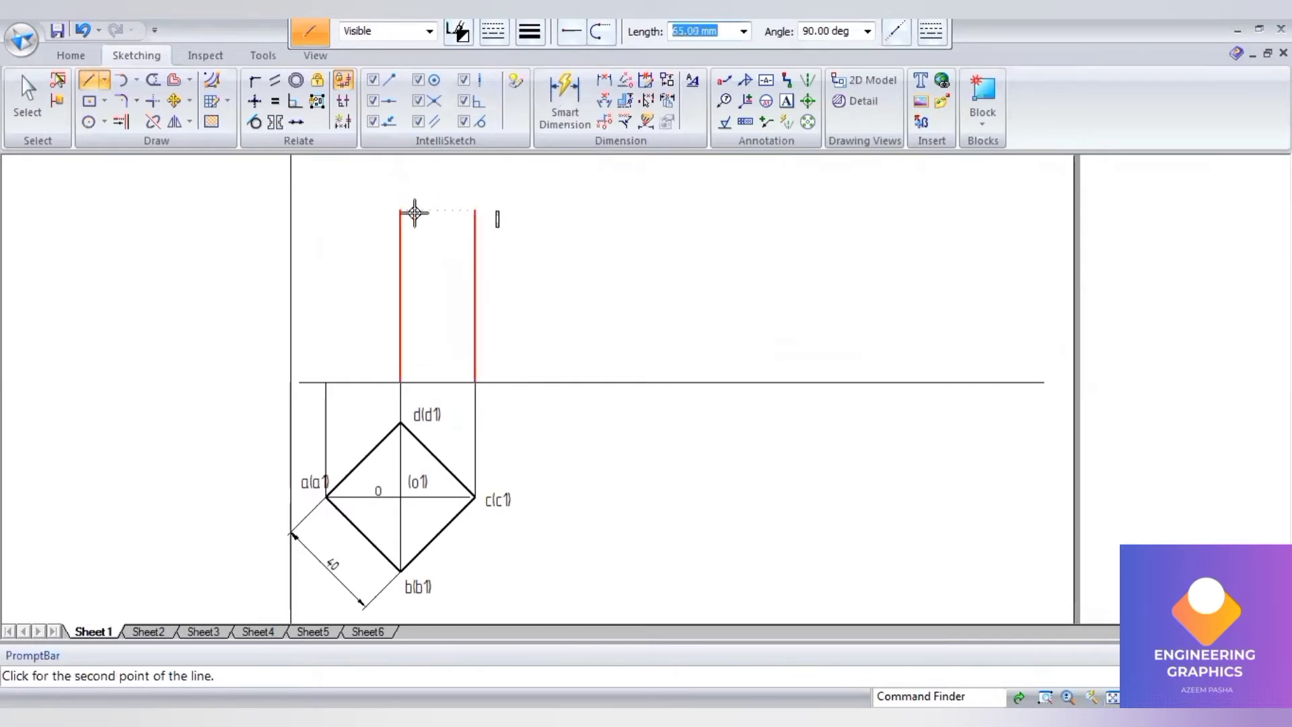
pyautogui.click(325, 209)
pyautogui.click(324, 382)
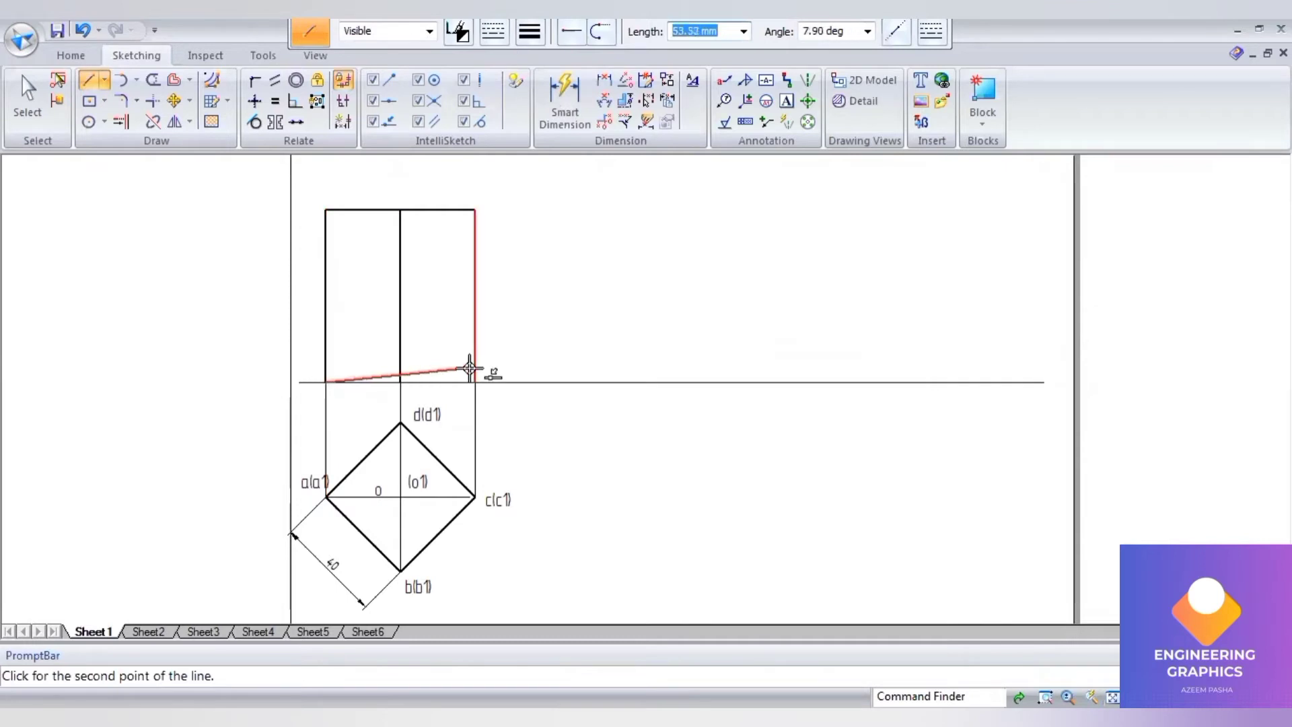
pyautogui.click(474, 382)
# - Dimension the front view's height, placing the dimension outside the vertical edge above corner a
pyautogui.click(560, 102)
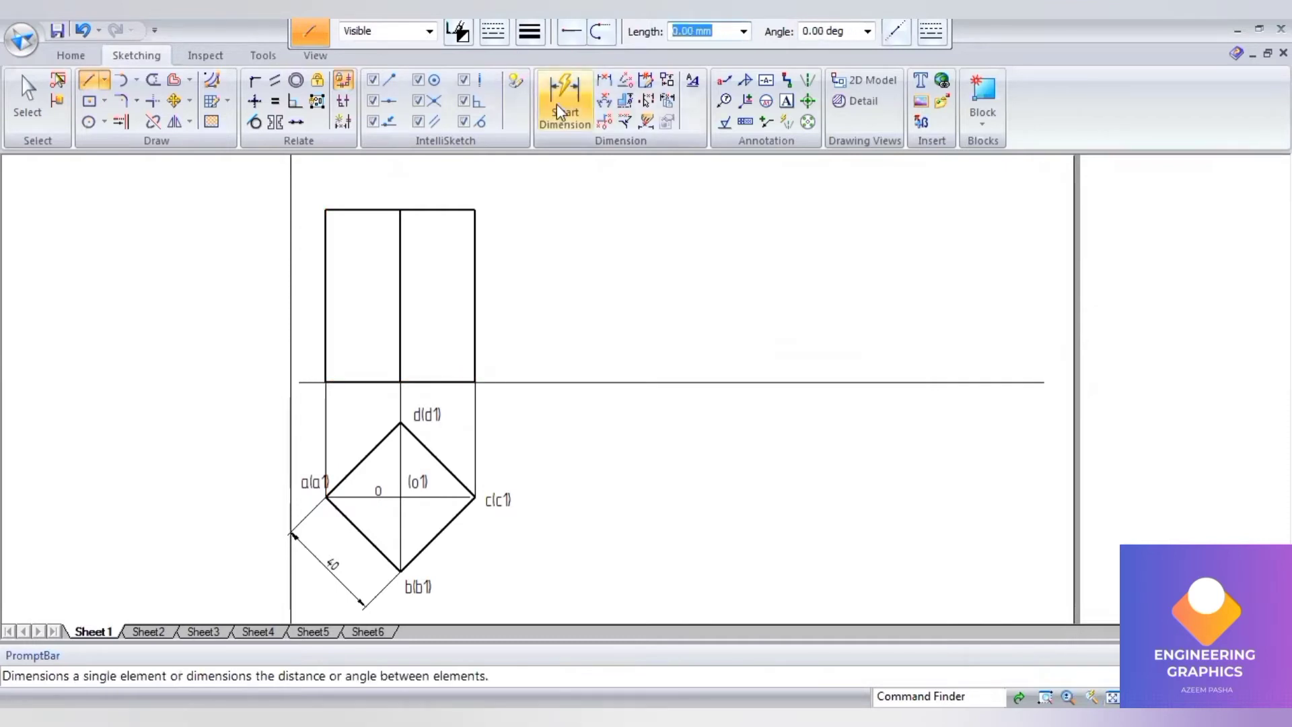
pyautogui.click(326, 259)
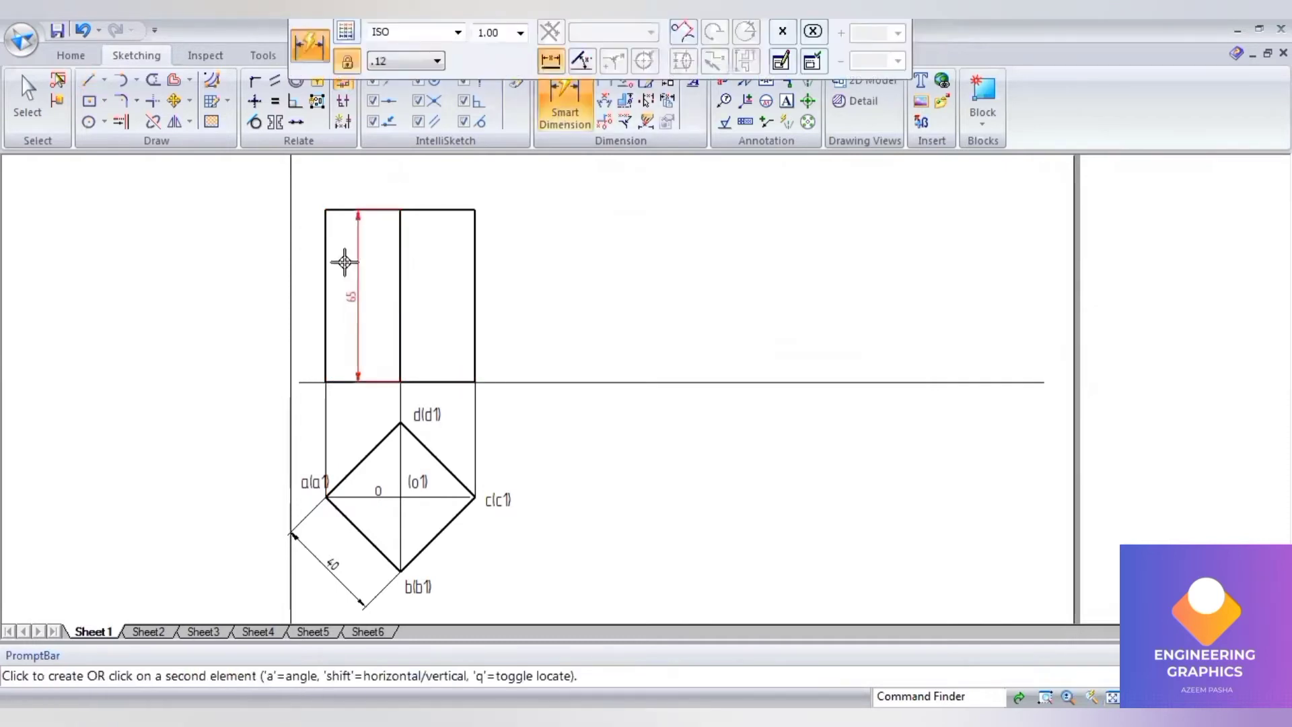
pyautogui.click(301, 263)
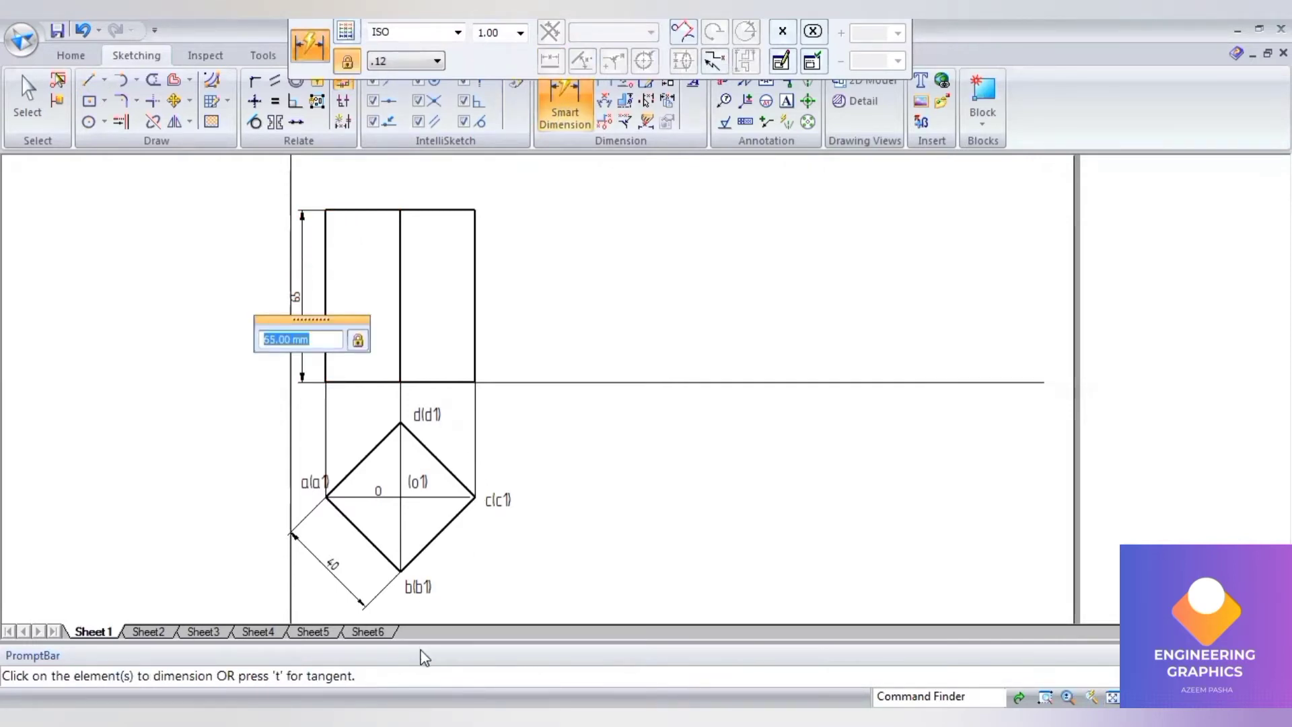
# - Check the question in the PDF and draw a 15 mm line down the prism's axis from the top face
pyautogui.hotkey('alt', 'Tab')
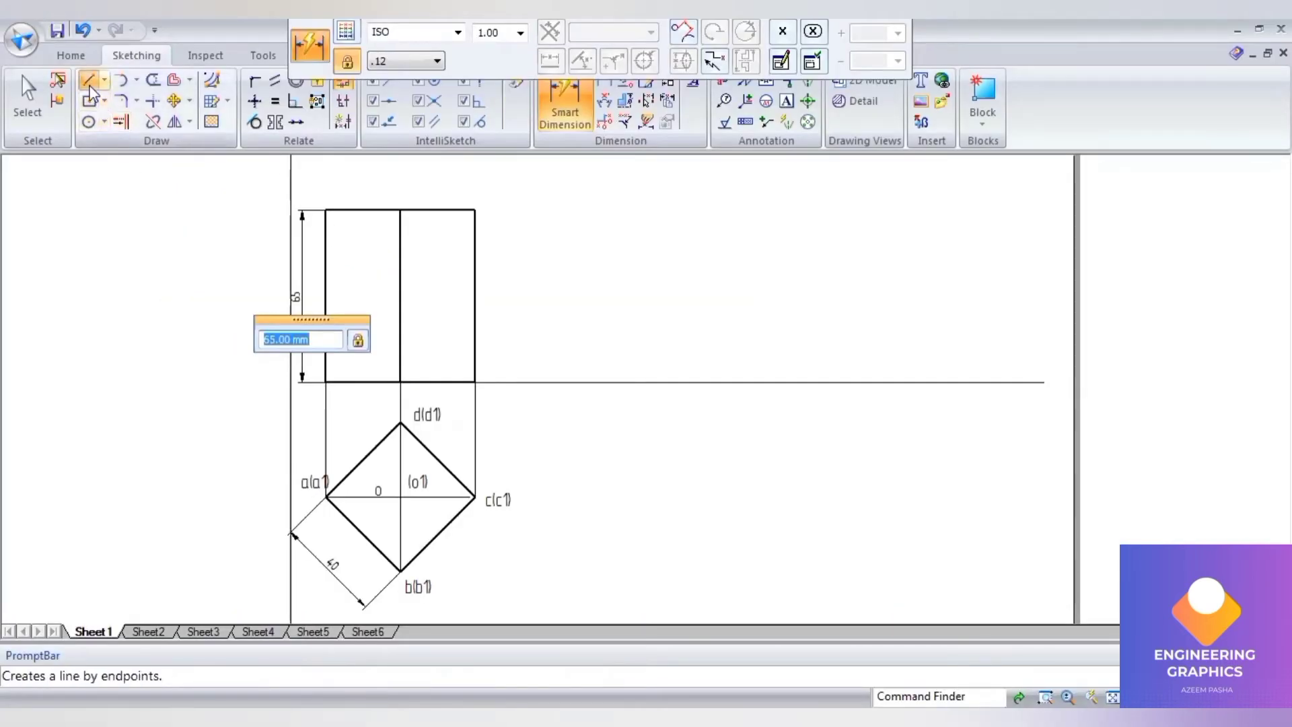
pyautogui.click(91, 91)
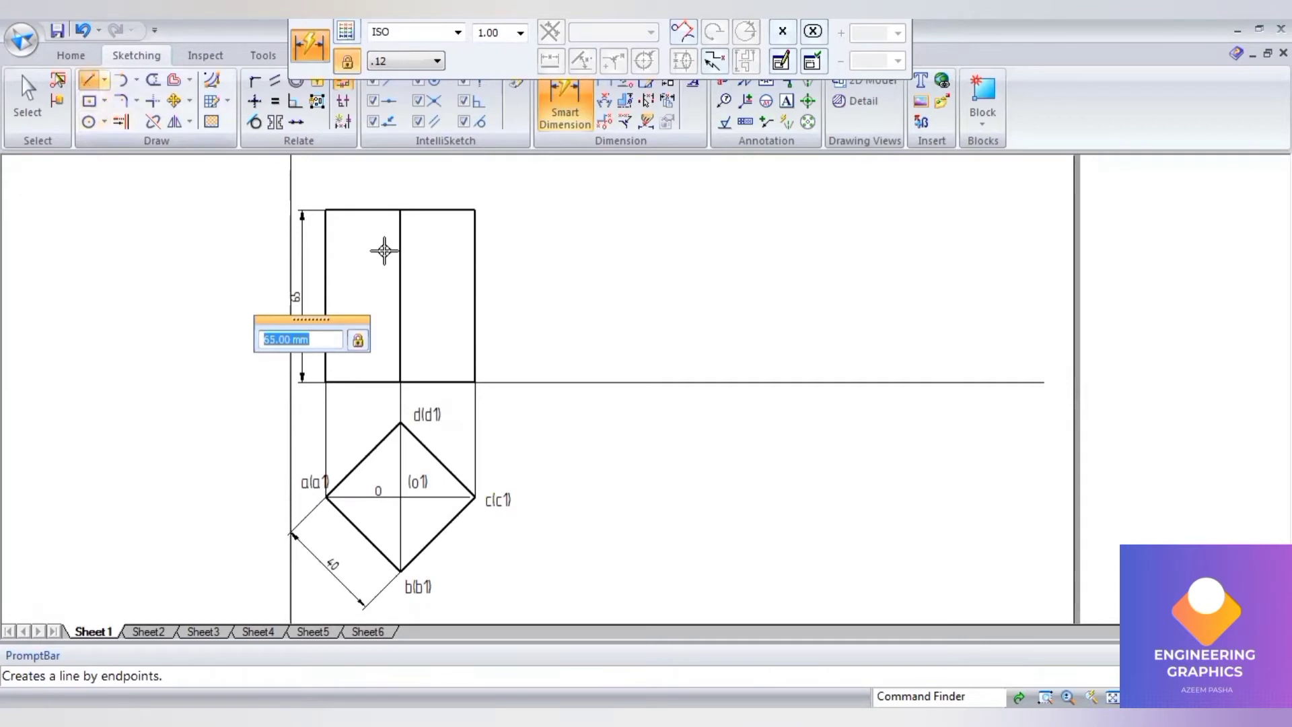
pyautogui.click(401, 205)
pyautogui.write('1')
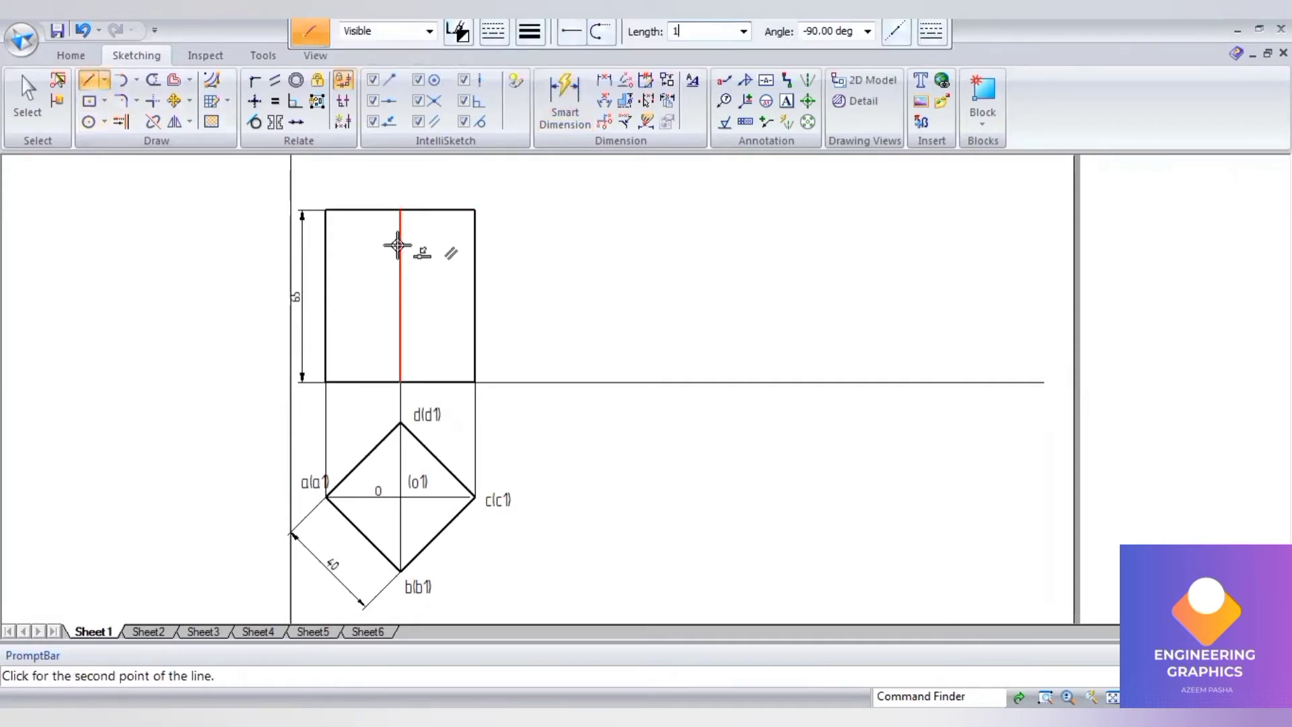
pyautogui.write('5')
pyautogui.press('Tab')
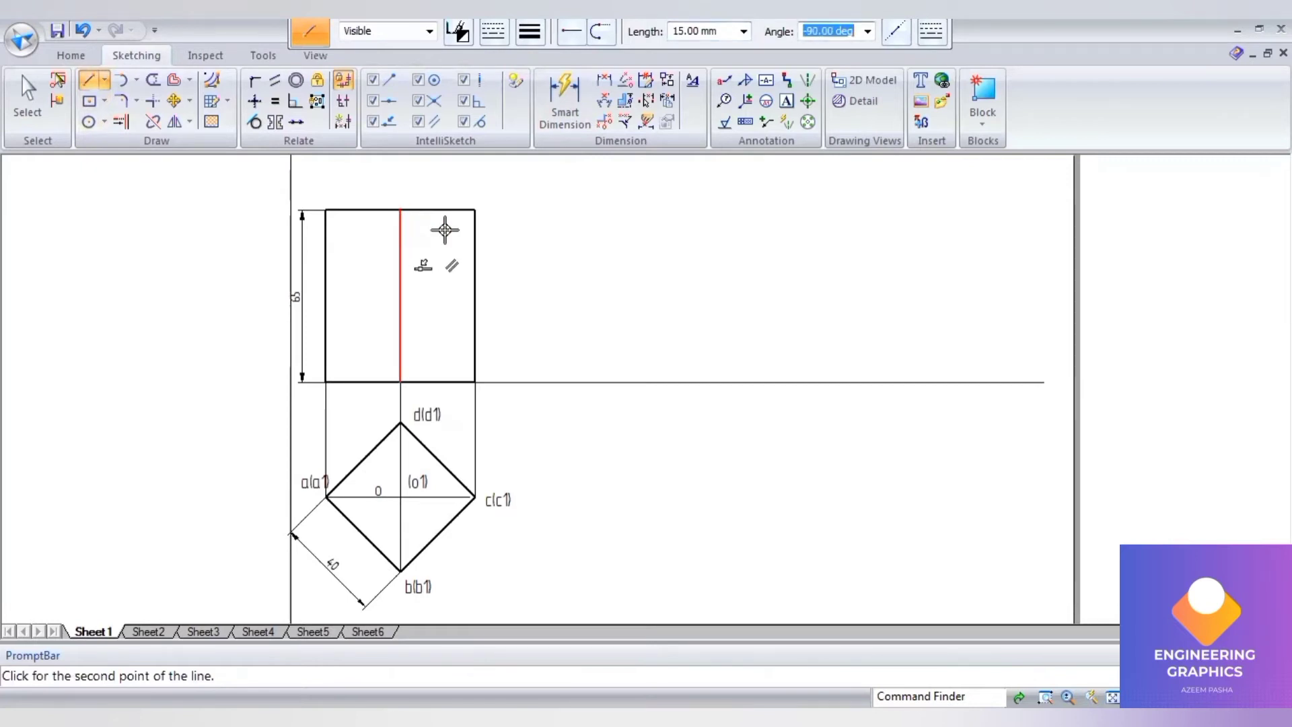
# - Draw the cutting plane from the 15 mm point as a dash-dot line about 46 mm long at 60 degrees and extend it down to the base
pyautogui.click(490, 35)
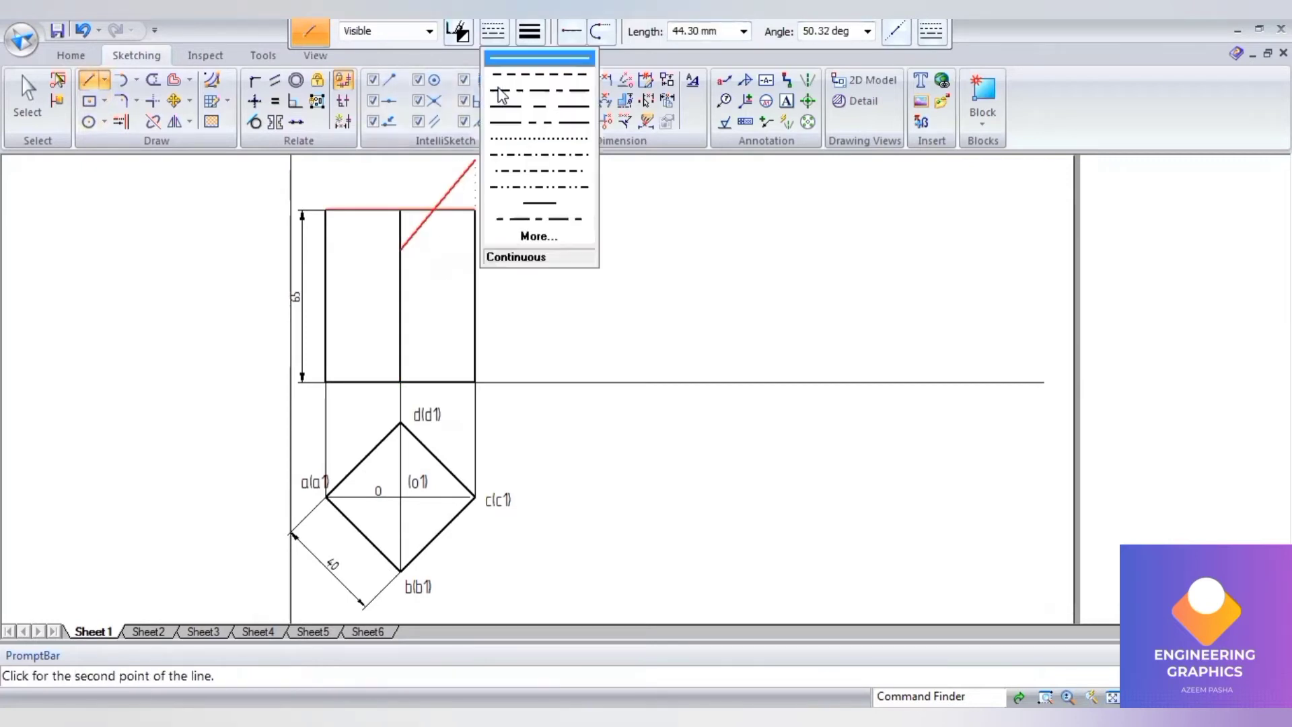
pyautogui.click(831, 32)
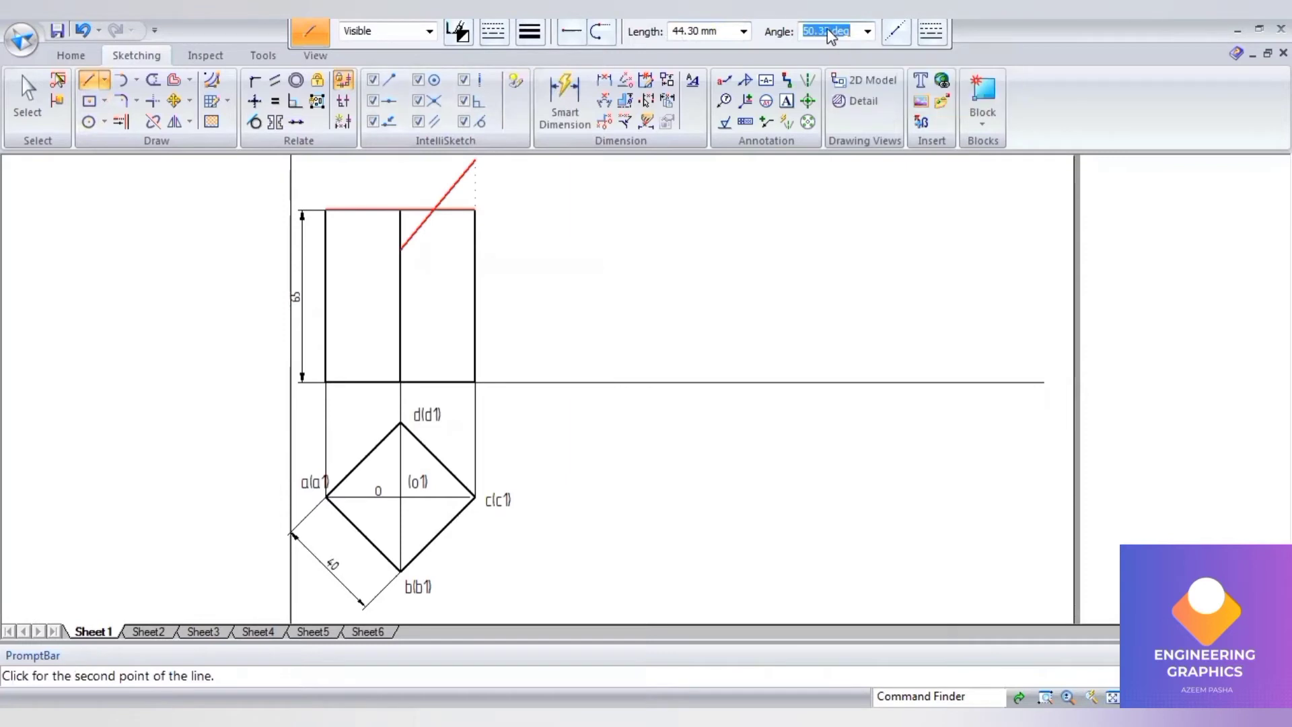
pyautogui.write('60')
pyautogui.press('Tab')
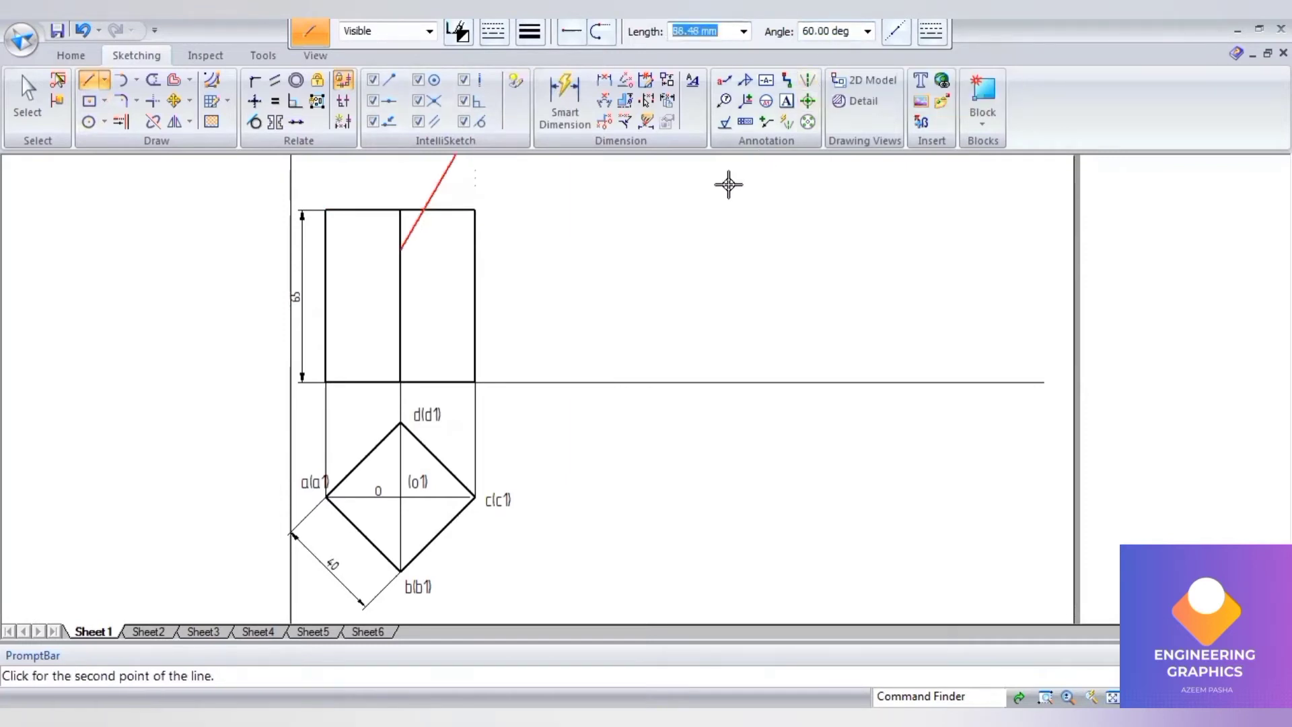
pyautogui.click(545, 196)
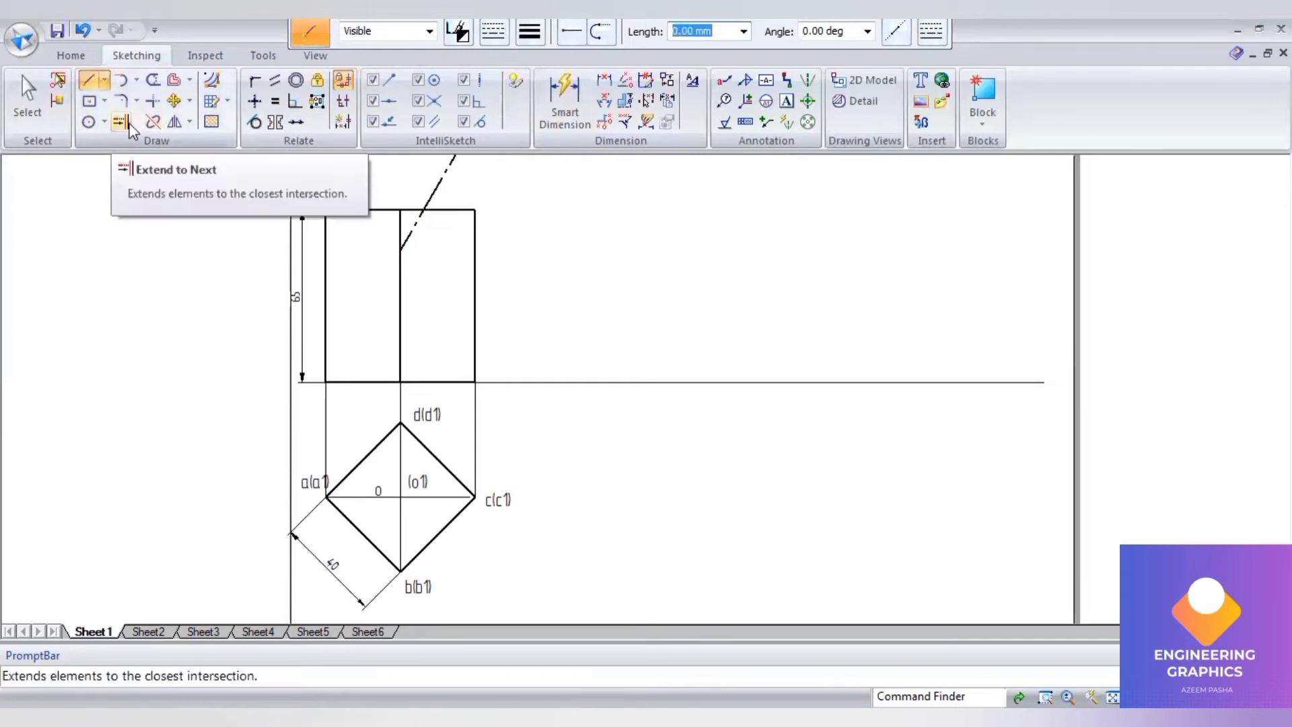
pyautogui.click(122, 123)
pyautogui.click(411, 231)
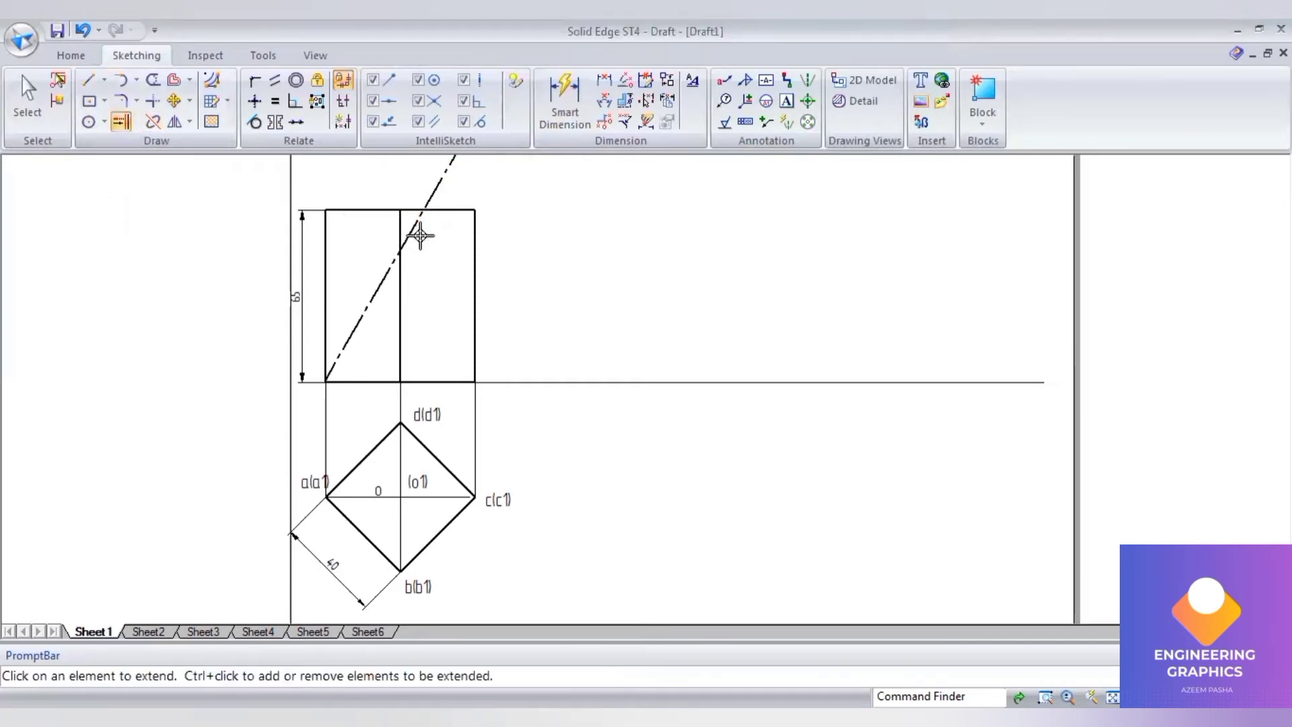
# - Dimension the vertical distance from the top face to the cutting plane's crossing point on the axis, outside the edge above corner c
pyautogui.click(565, 101)
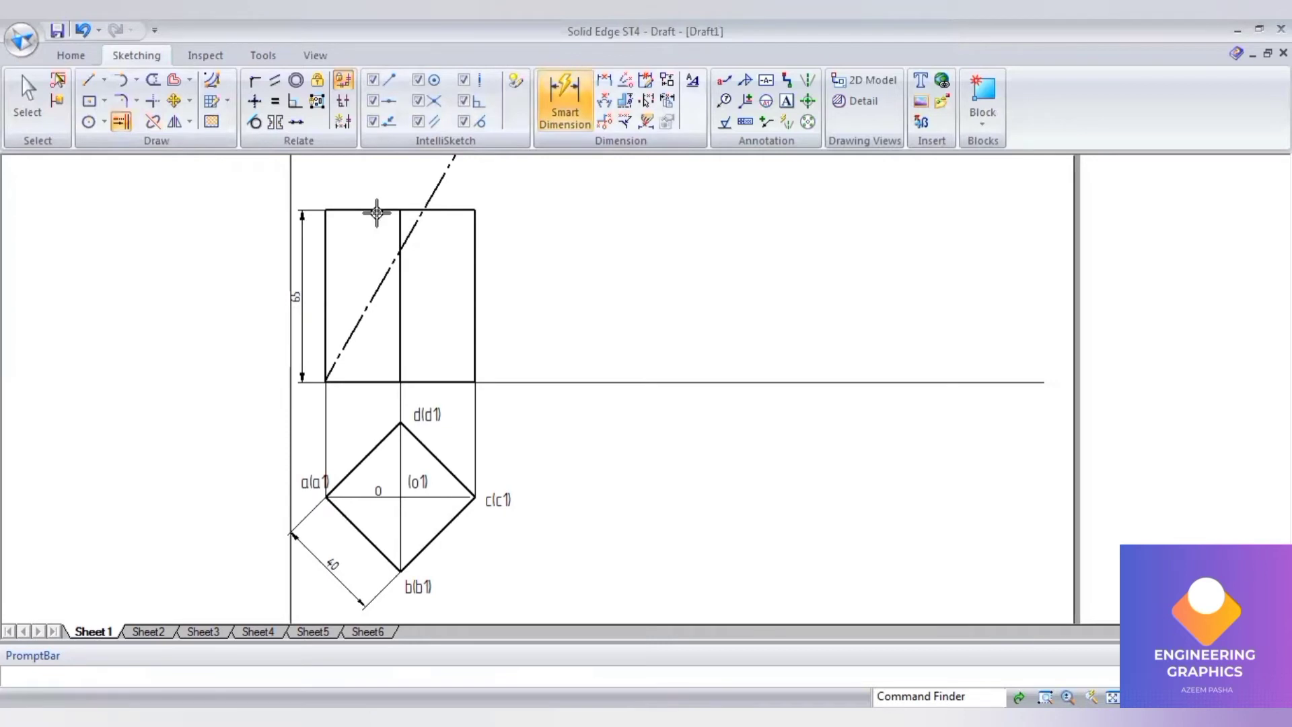
pyautogui.click(326, 228)
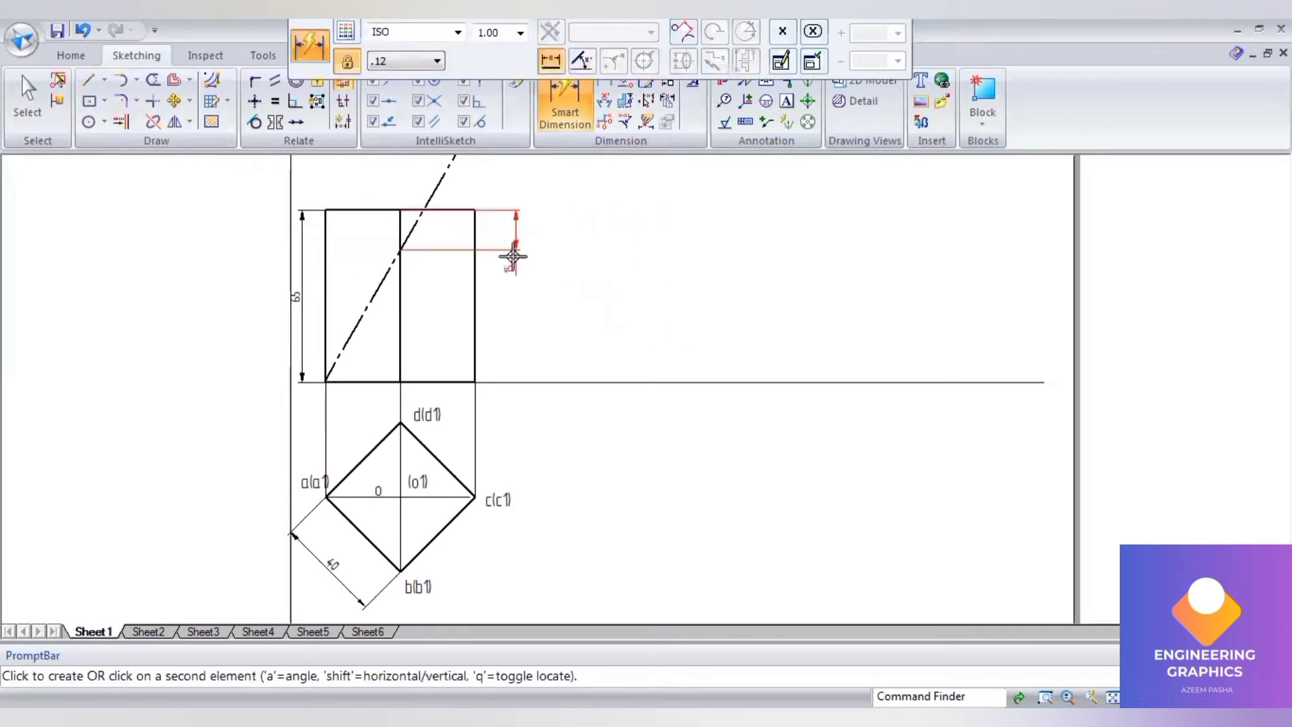
pyautogui.click(503, 232)
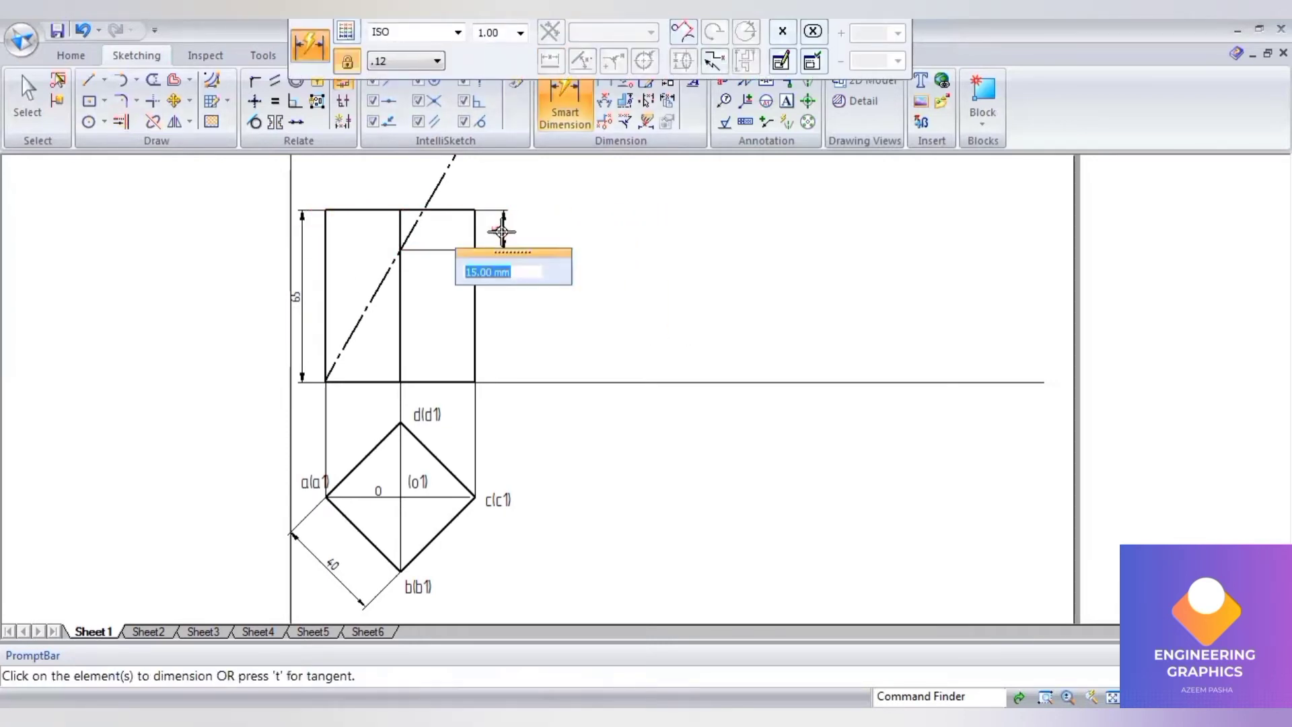
# - Check question 4 in the PDF and dimension the angle between the cutting plane line and the base of the front view
pyautogui.scroll(2, 529, 232)
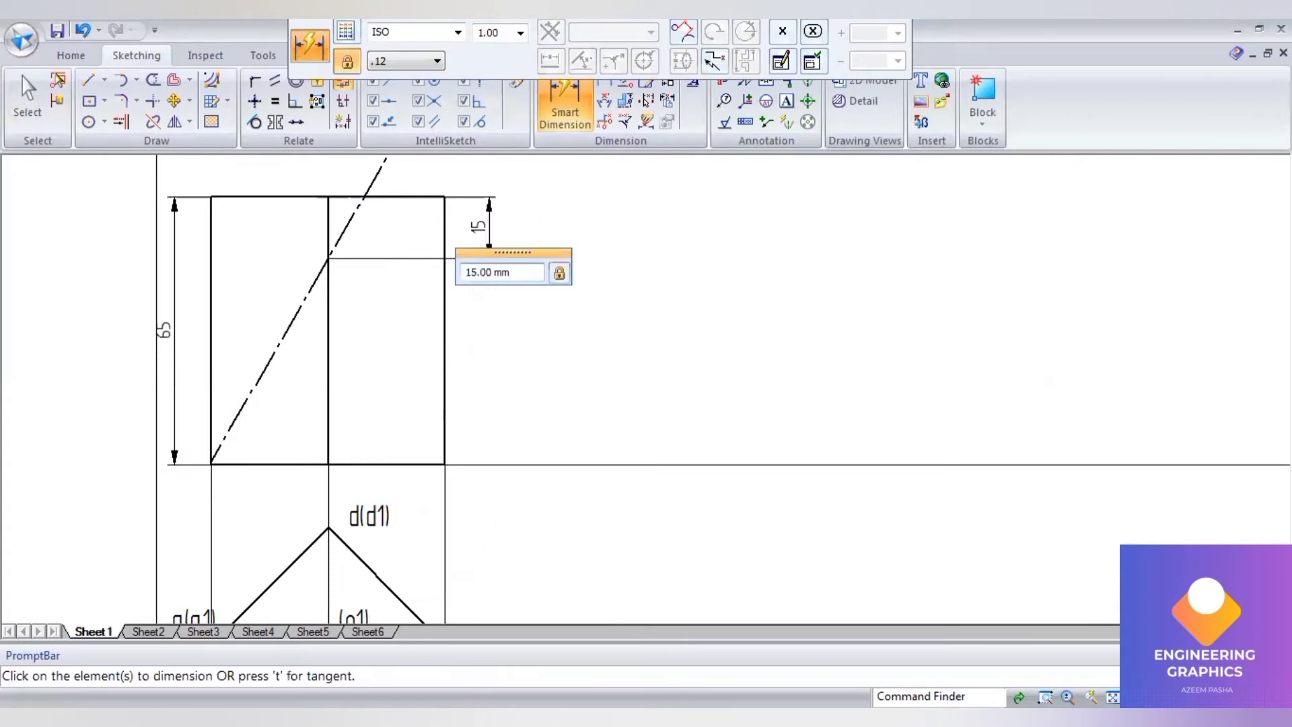
pyautogui.hotkey('alt', 'Tab')
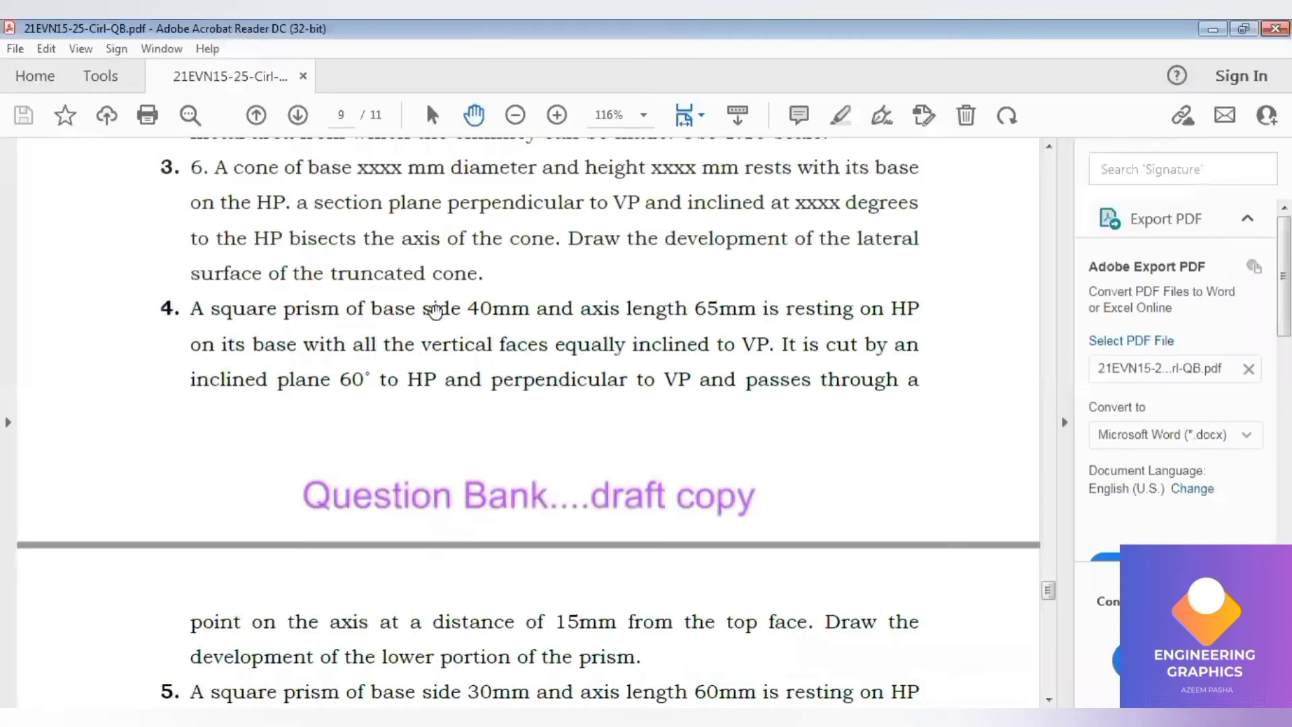
pyautogui.scroll(-3, 805, 418)
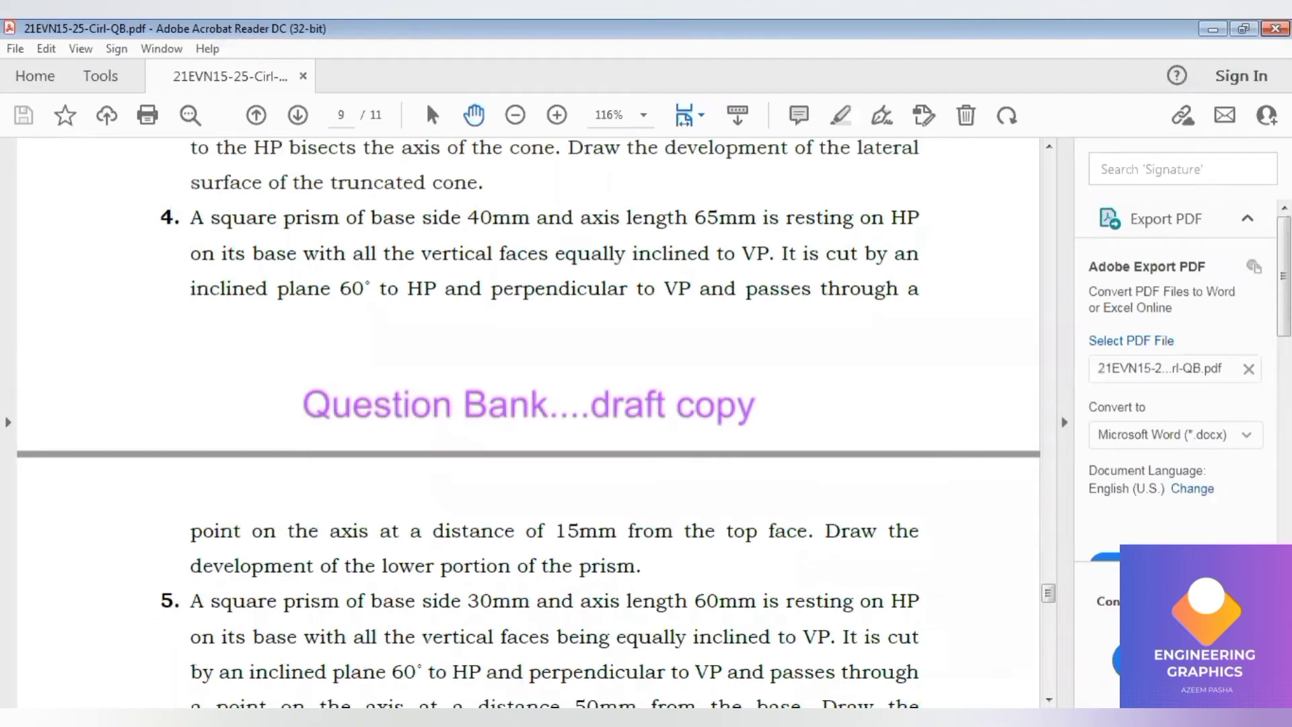
pyautogui.hotkey('alt', 'Tab')
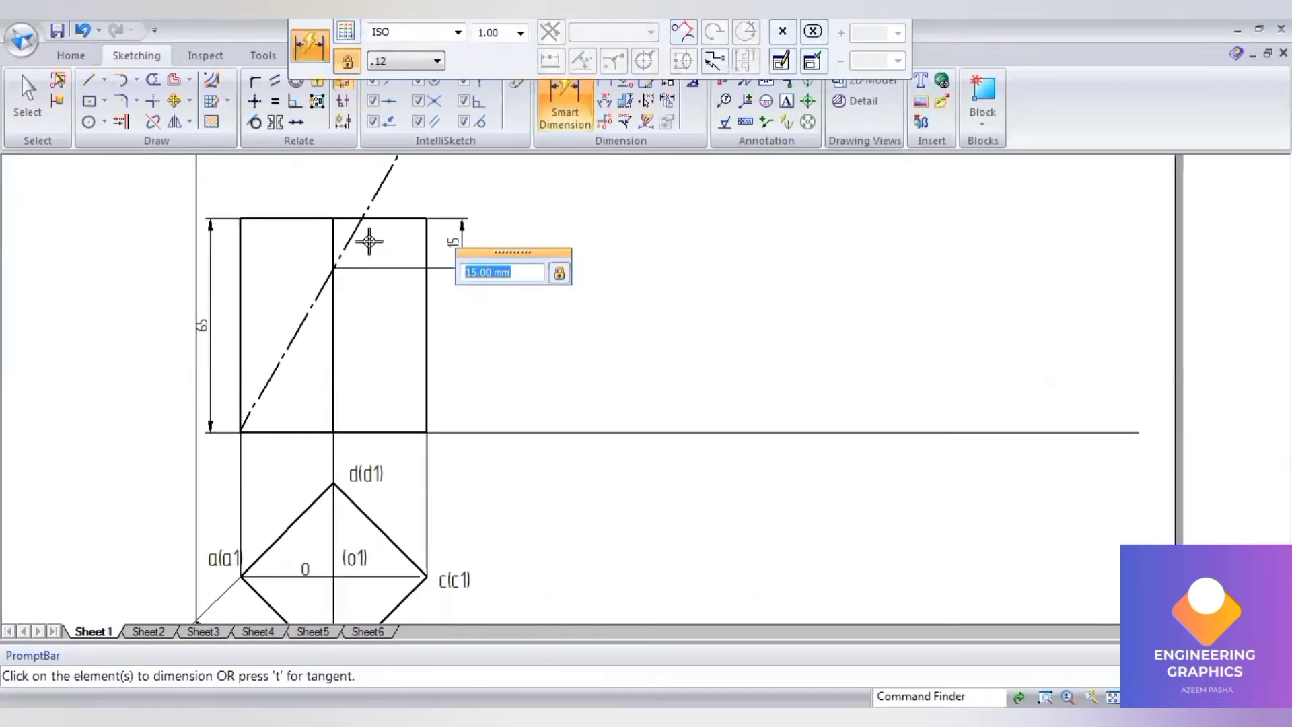
pyautogui.click(607, 107)
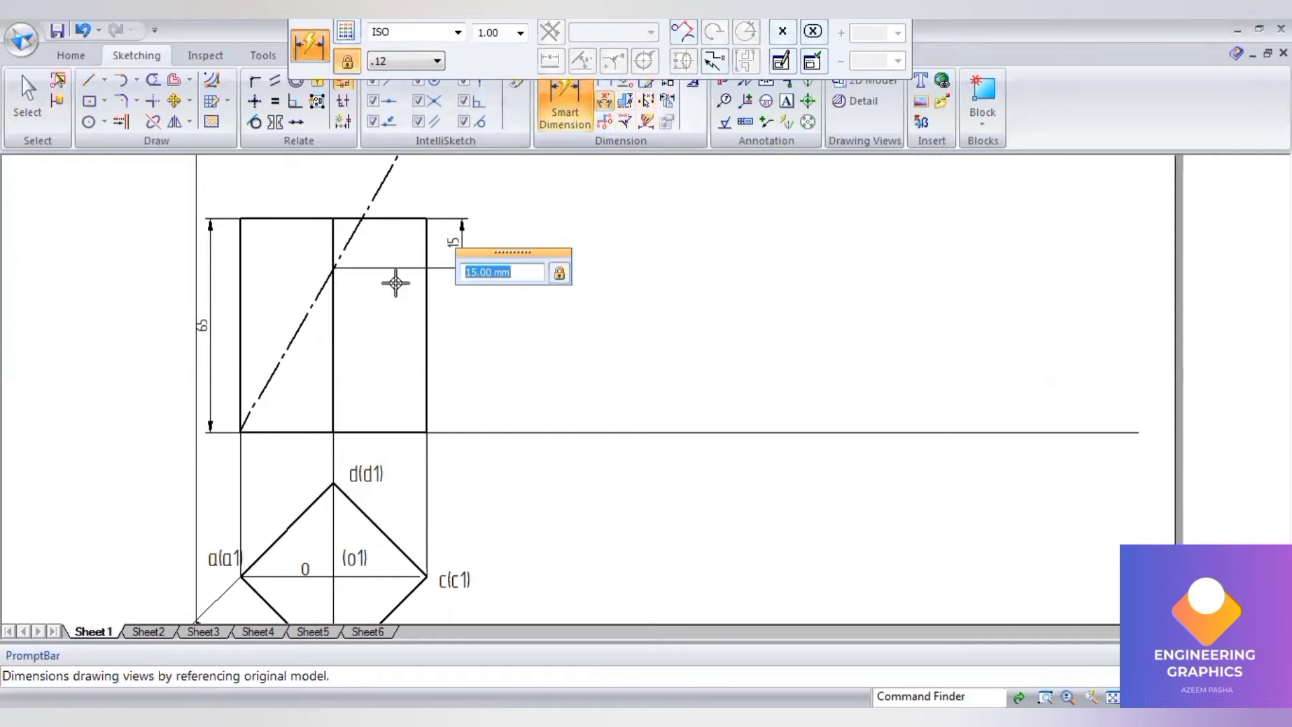
pyautogui.click(291, 343)
pyautogui.click(291, 430)
pyautogui.click(291, 408)
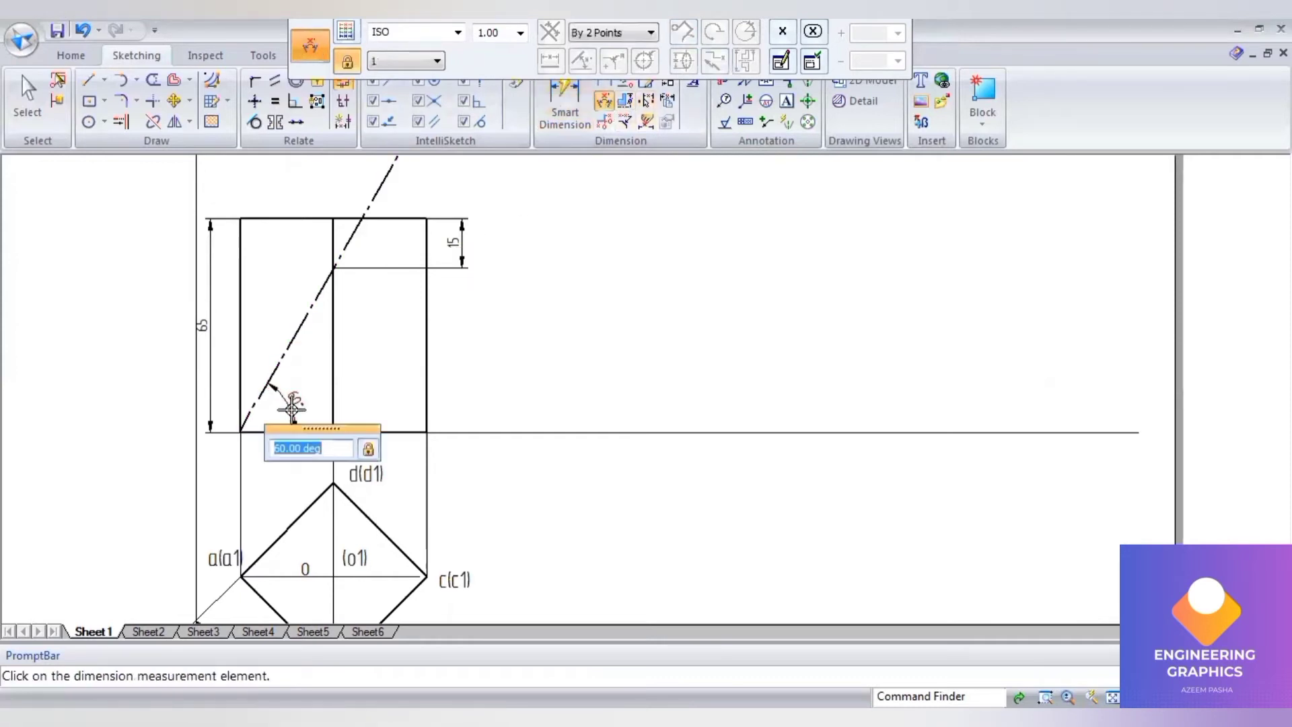
# - Split the front view's central vertical edge where the cutting plane line crosses it
pyautogui.click(153, 123)
pyautogui.click(334, 244)
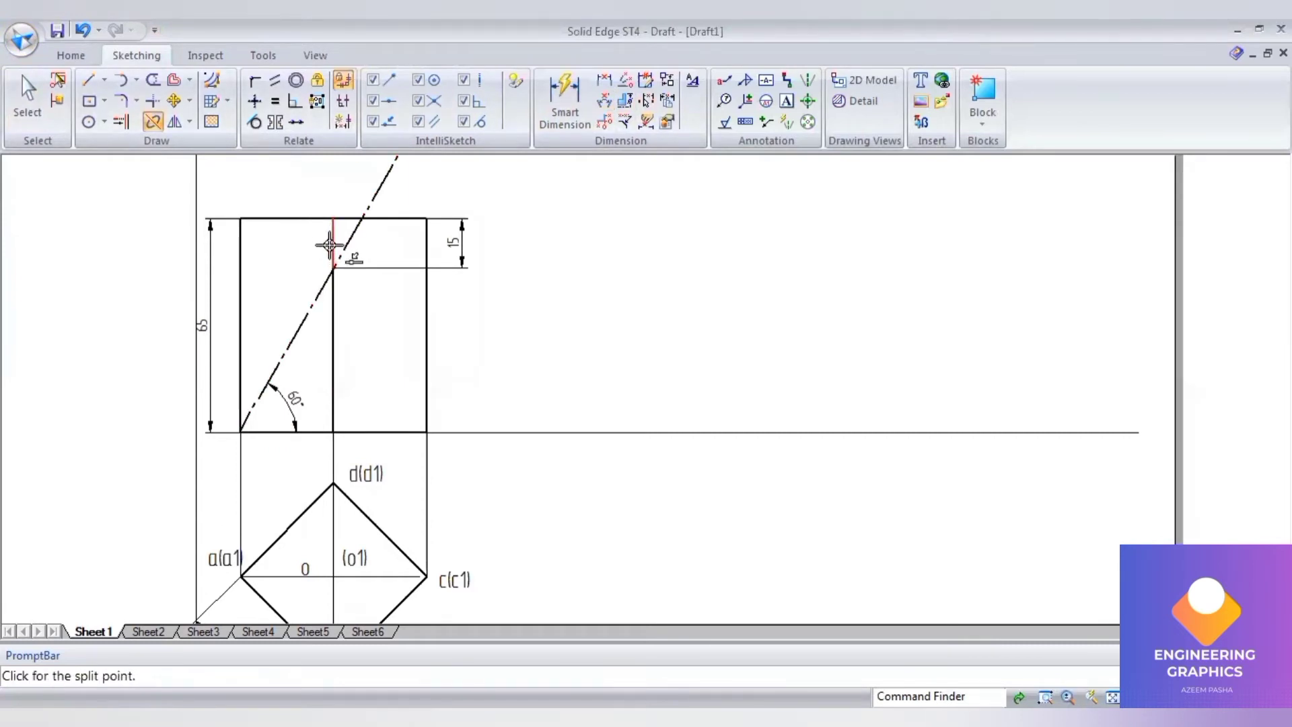
# - Set the line width of the front view's central edge segment above the cutting plane to 0.13 mm
pyautogui.click(351, 217)
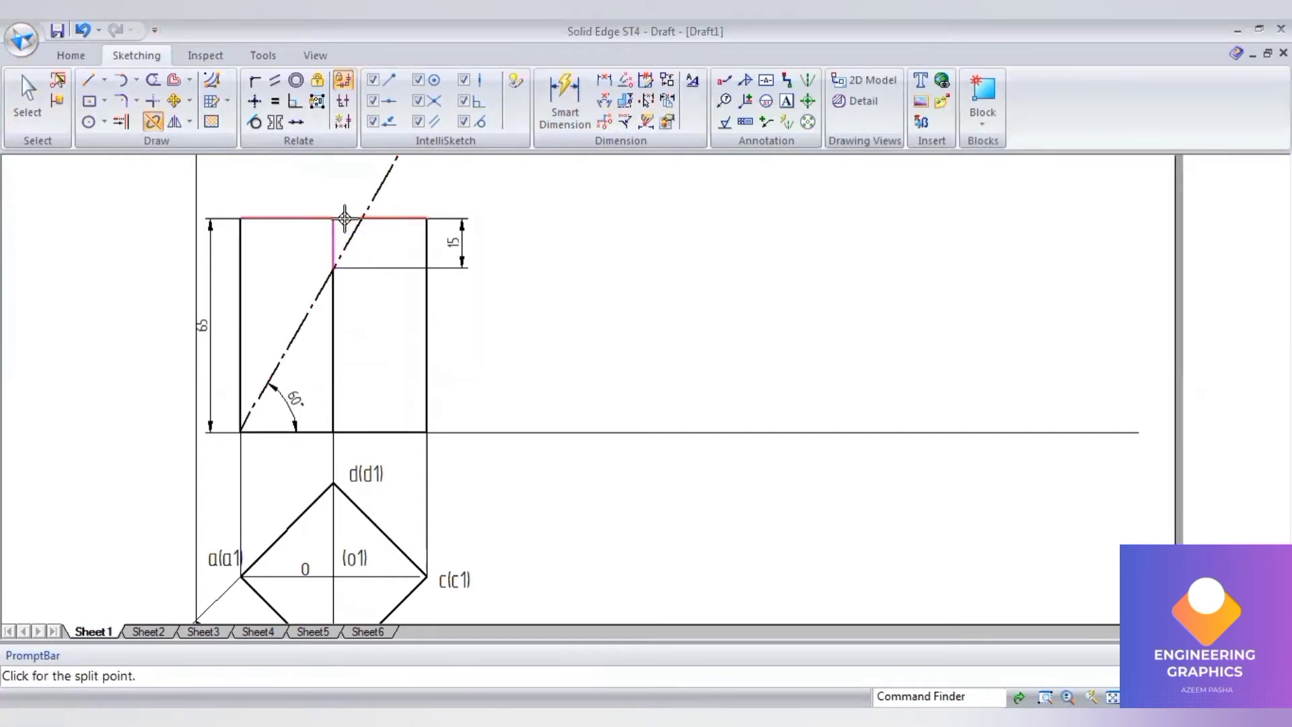
pyautogui.click(27, 101)
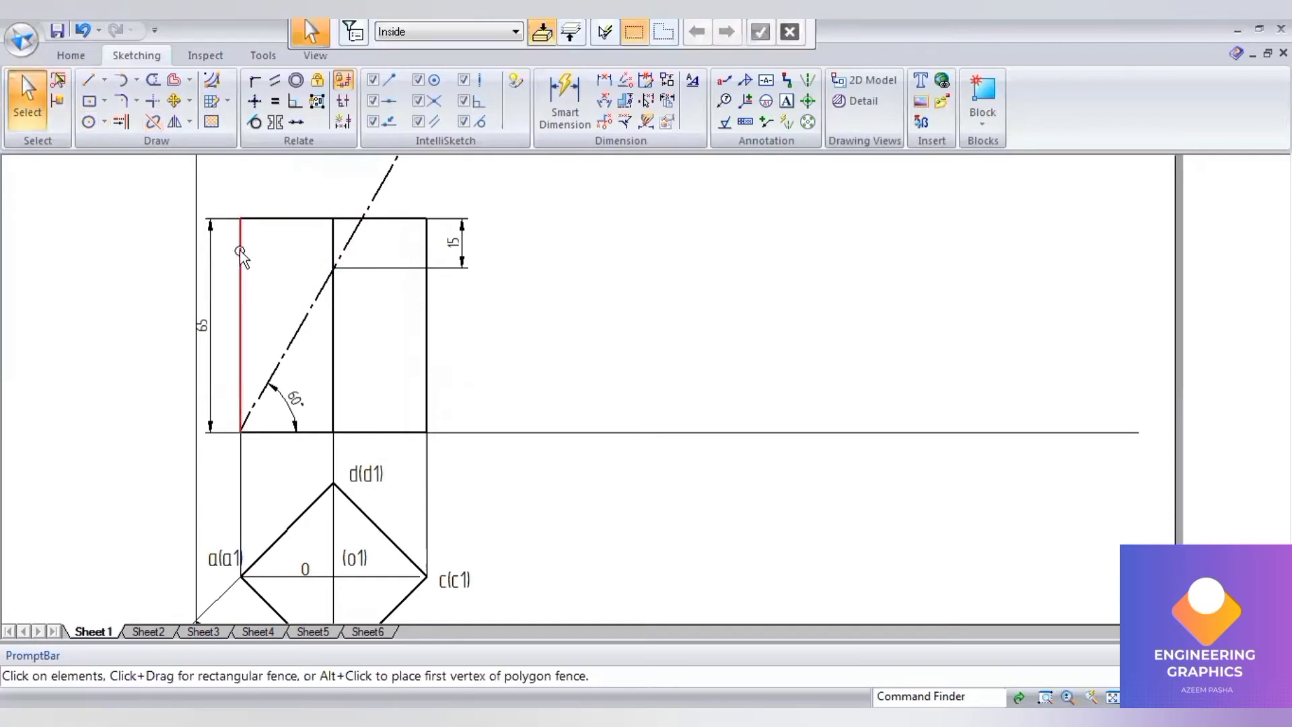
pyautogui.click(344, 226)
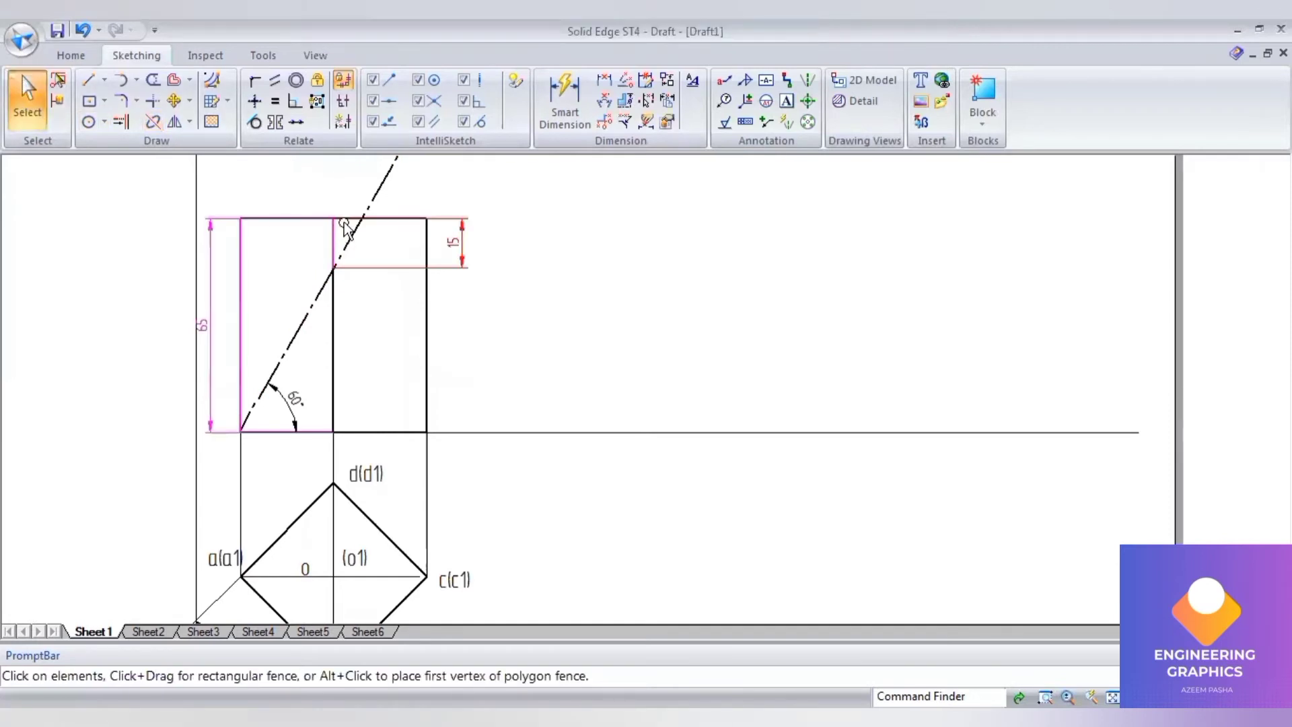
pyautogui.click(313, 231)
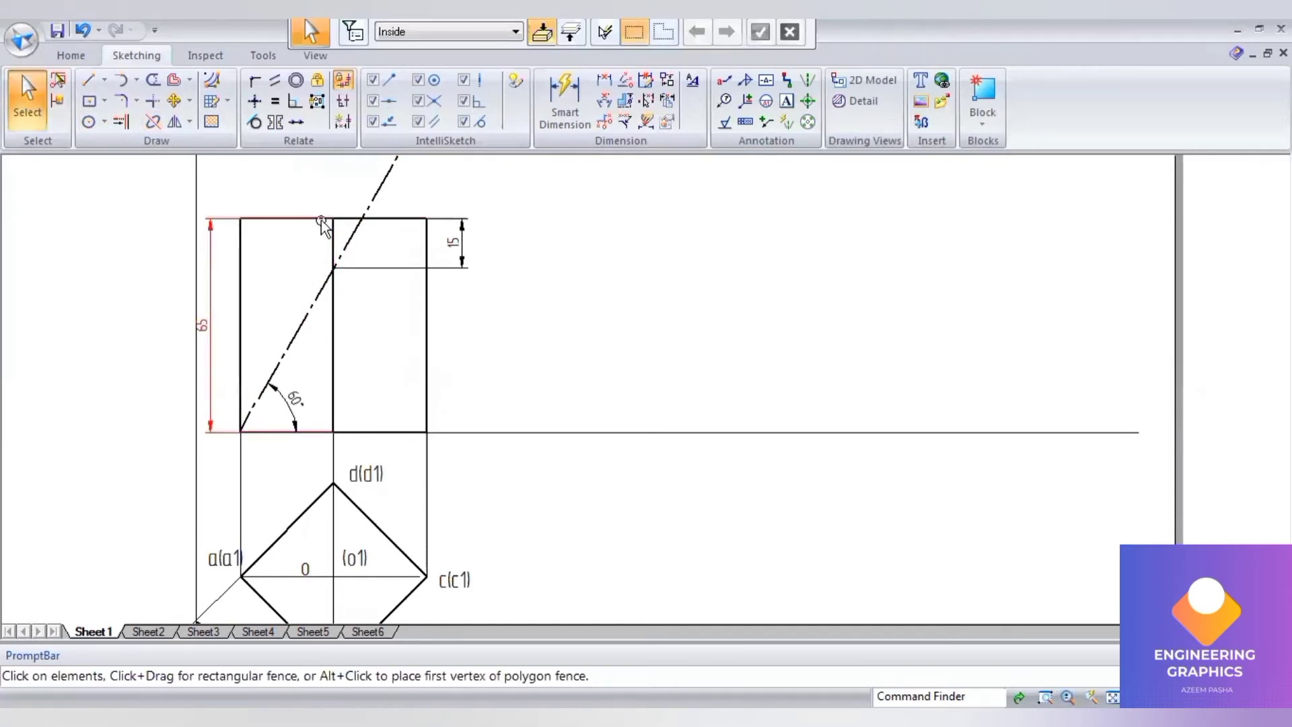
pyautogui.click(322, 223)
pyautogui.click(297, 243)
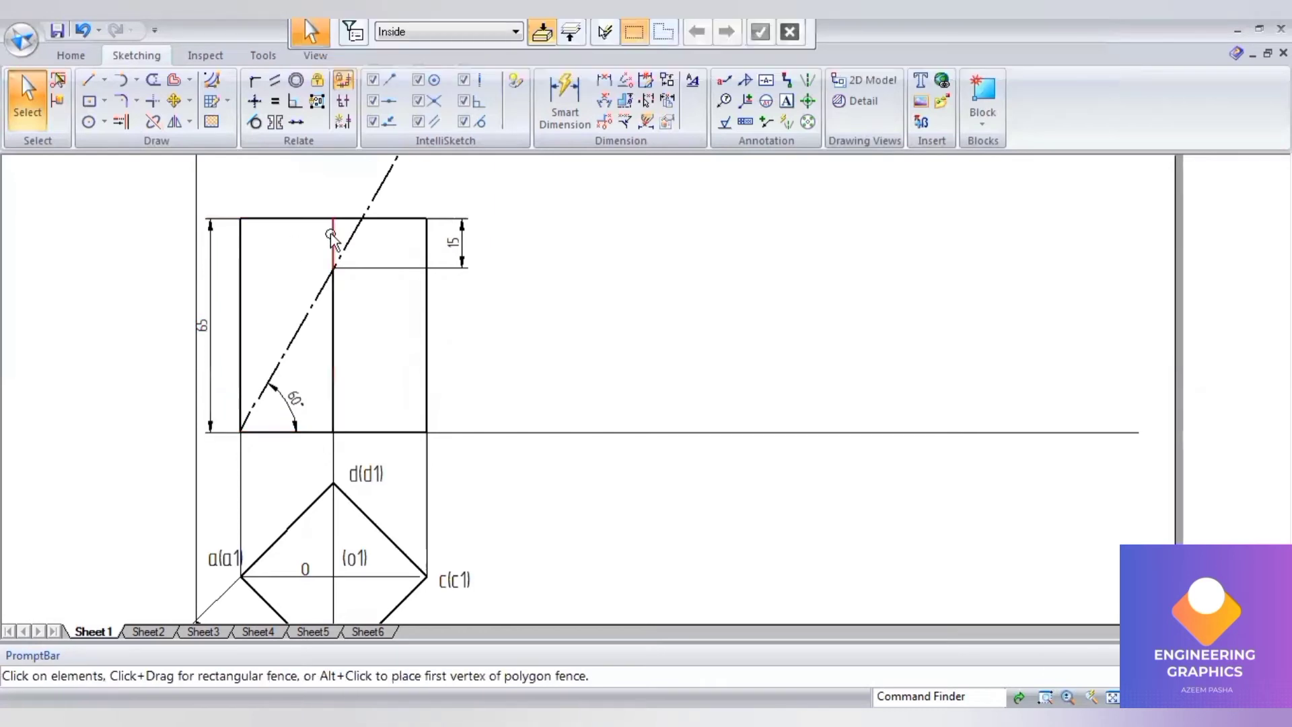
pyautogui.click(319, 226)
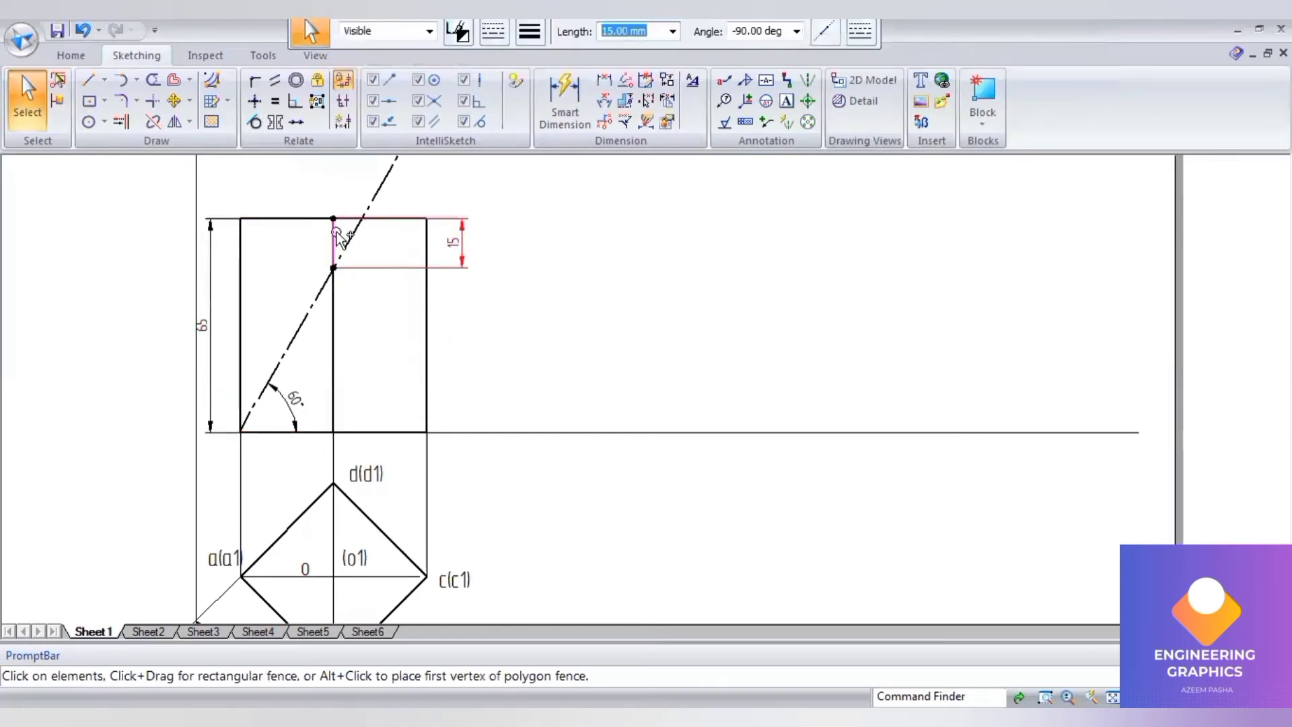
pyautogui.click(530, 32)
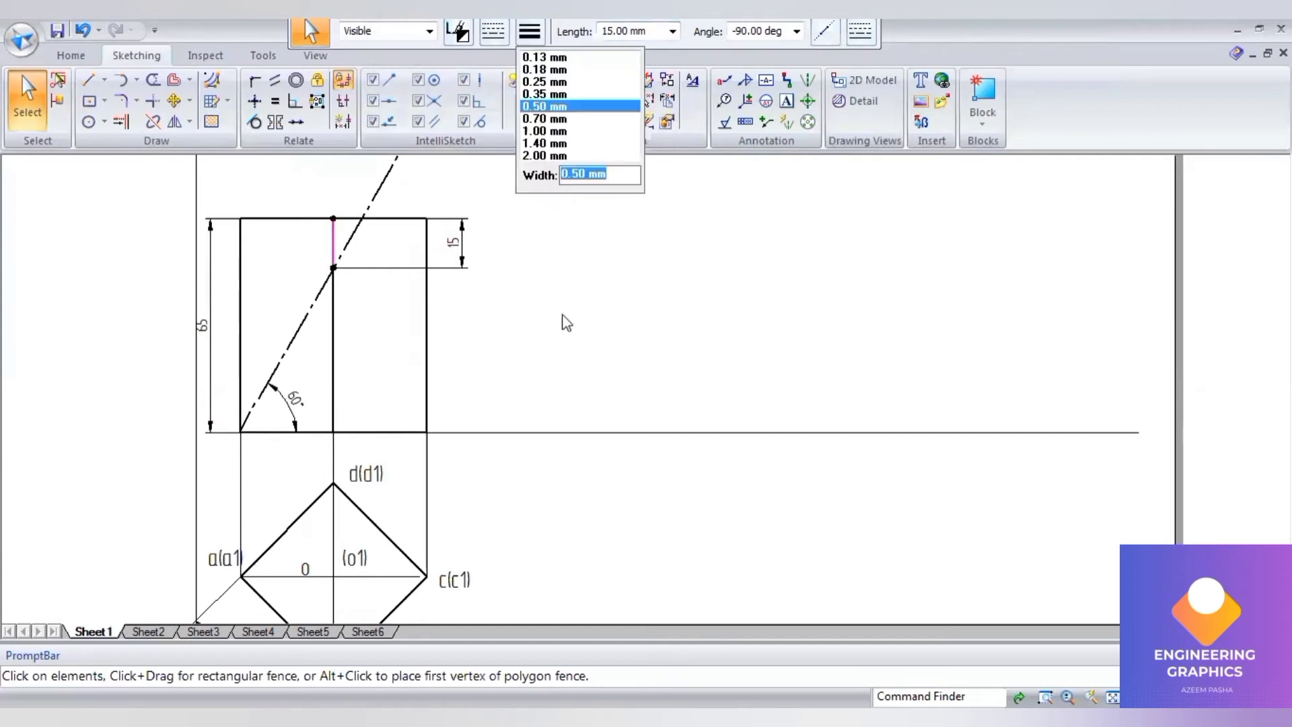
pyautogui.click(544, 58)
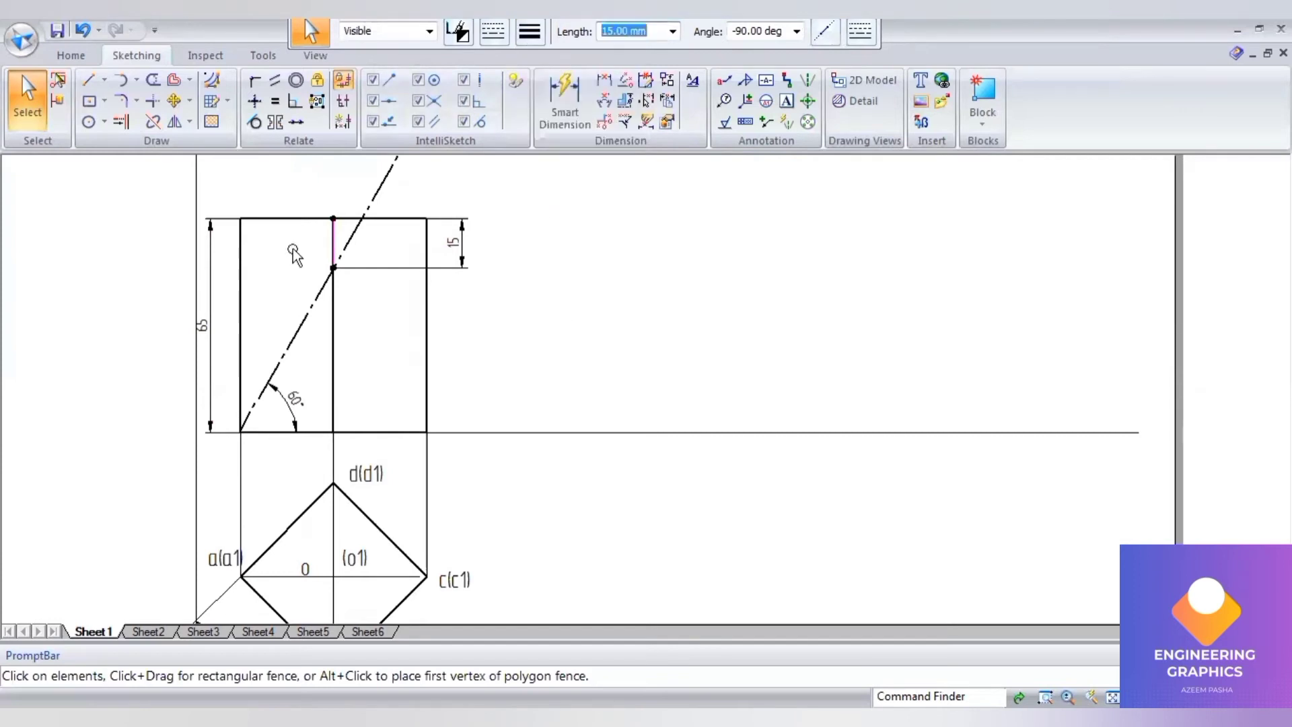
pyautogui.click(289, 248)
# - Set the line width of the front view's left vertical edge to 0.13 mm
pyautogui.scroll(1, 289, 248)
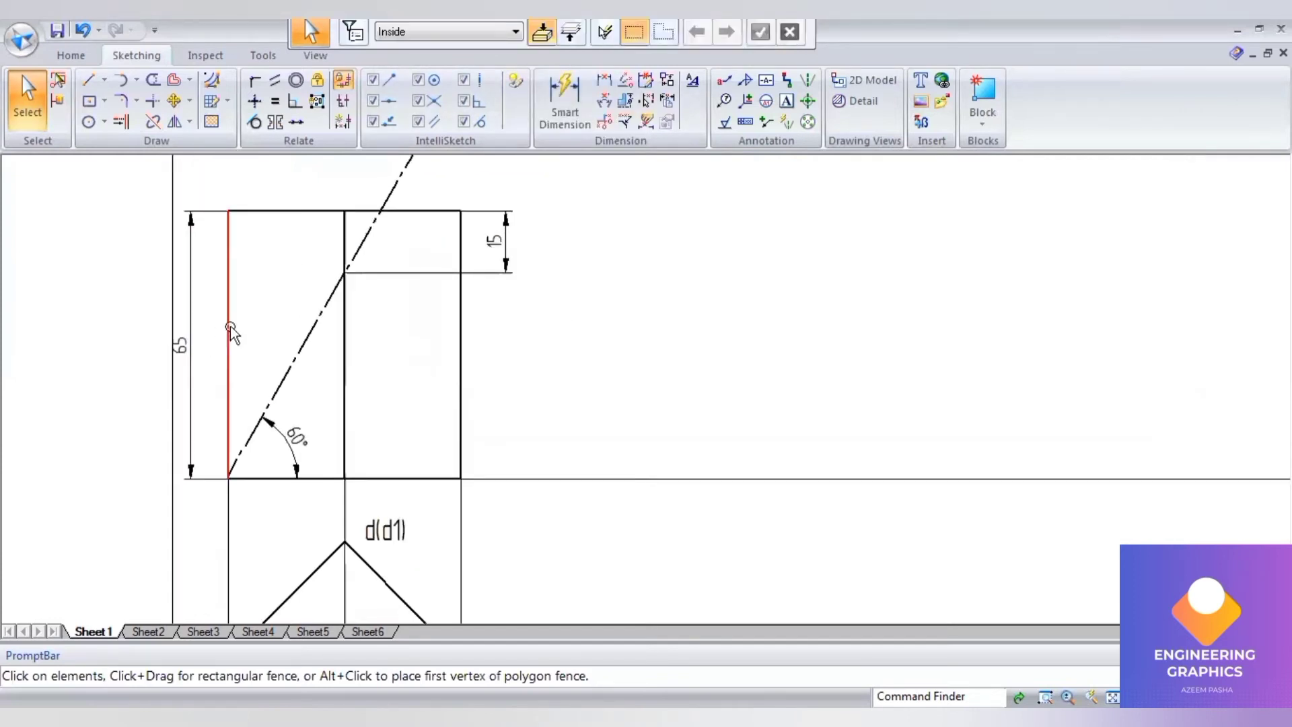
pyautogui.click(230, 326)
pyautogui.click(530, 31)
pyautogui.click(544, 59)
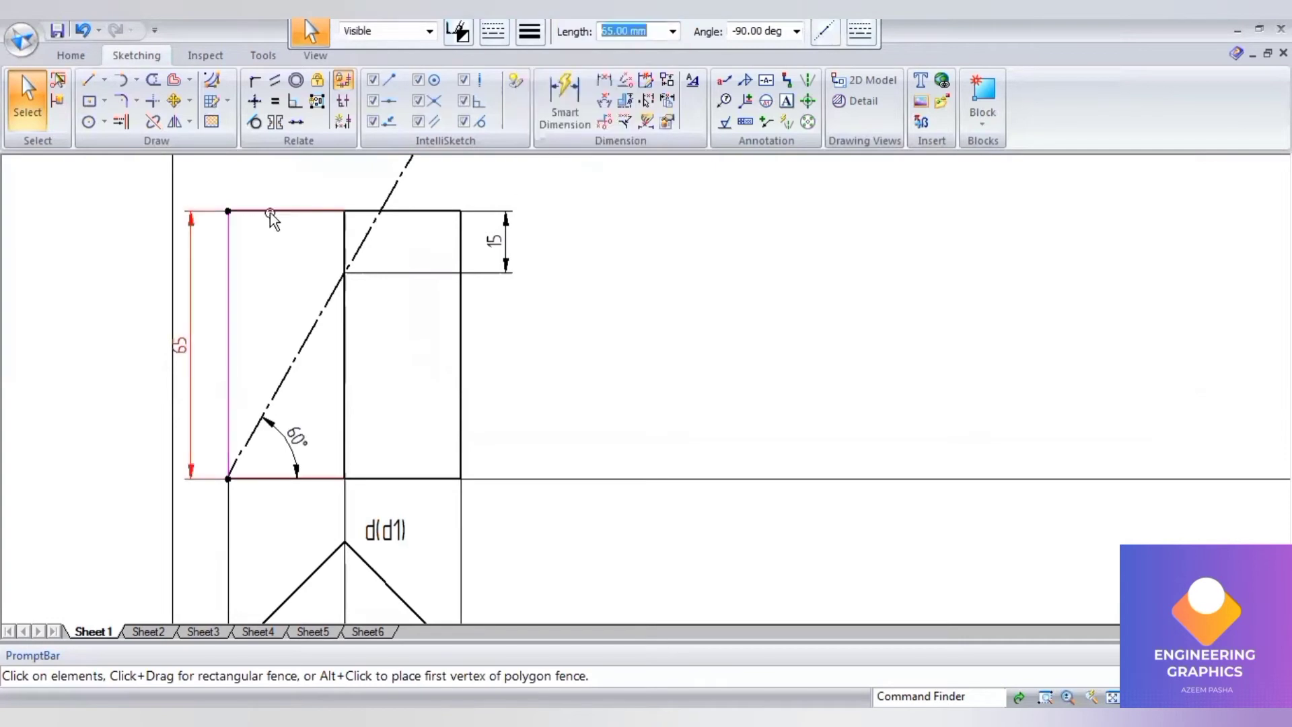
pyautogui.click(353, 212)
pyautogui.scroll(1, 353, 212)
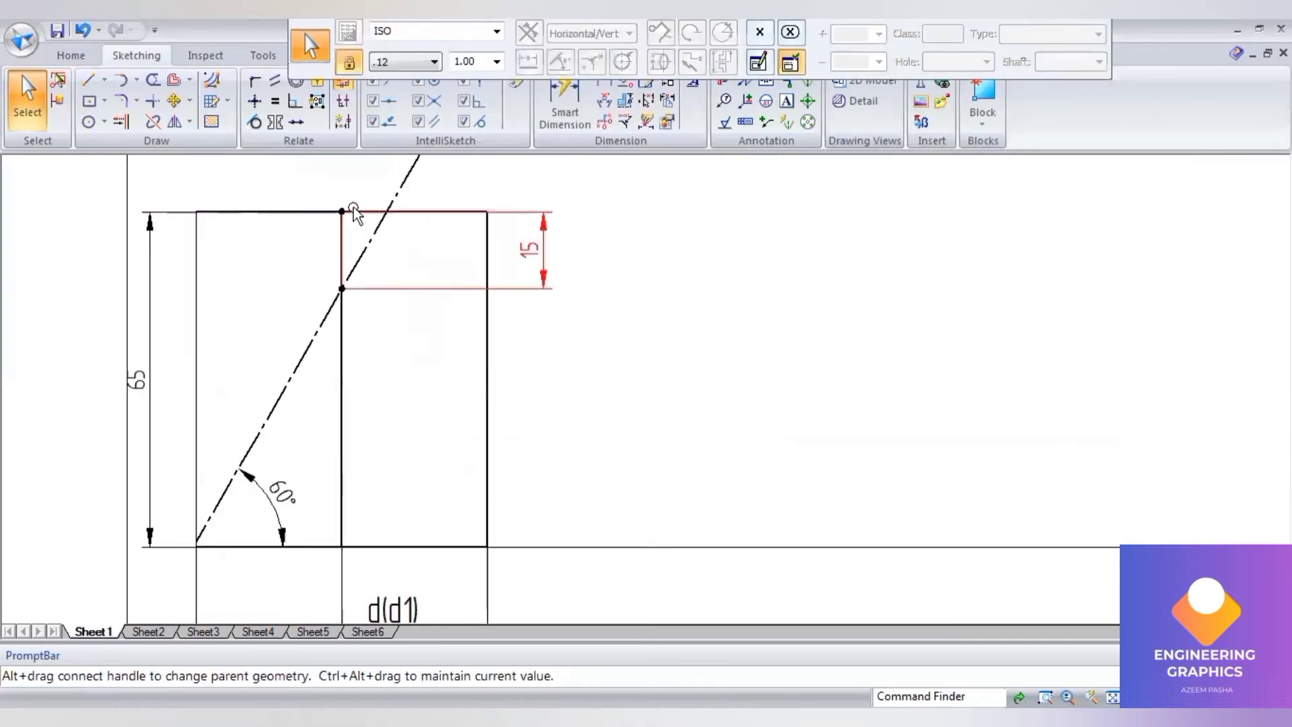
pyautogui.scroll(3, 353, 211)
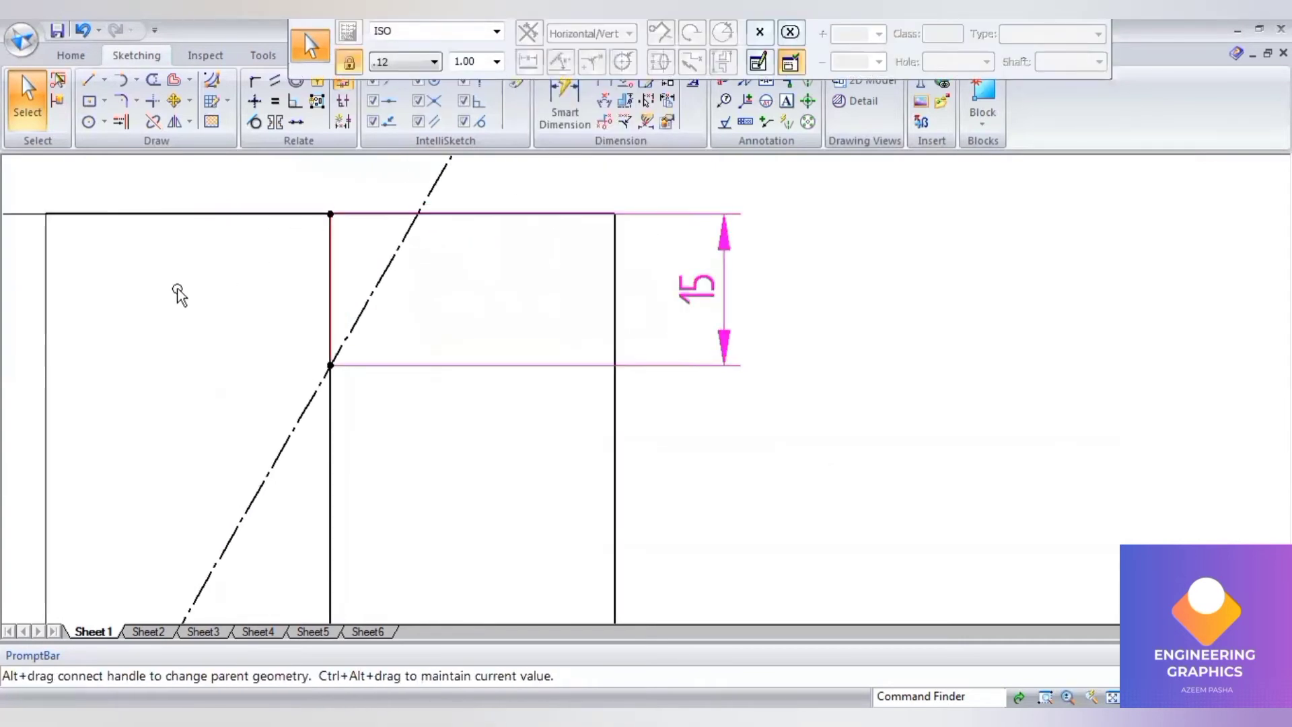
pyautogui.click(182, 214)
pyautogui.scroll(-3, 414, 296)
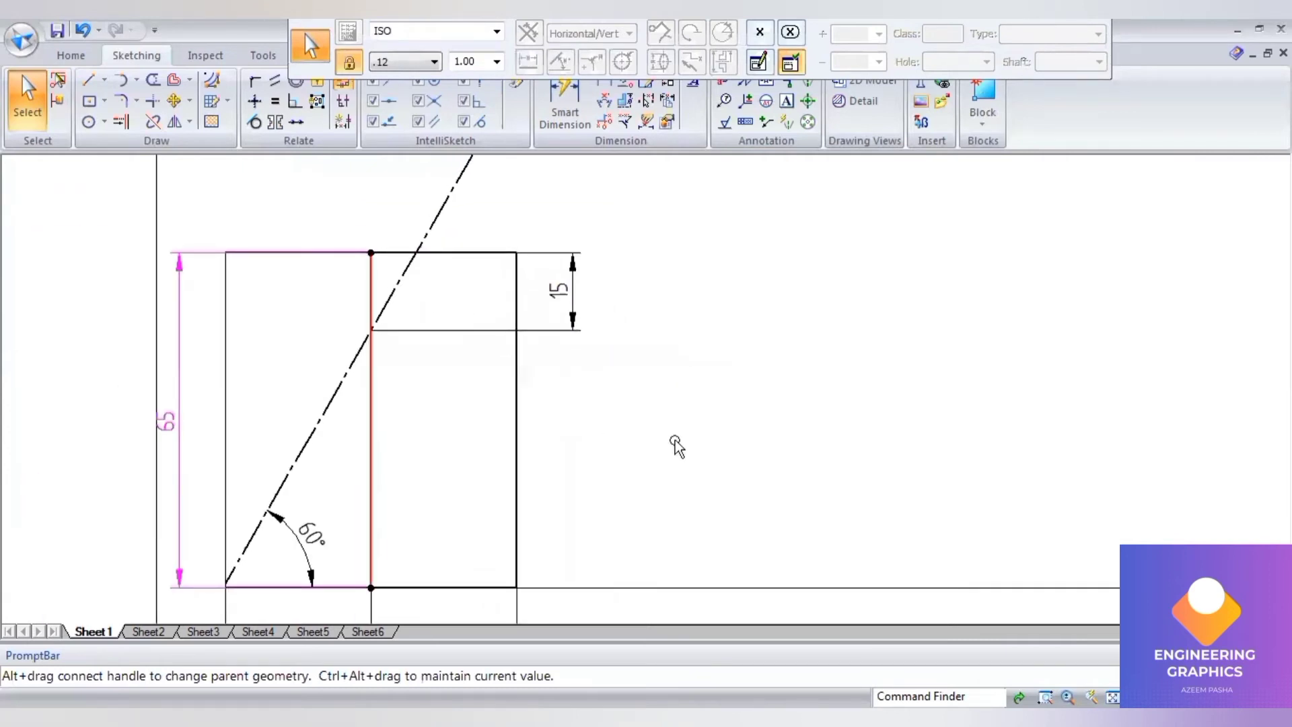
pyautogui.press('Escape')
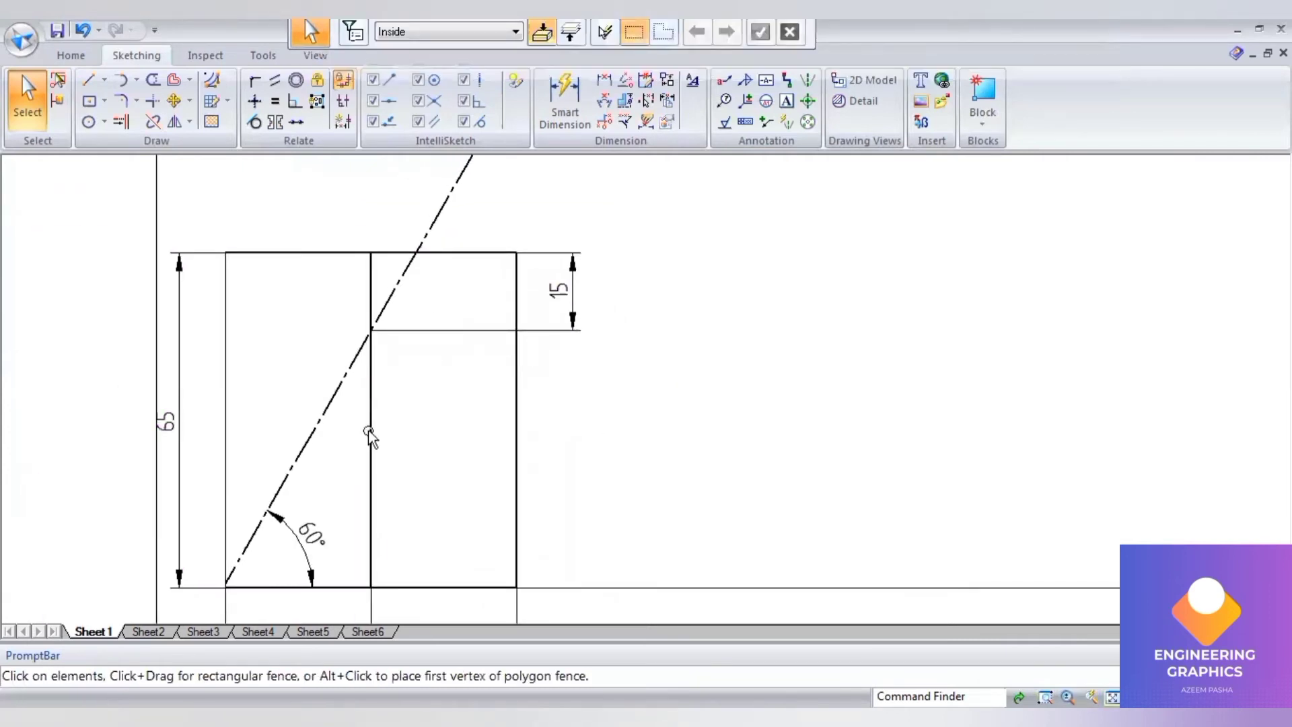
# - Label the cutting plane's crossings 1, 2 and 3 in the front view, and label 1 and 2 beside corners a and b in the top view
pyautogui.scroll(-3, 342, 350)
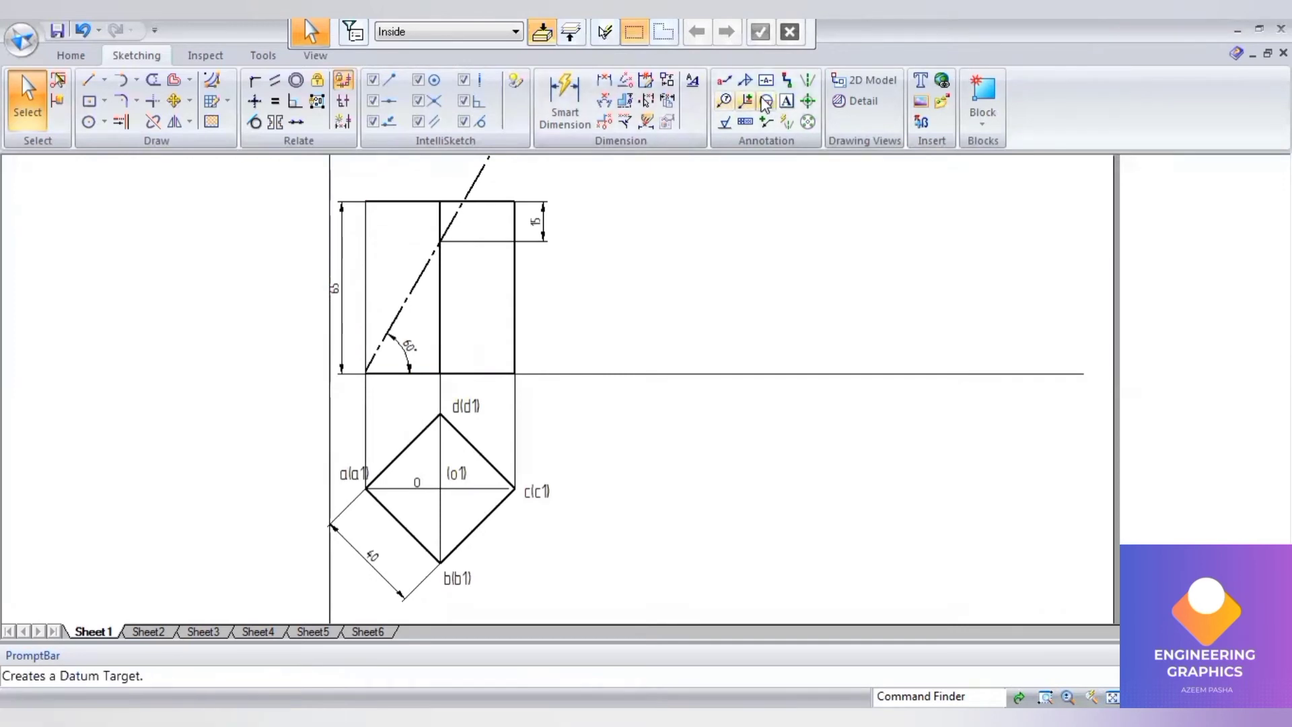
pyautogui.click(786, 101)
pyautogui.click(351, 345)
pyautogui.write('11')
pyautogui.click(443, 241)
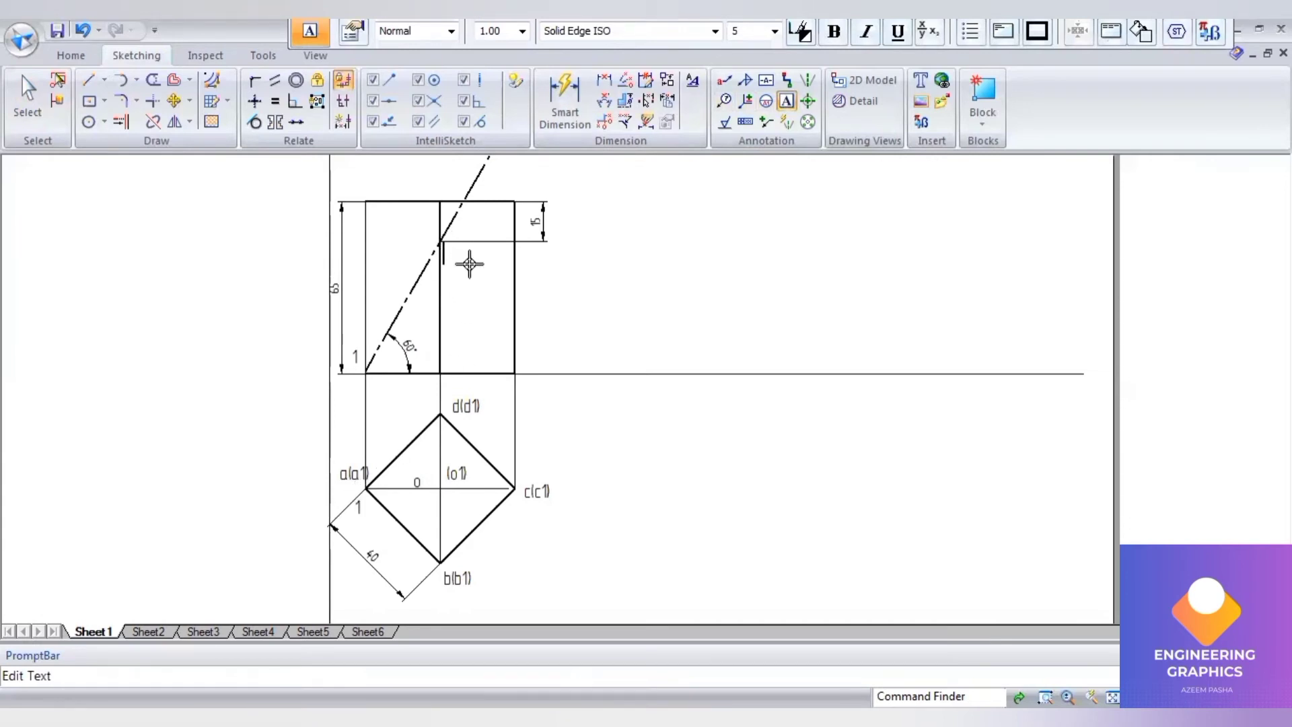
pyautogui.write('2')
pyautogui.click(446, 527)
pyautogui.write('2')
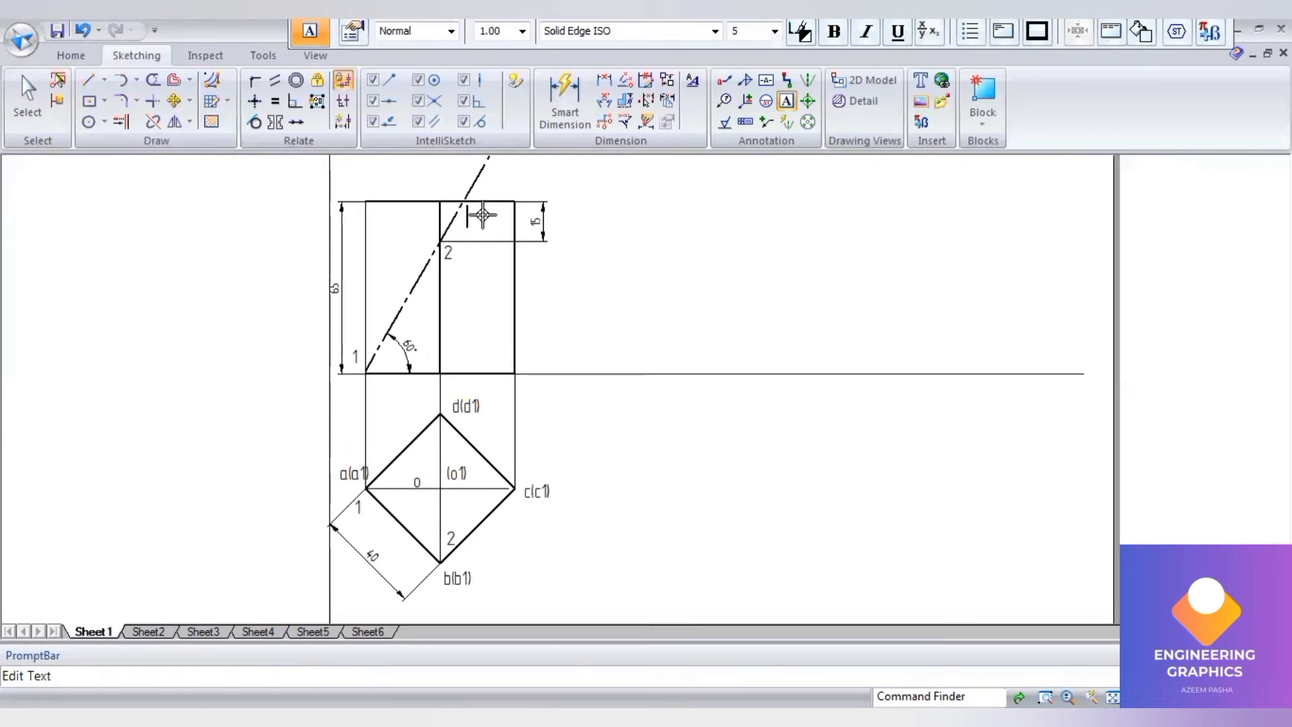
pyautogui.click(478, 215)
pyautogui.write('3')
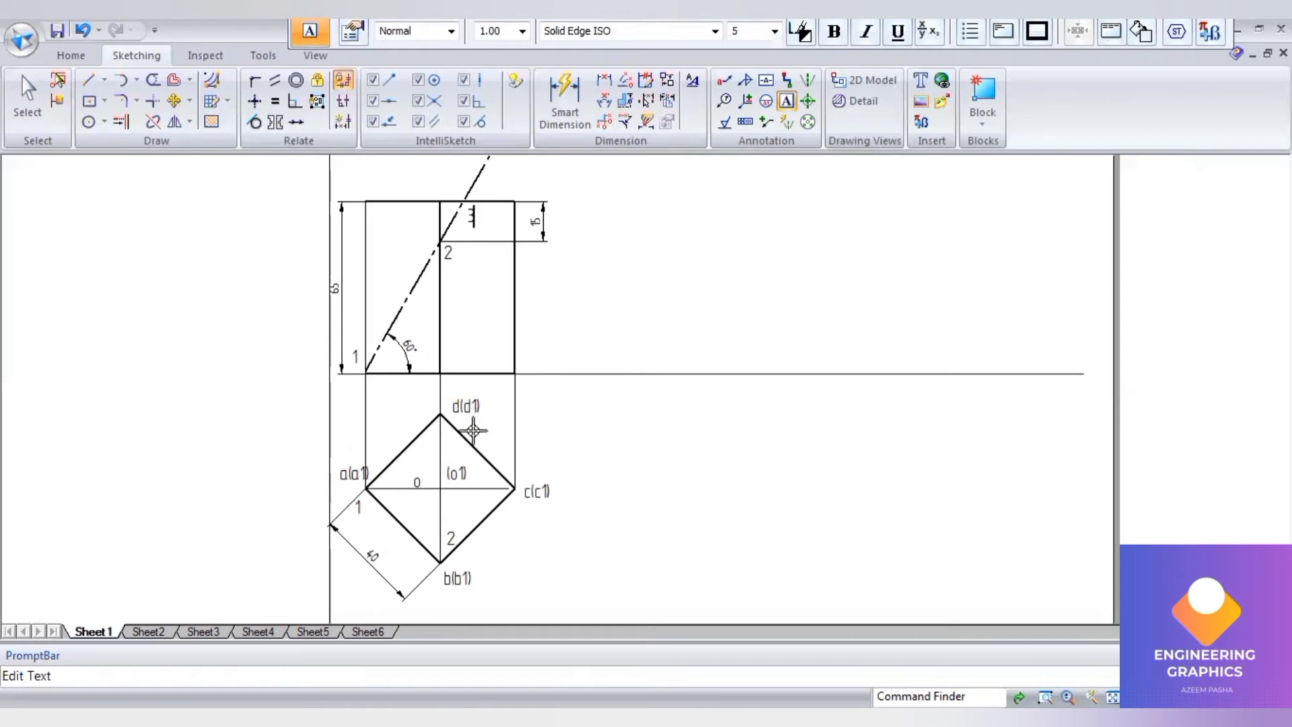
# - Draw a continuous vertical projector about 135 mm long from point 3 in the front view down through the top view
pyautogui.click(94, 85)
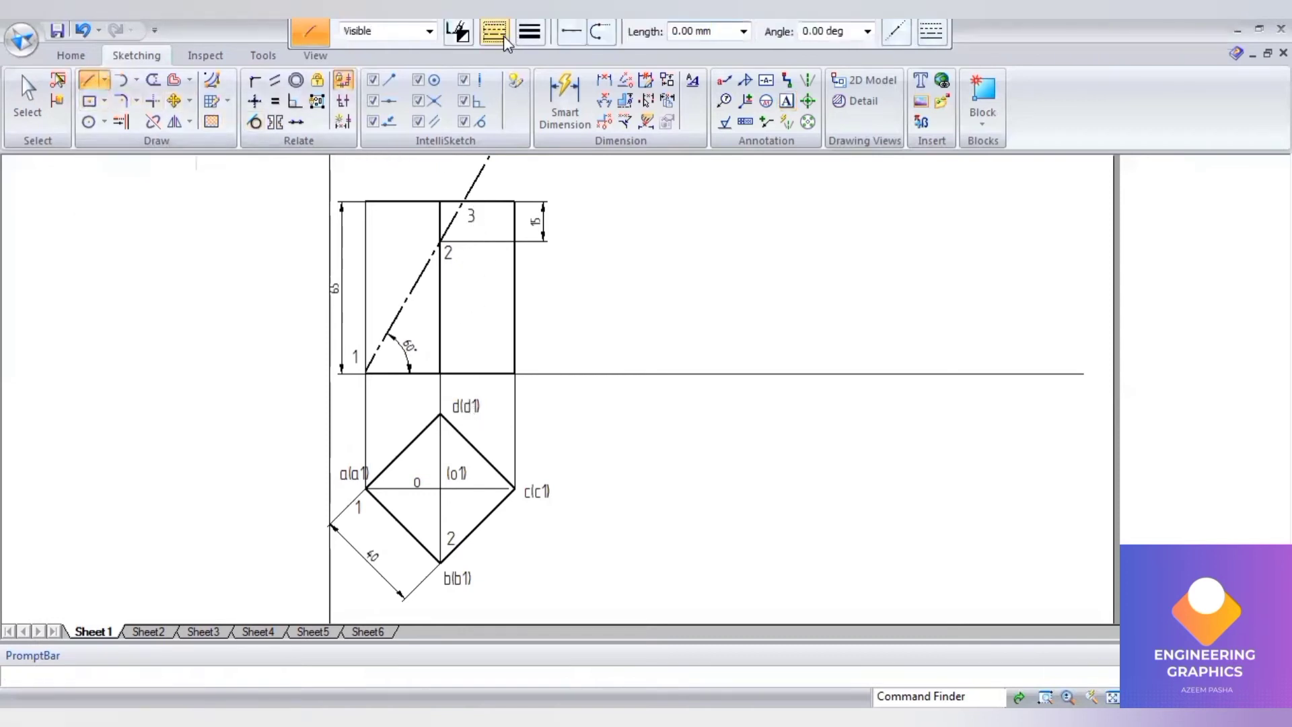
pyautogui.click(501, 34)
pyautogui.click(517, 64)
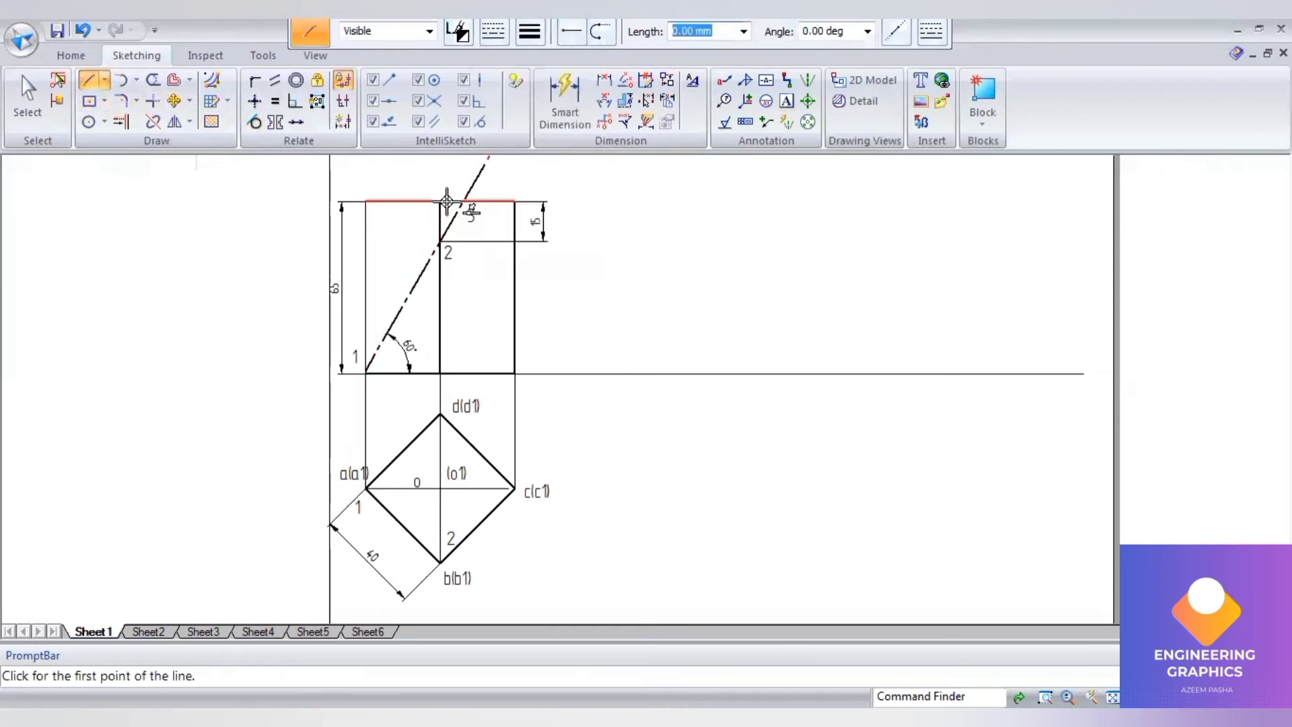
pyautogui.click(462, 200)
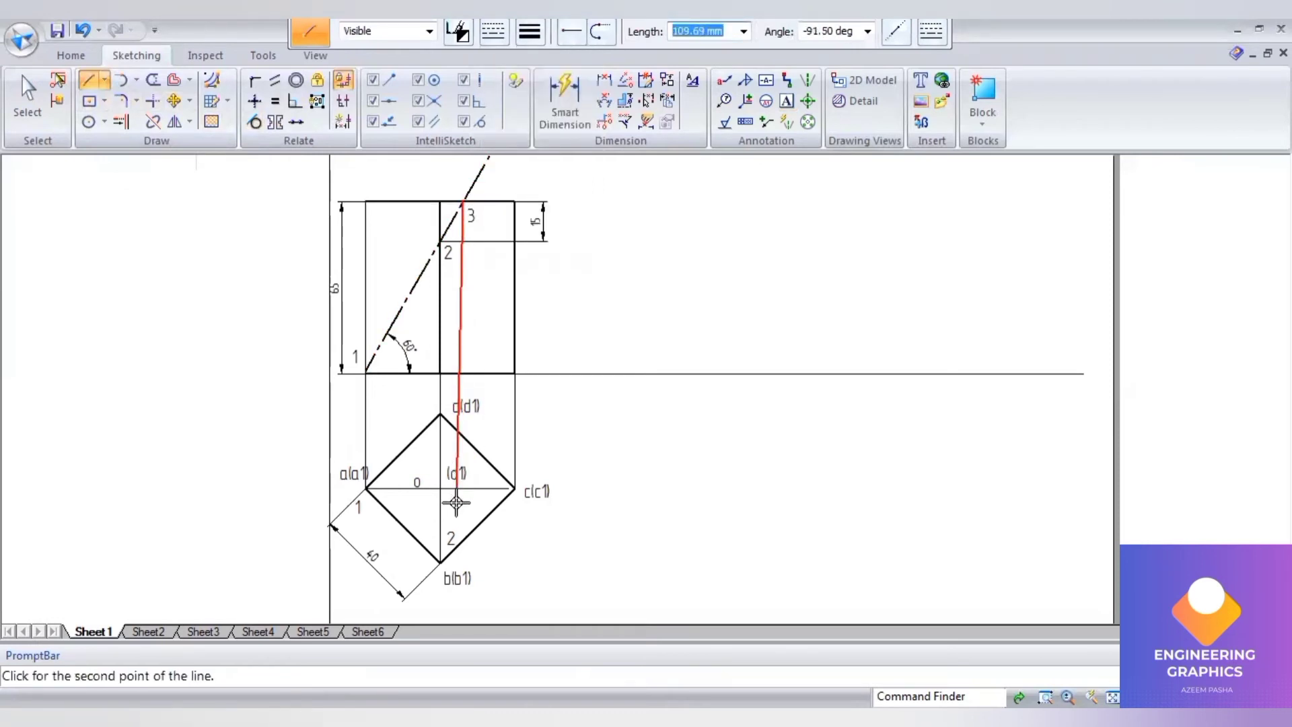
pyautogui.click(462, 557)
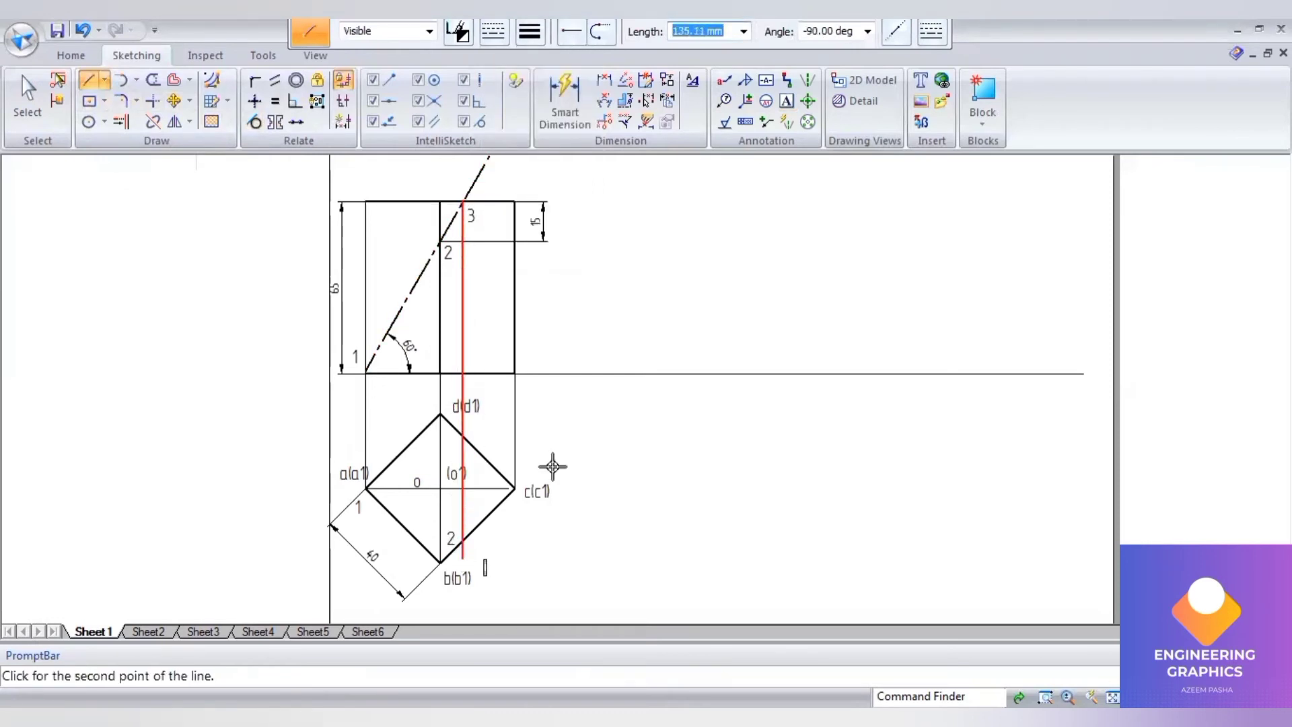
pyautogui.press('Escape')
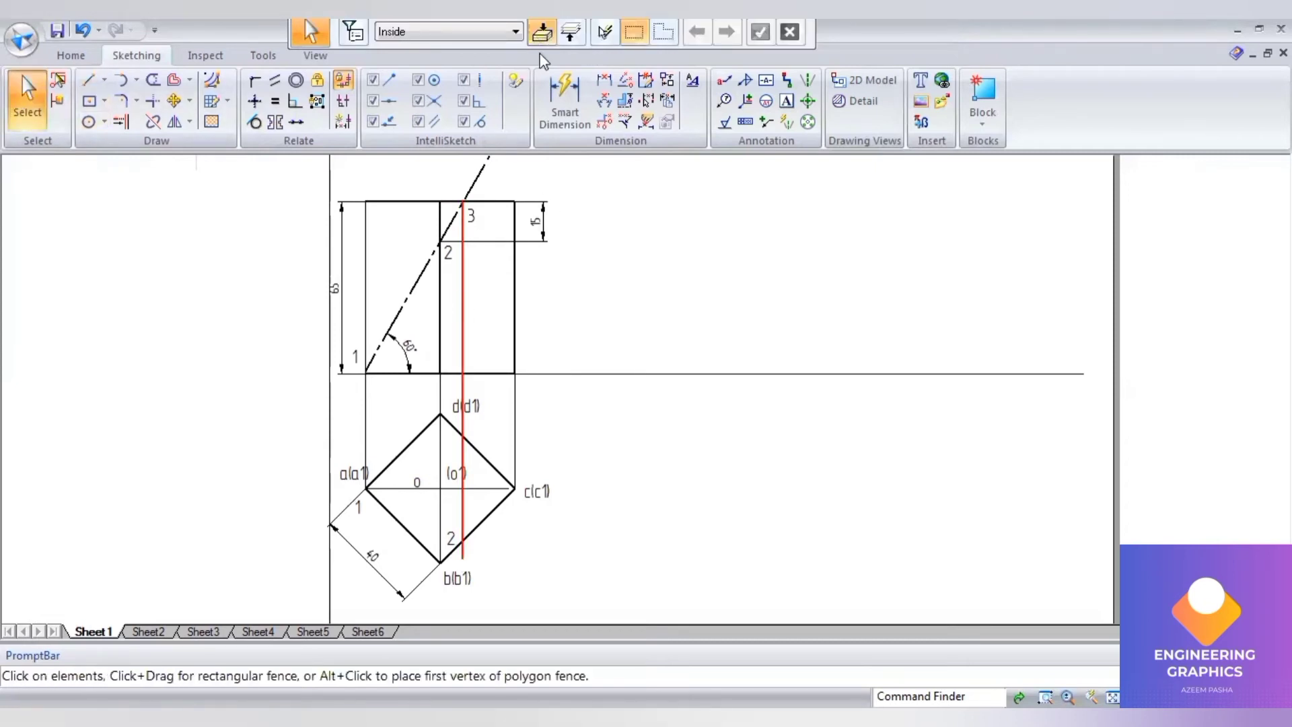
# - Label point 3 on edge bc in the top view, and add labels 4 and 5 at their points in both views
pyautogui.click(786, 103)
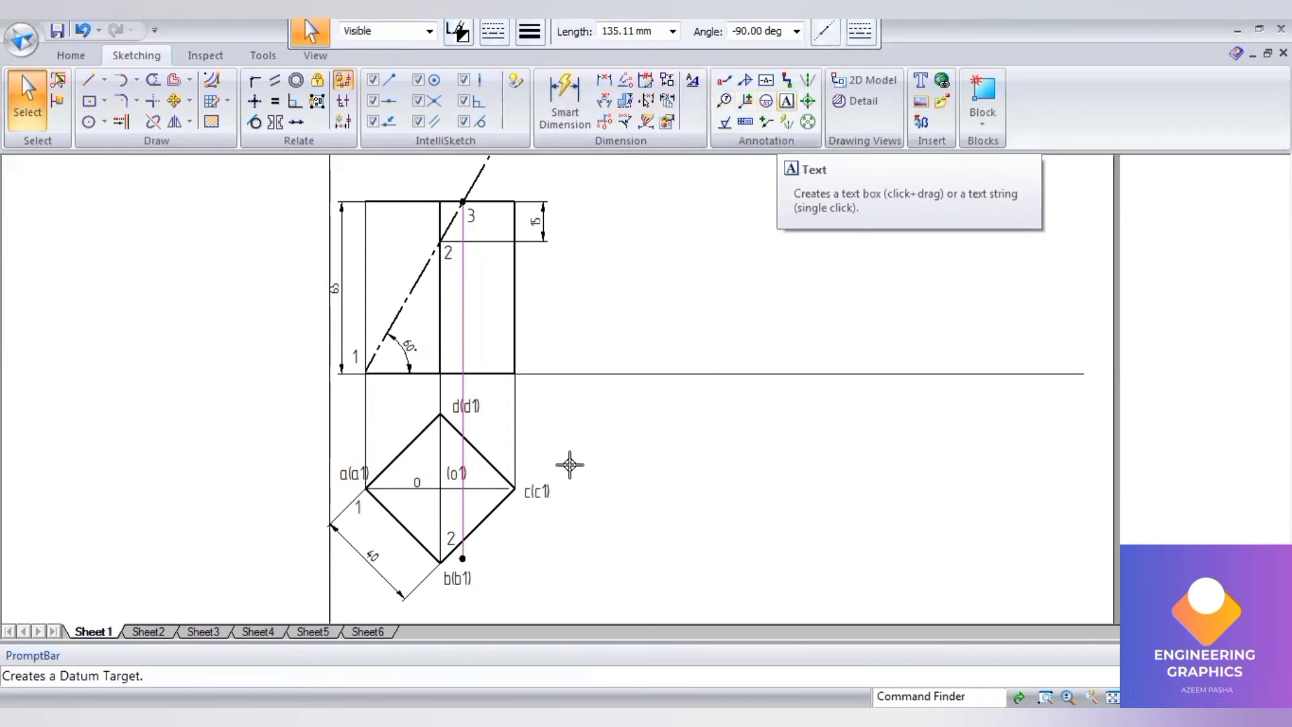
pyautogui.click(469, 536)
pyautogui.click(469, 535)
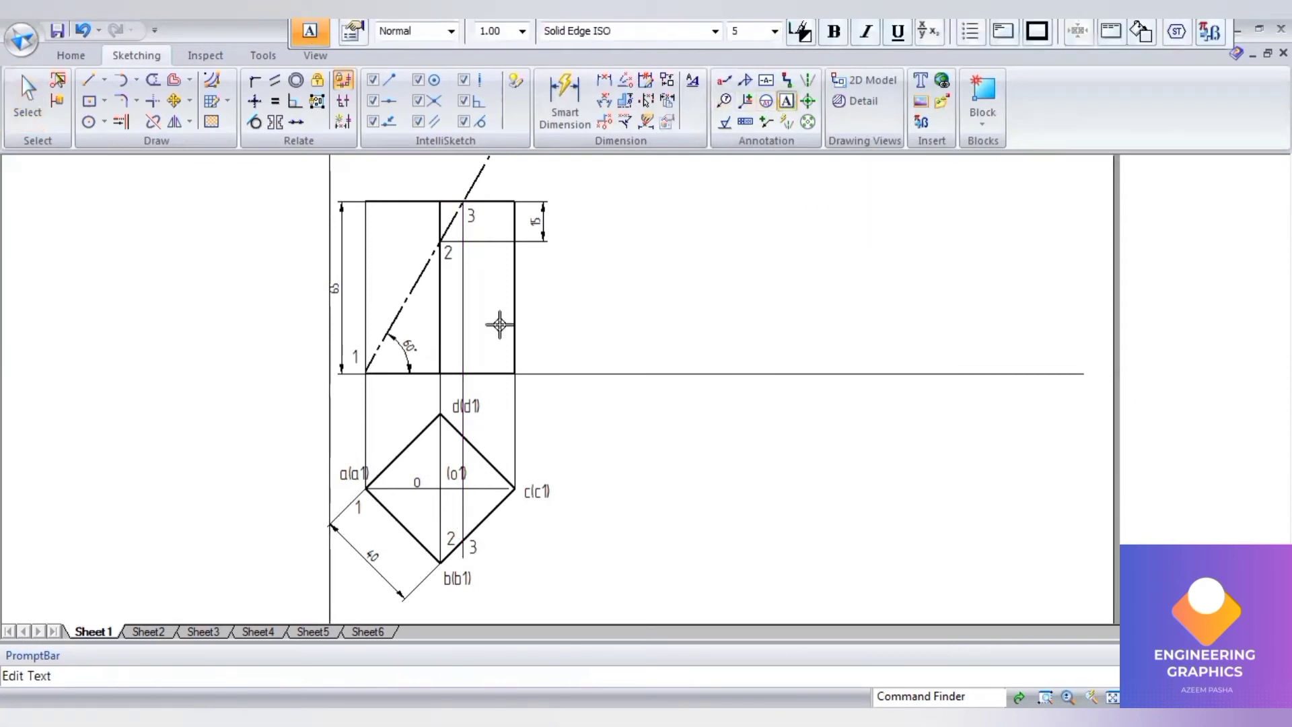
pyautogui.click(453, 169)
pyautogui.write('4')
pyautogui.click(469, 415)
pyautogui.write('4')
pyautogui.click(461, 230)
pyautogui.write('5')
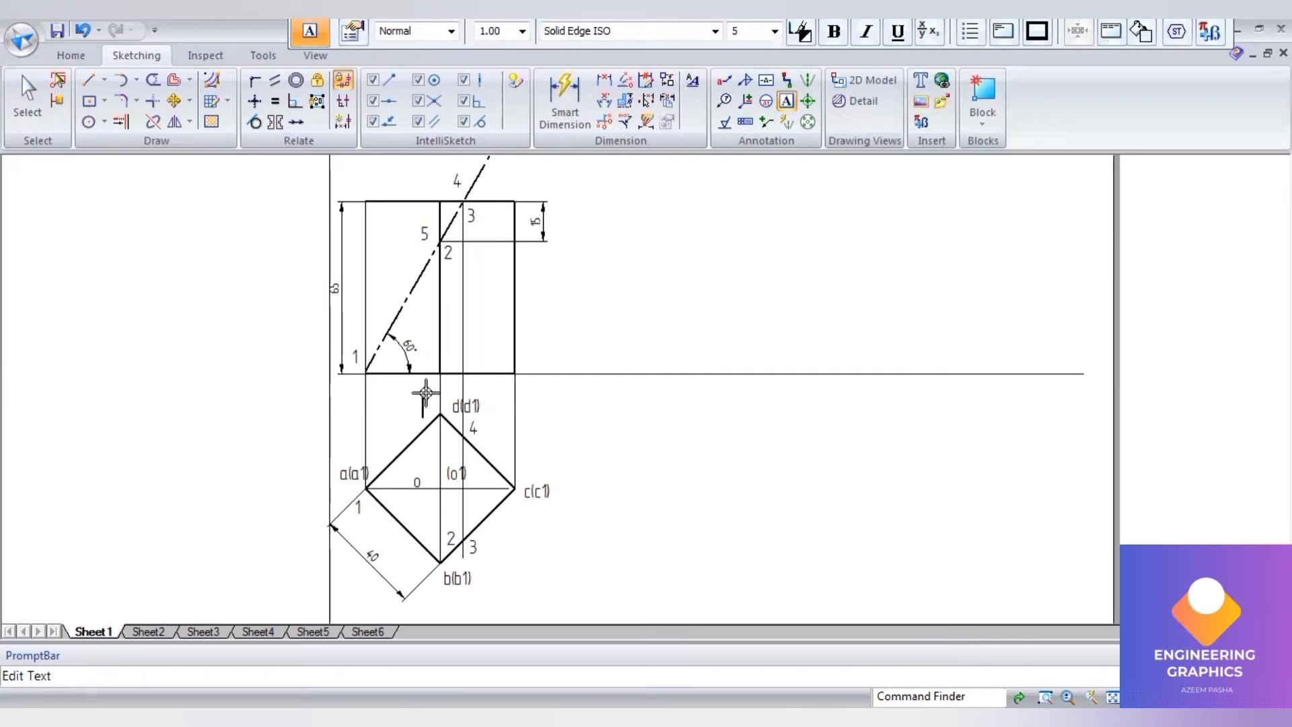
pyautogui.write('5')
# - Split the top view's edge bc at point 3 and dimension the segment from corner b to point 3
pyautogui.scroll(1, 533, 546)
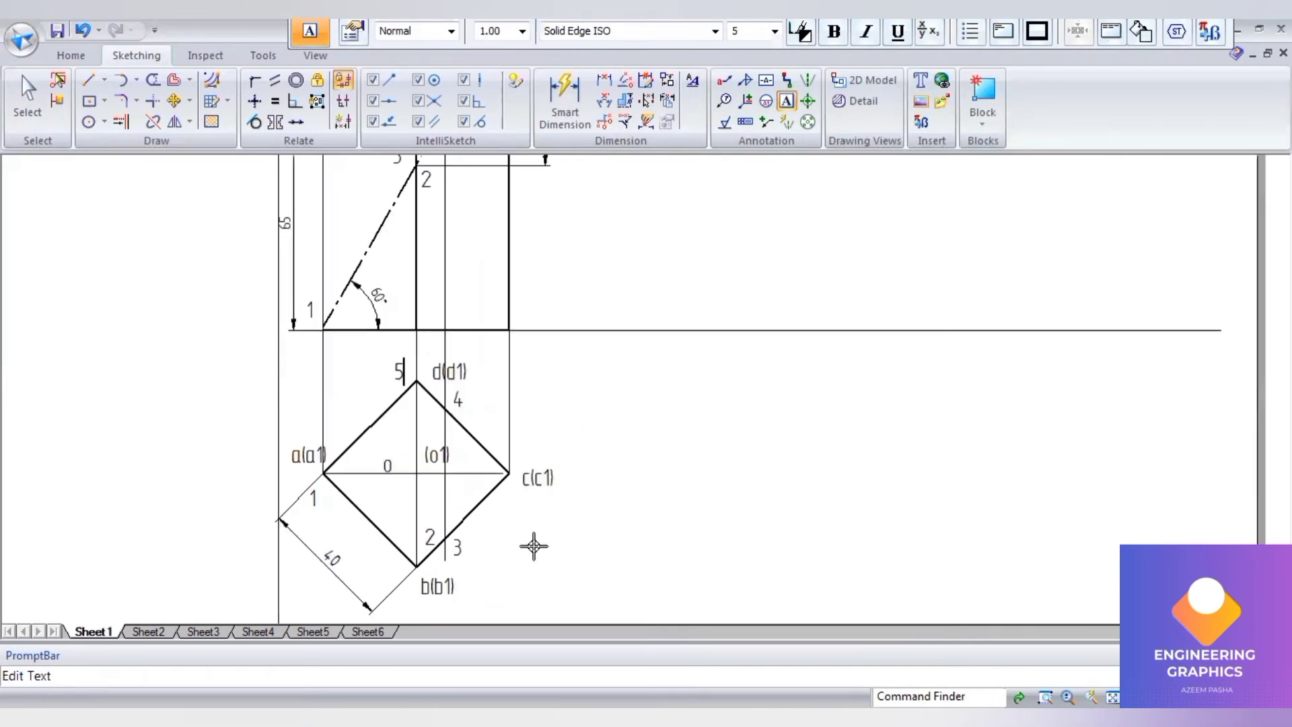
pyautogui.scroll(2, 463, 567)
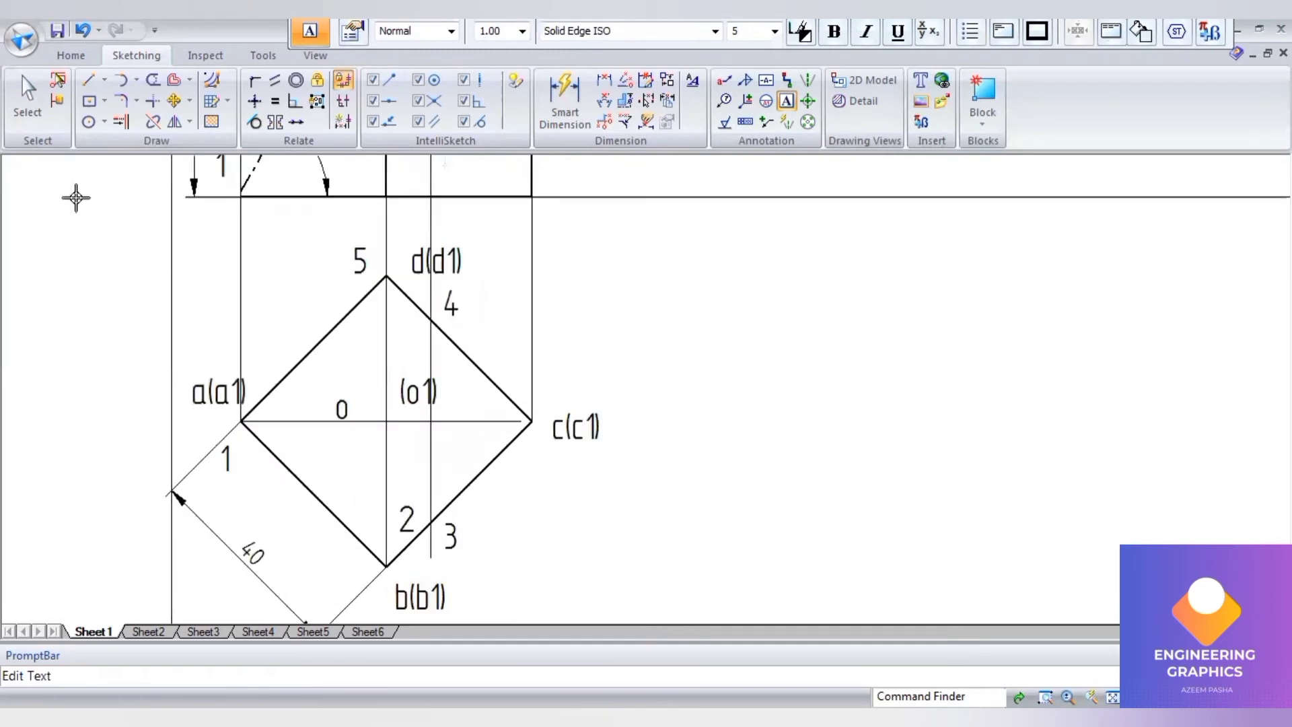
pyautogui.click(153, 121)
pyautogui.click(409, 542)
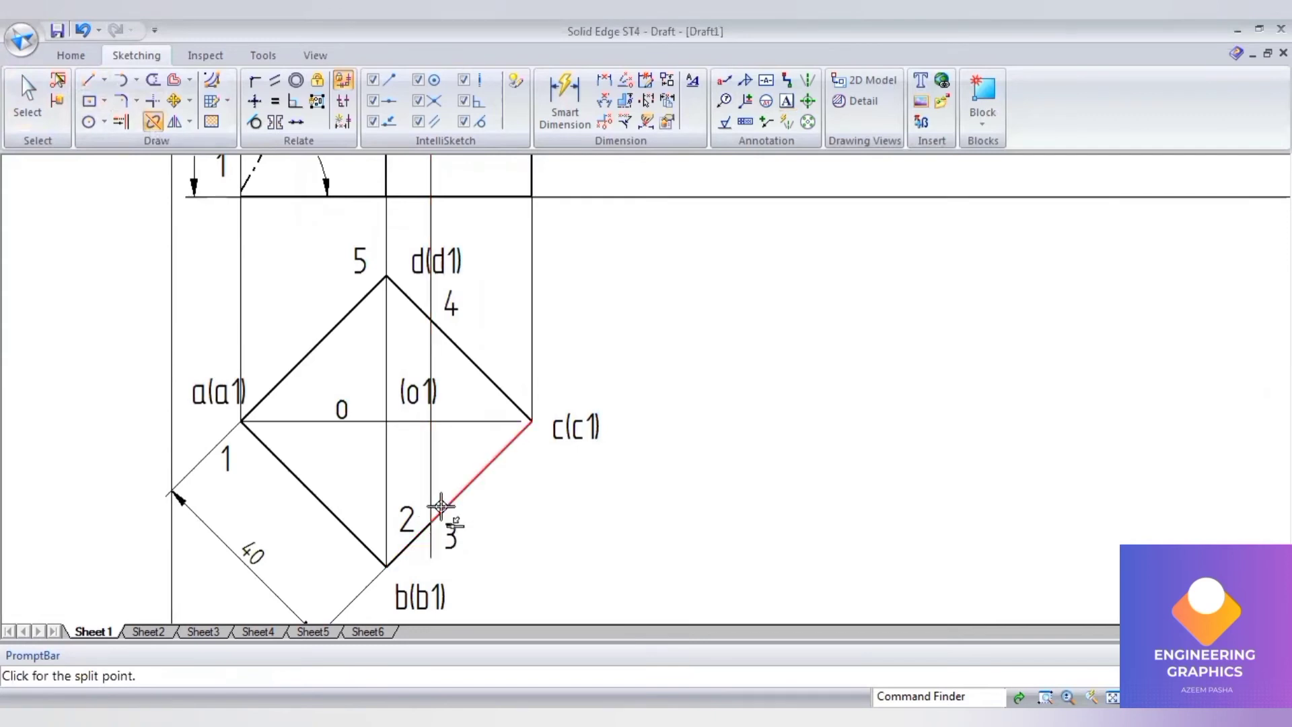
pyautogui.click(401, 550)
pyautogui.click(467, 608)
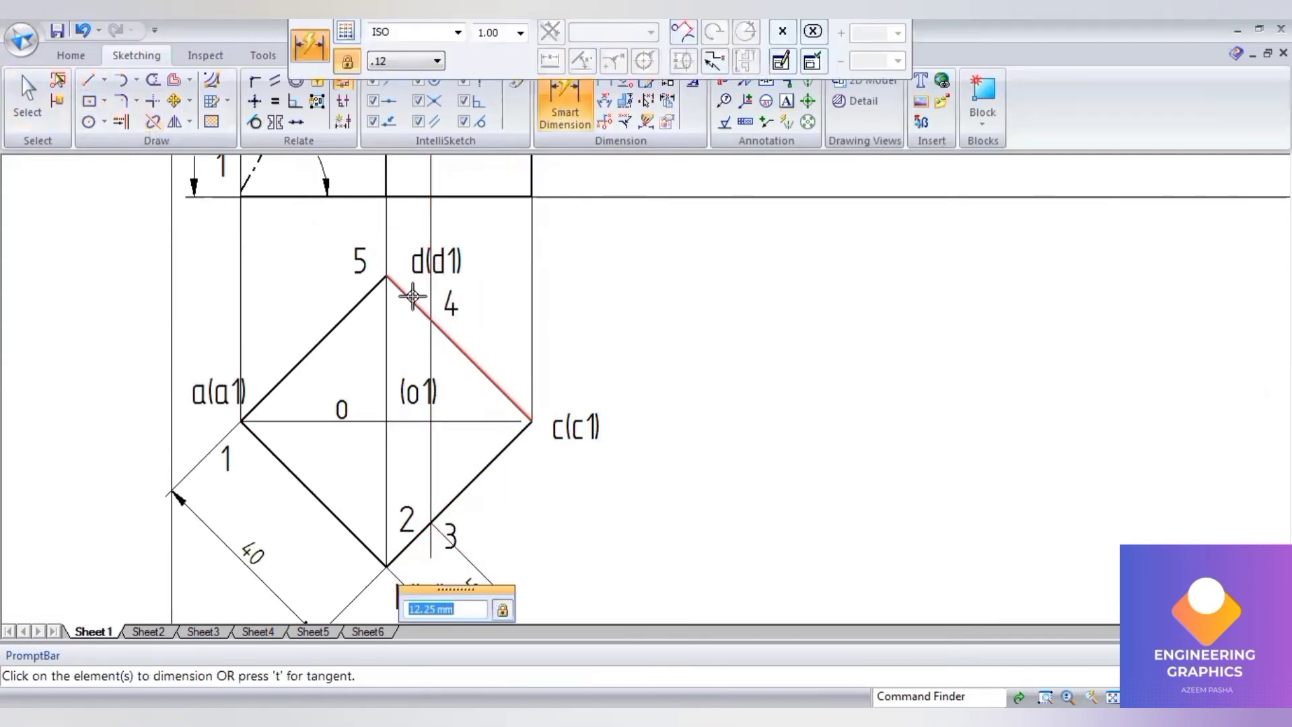
# - Split the top view's edge cd at point 4 and dimension the segment from corner d to point 4
pyautogui.click(148, 123)
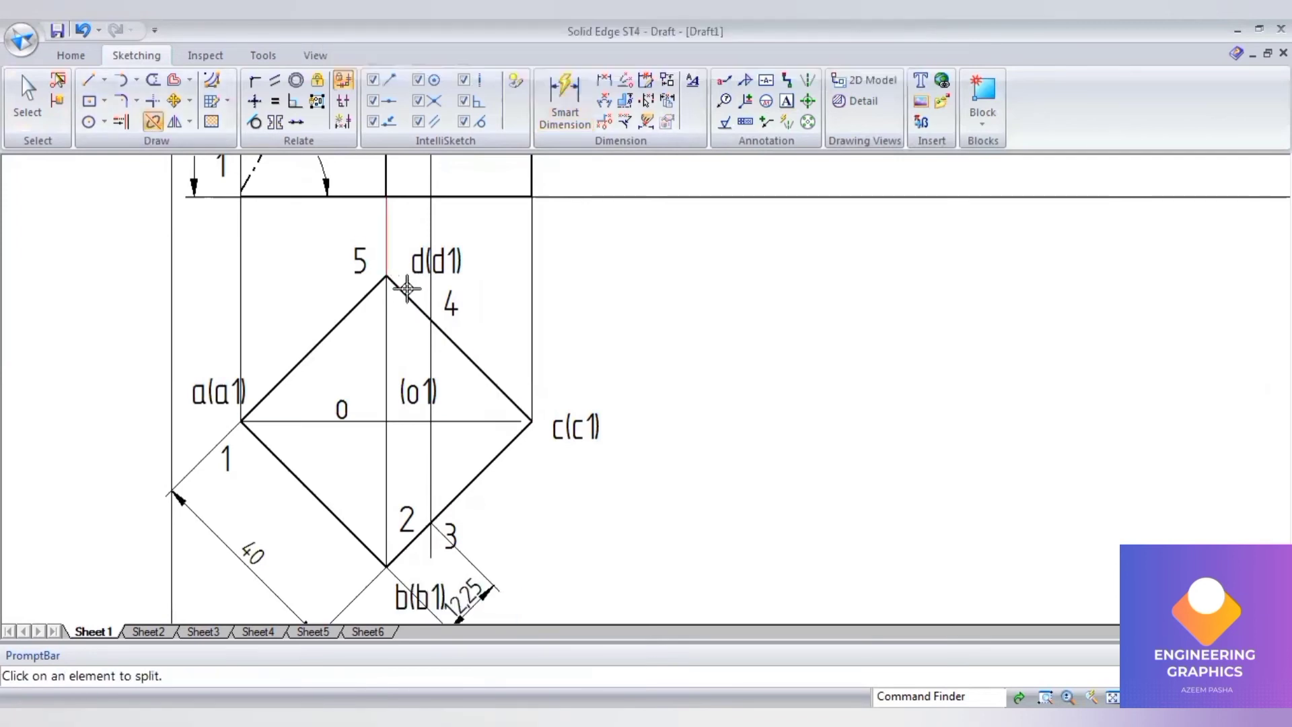
pyautogui.click(428, 317)
pyautogui.click(429, 324)
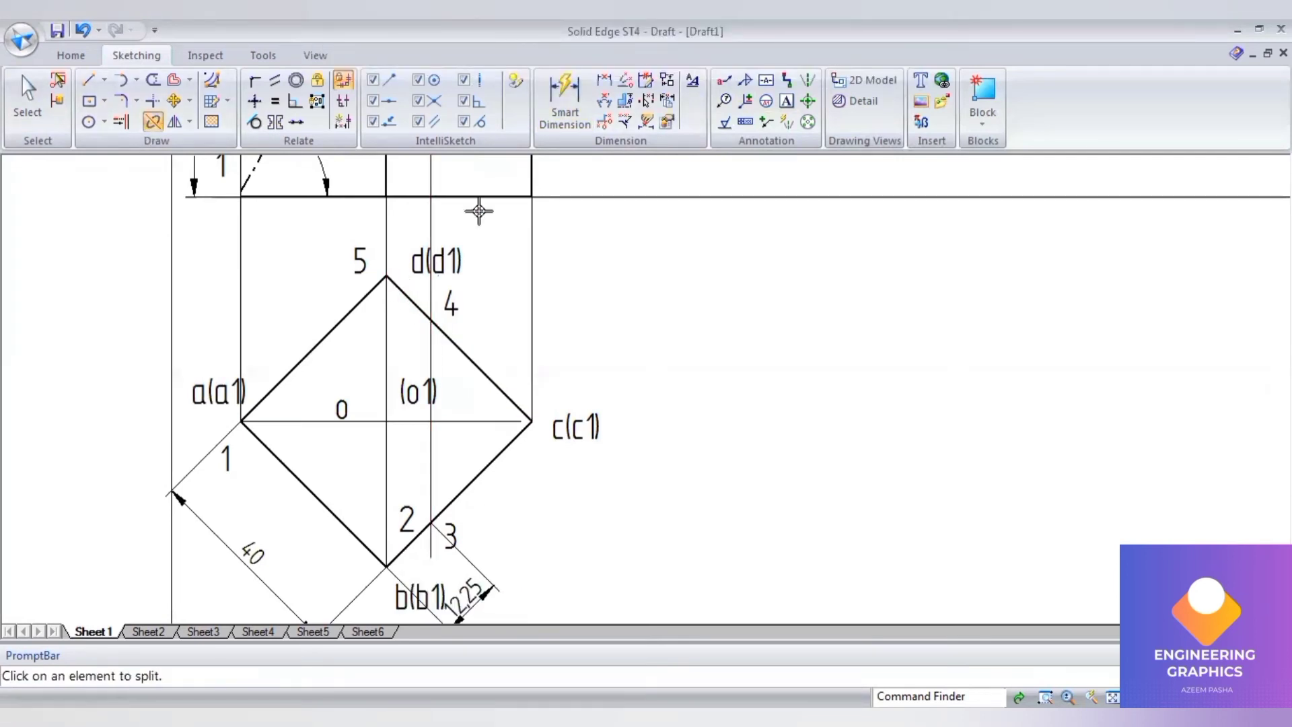
pyautogui.click(565, 101)
pyautogui.click(410, 304)
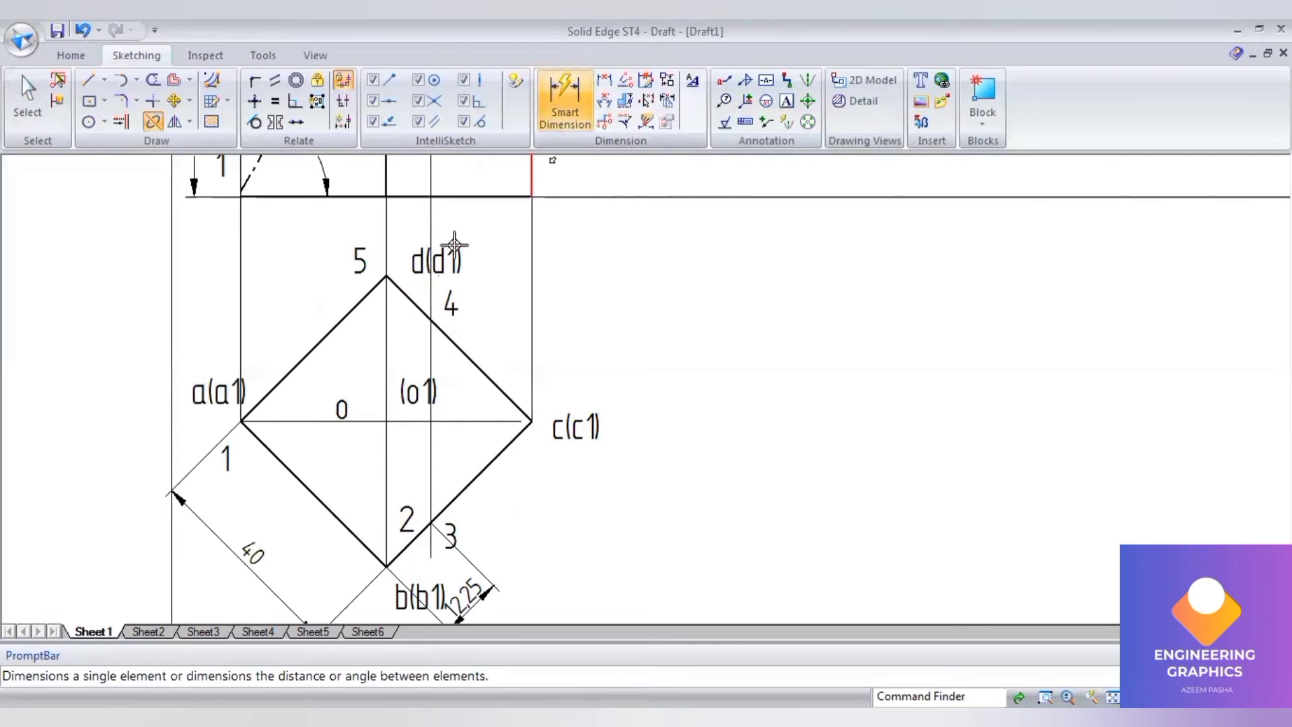
pyautogui.click(453, 244)
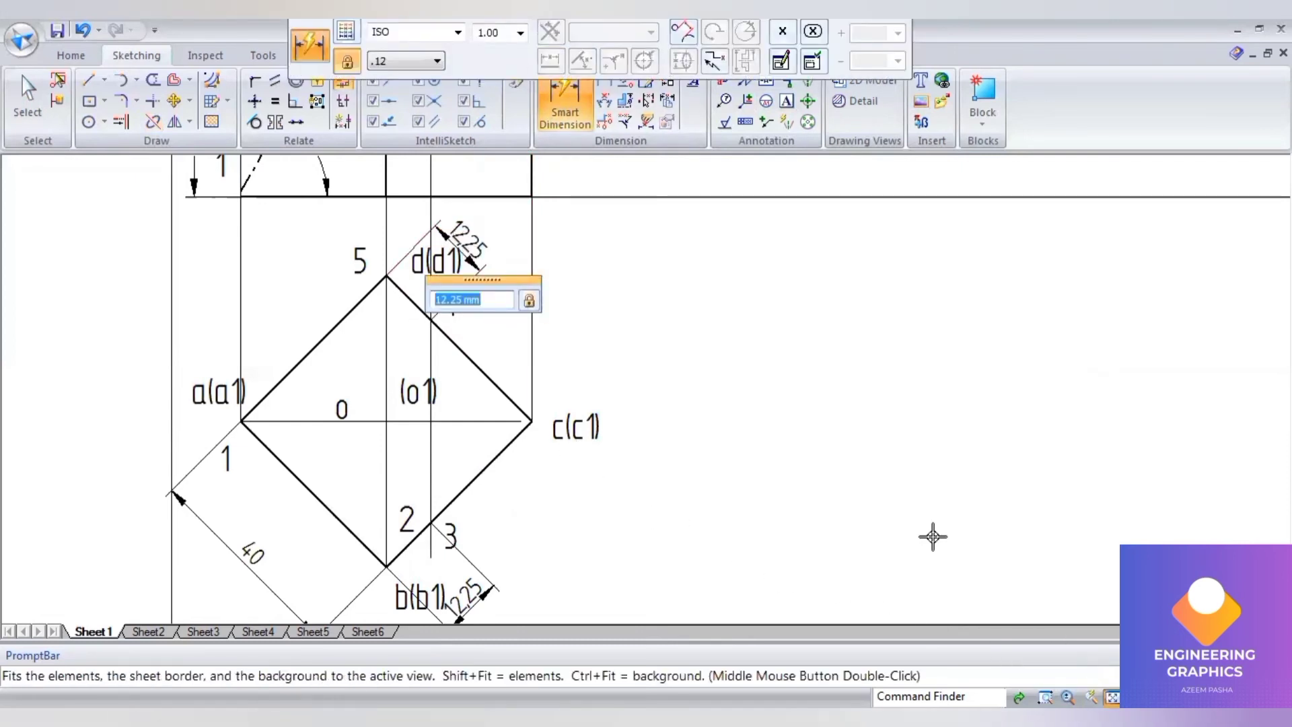
# - Draw a horizontal line about 210 mm long from the front view's upper corner on edge c, above the existing base line
pyautogui.hotkey('ctrl', 'f')
pyautogui.click(87, 79)
pyautogui.click(494, 34)
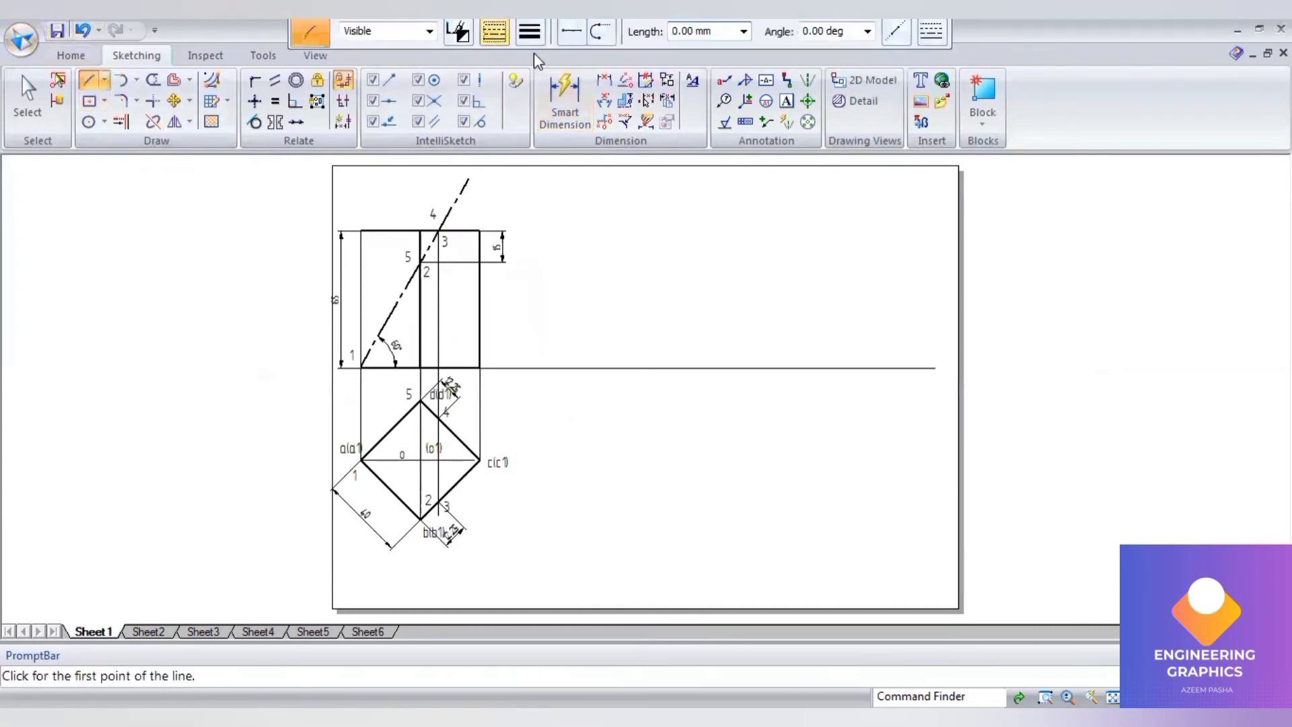
pyautogui.click(479, 230)
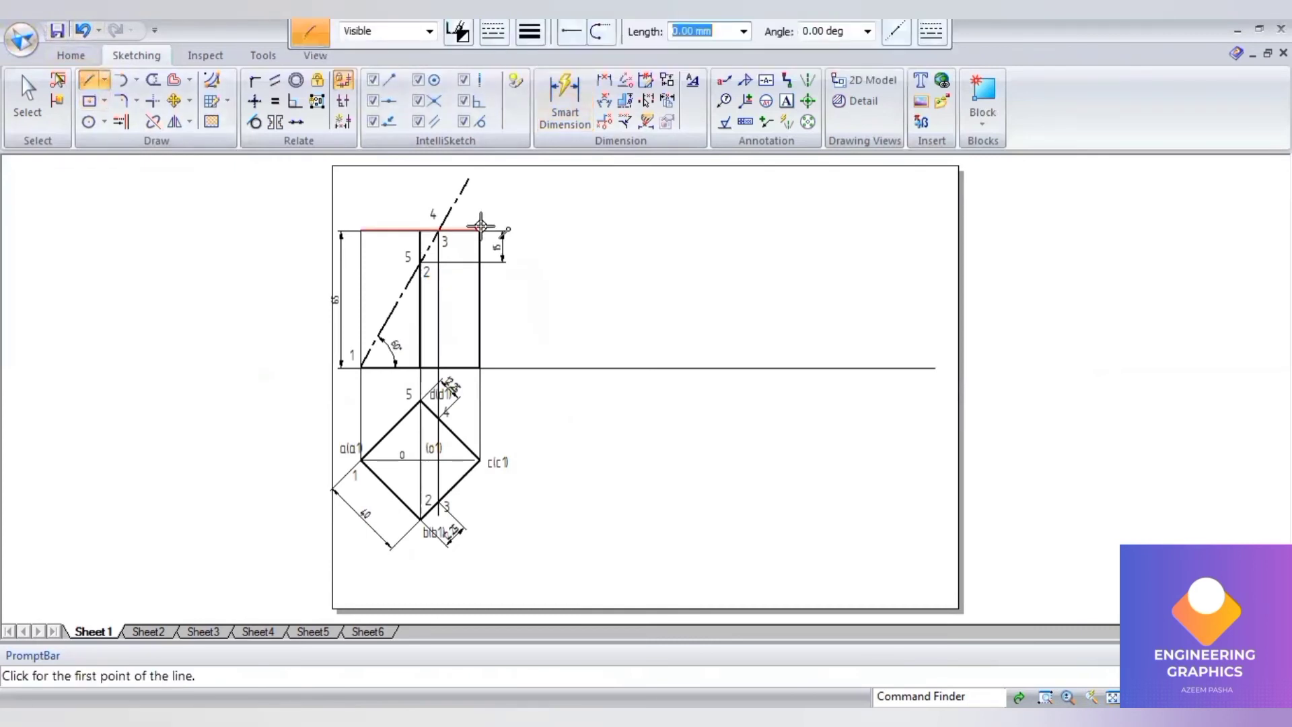
pyautogui.click(931, 226)
# - Draw a 65 mm vertical line between the two horizontal lines, a short distance beyond the front view
pyautogui.click(89, 80)
pyautogui.click(542, 230)
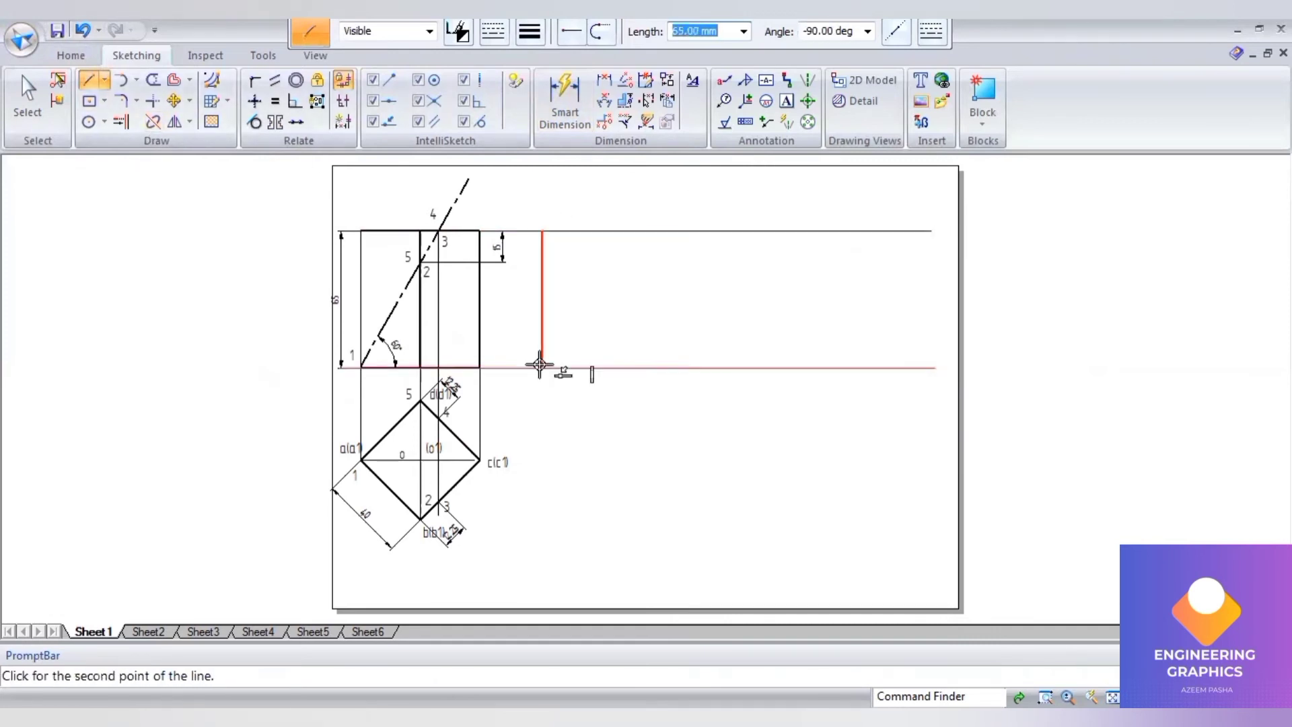
pyautogui.click(542, 368)
pyautogui.press('Escape')
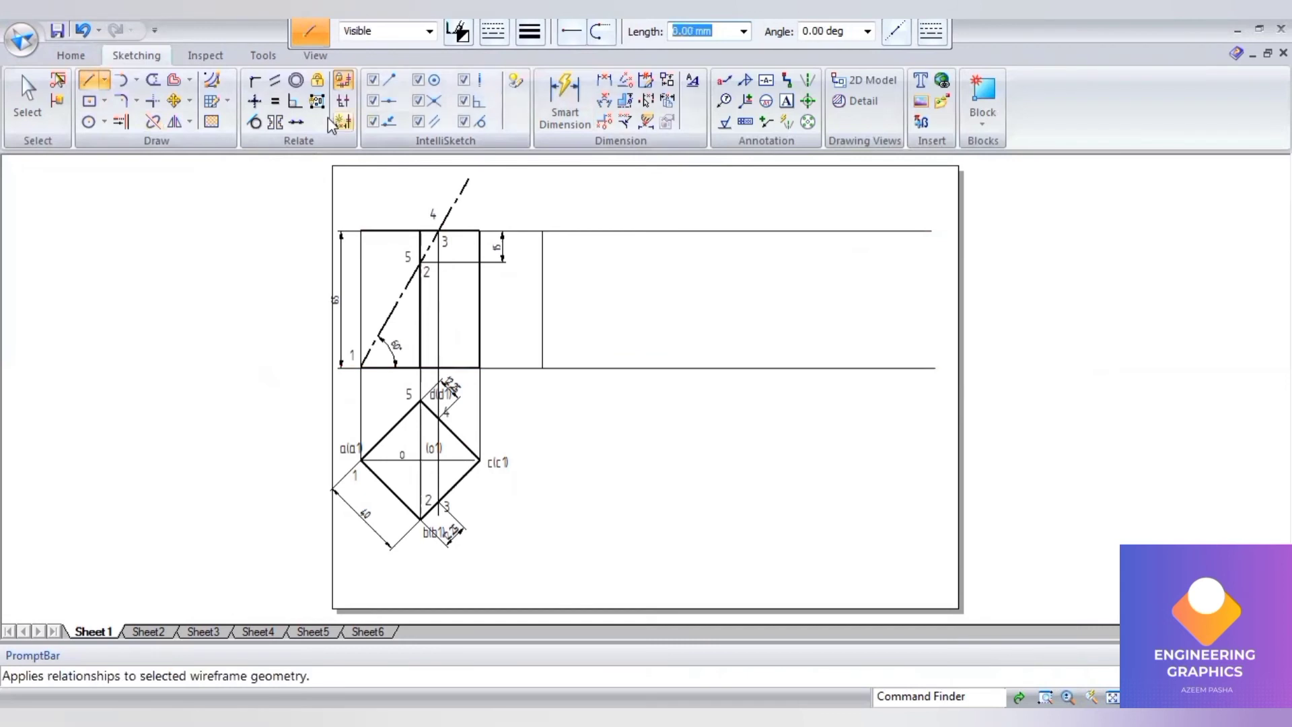
# - Offset the vertical line repeatedly at 40 mm to lay out four equal panels between the horizontal lines
pyautogui.click(178, 88)
pyautogui.scroll(1, 411, 428)
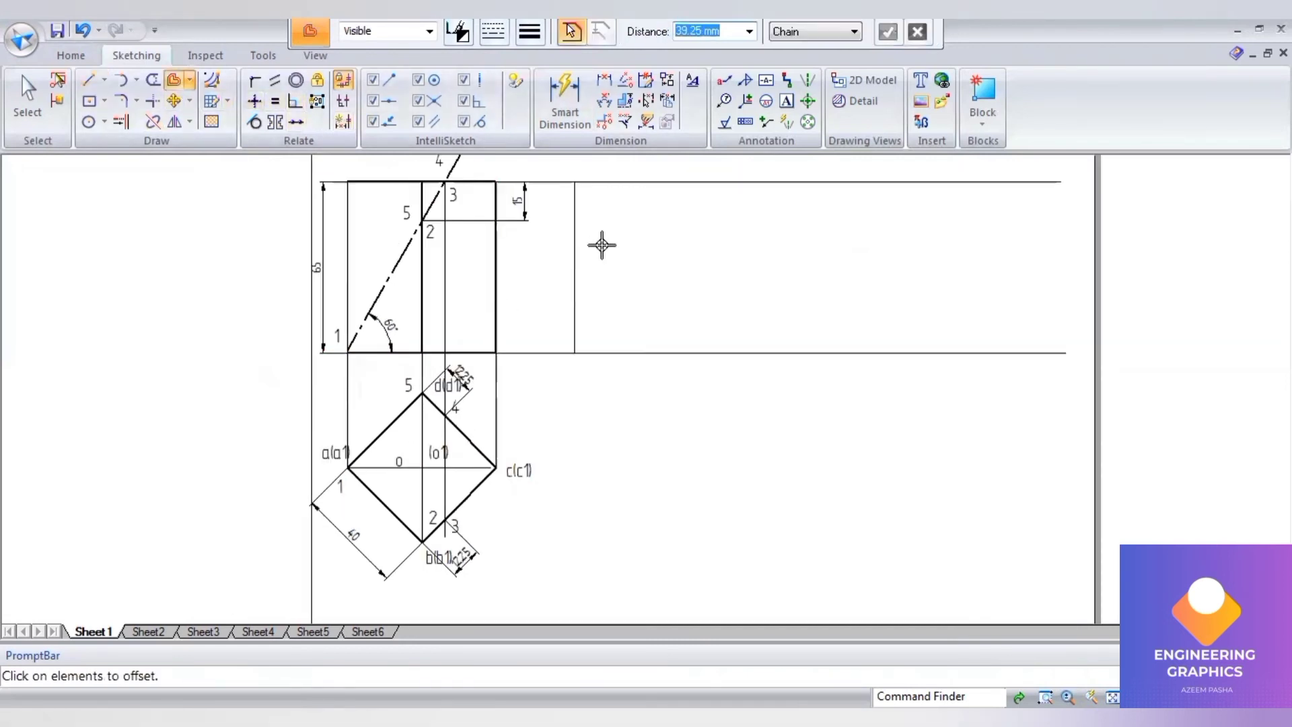
pyautogui.click(574, 259)
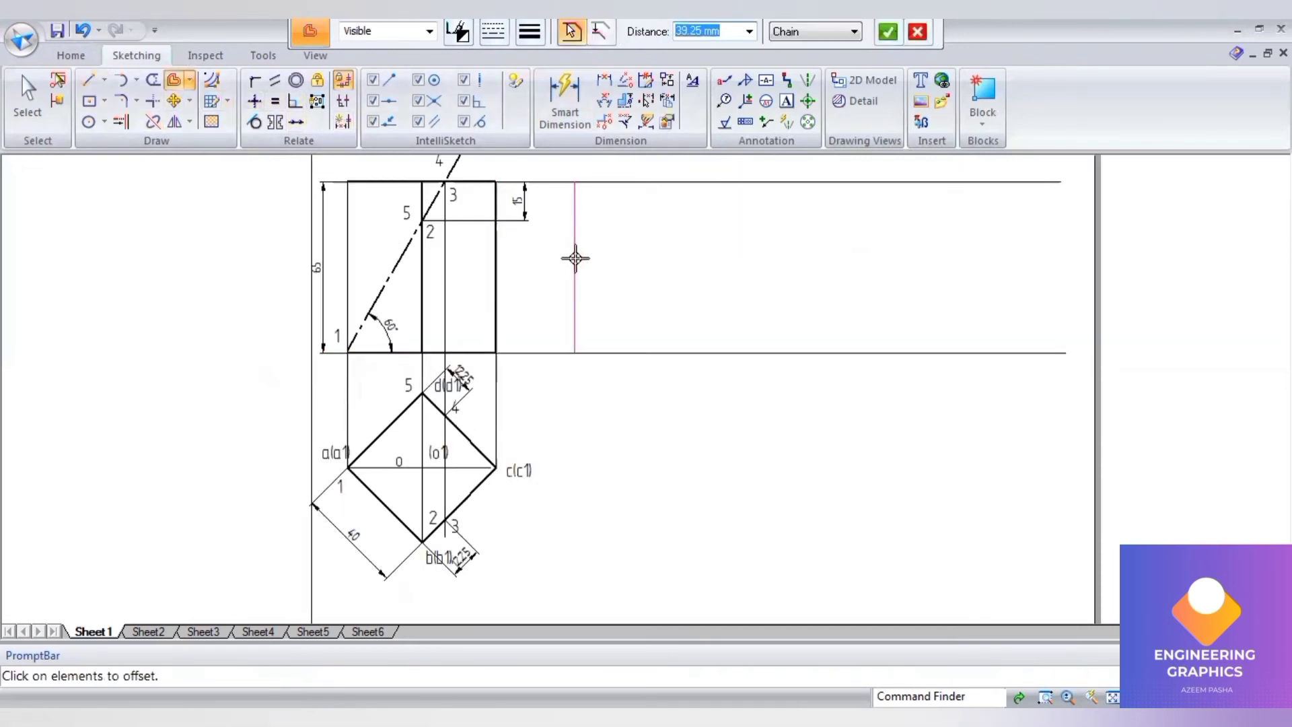
pyautogui.write('40')
pyautogui.press('Return')
pyautogui.click(920, 357)
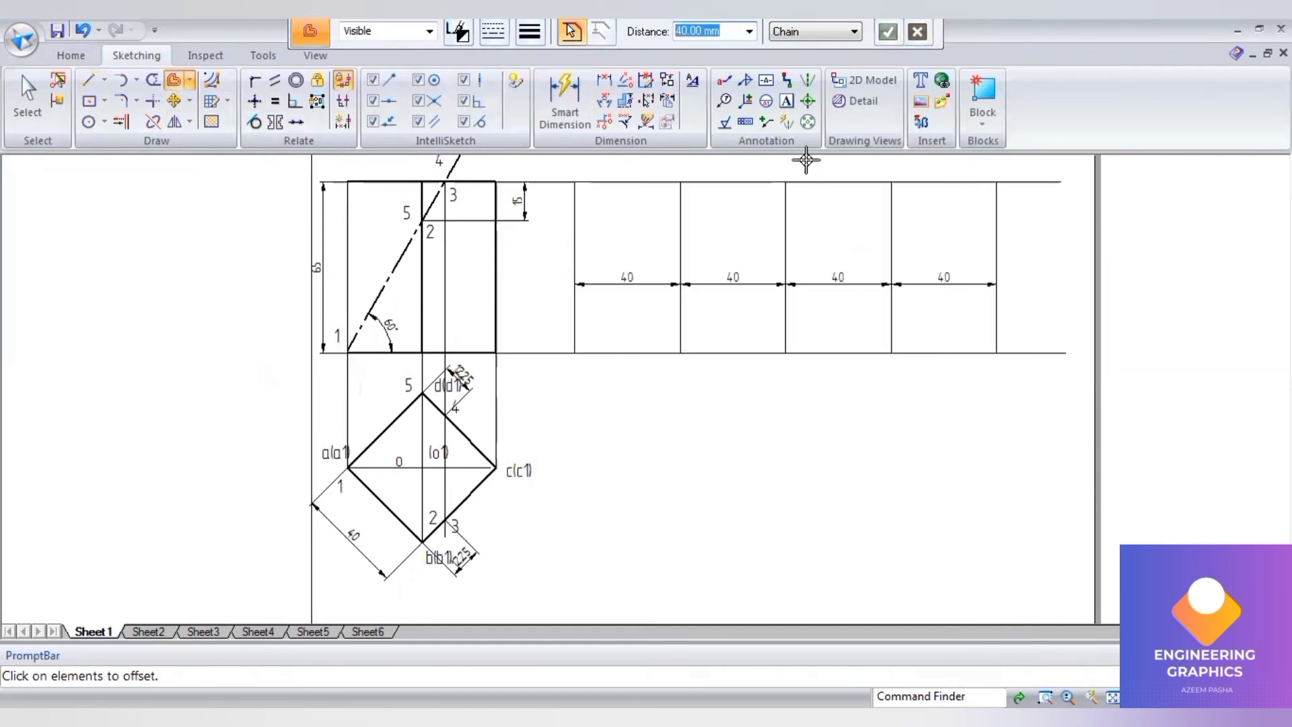
# - Label the feet of the development's vertical lines A, B, C, D, A and mark point 1 at the first one
pyautogui.click(785, 105)
pyautogui.click(573, 363)
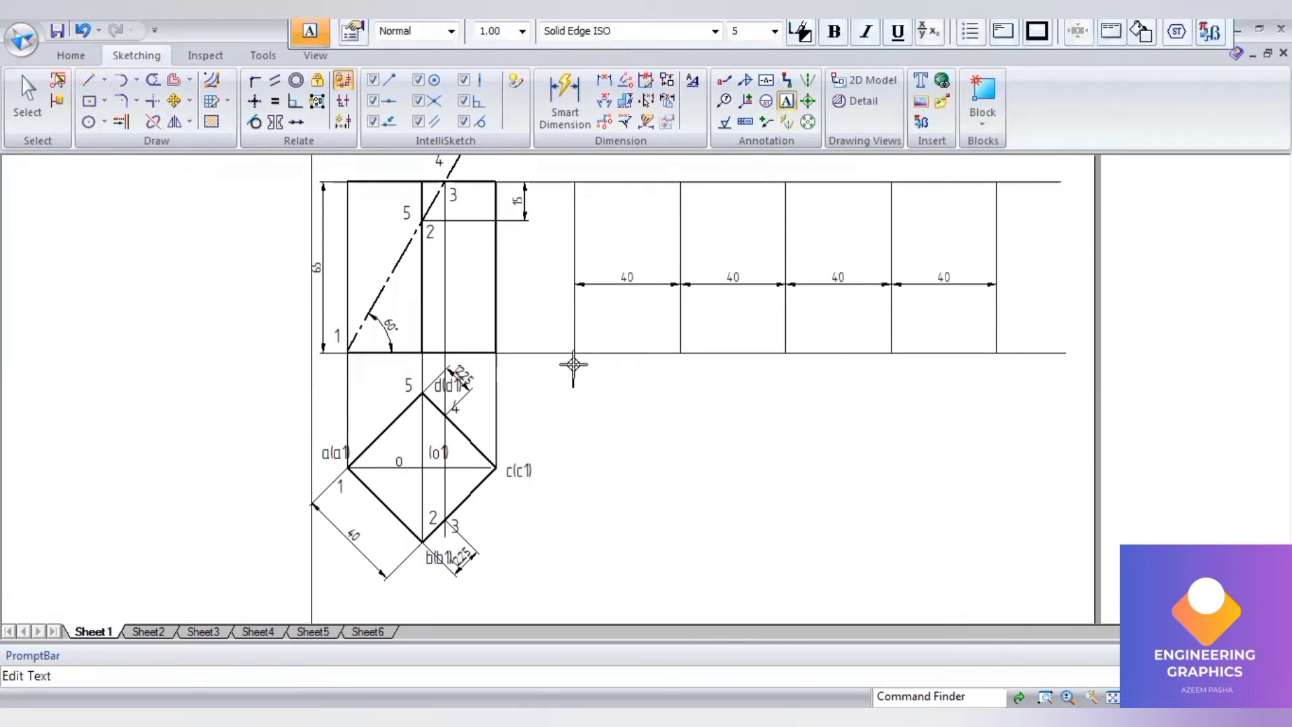
pyautogui.write('A')
pyautogui.click(675, 359)
pyautogui.write('B')
pyautogui.click(791, 362)
pyautogui.click(893, 364)
pyautogui.write('D')
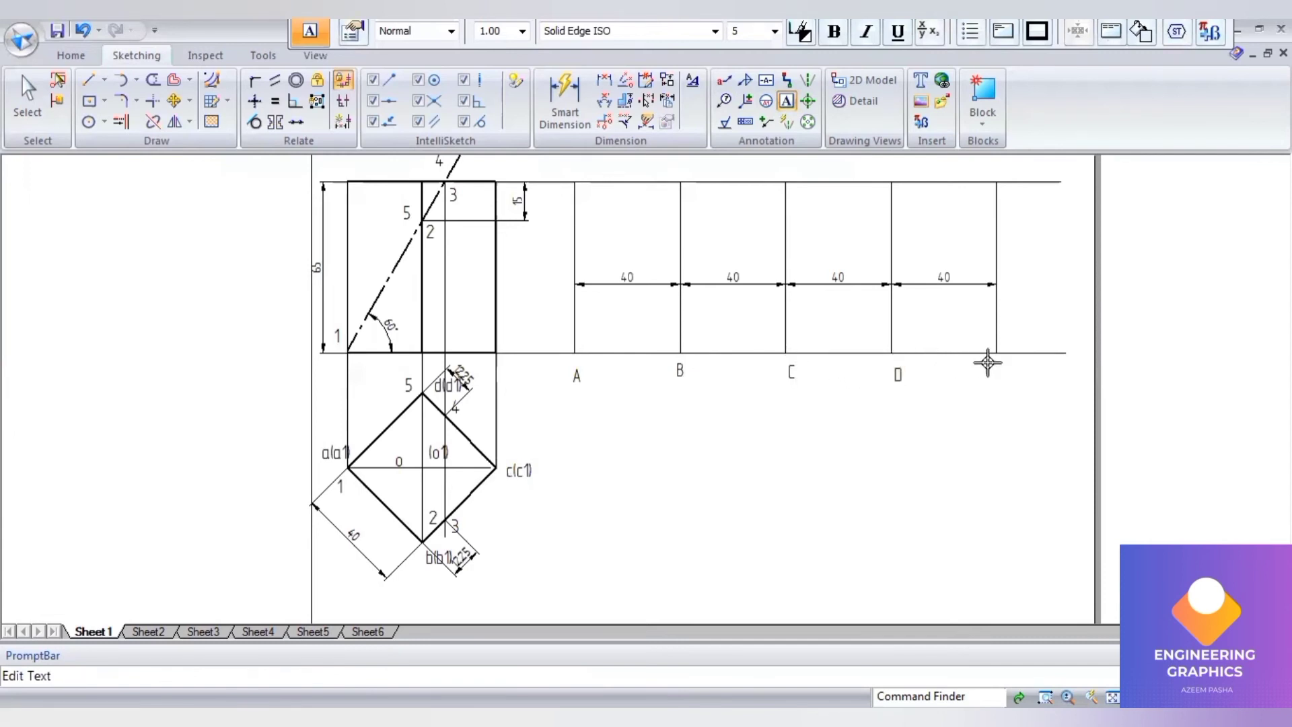
pyautogui.click(993, 361)
pyautogui.write('A')
pyautogui.click(559, 325)
pyautogui.write('1')
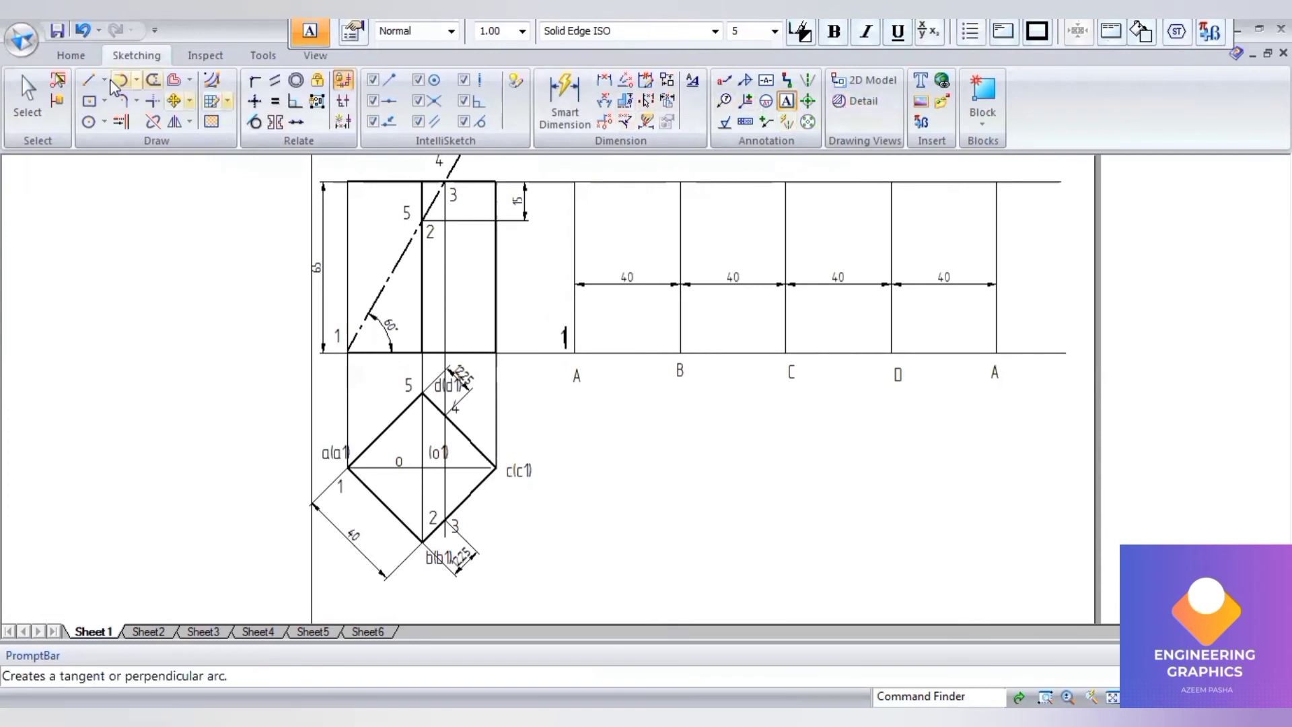
# - Draw a thin 0.13 mm wide horizontal projector from point 2 in the front view across to the development's vertical line D
pyautogui.click(88, 80)
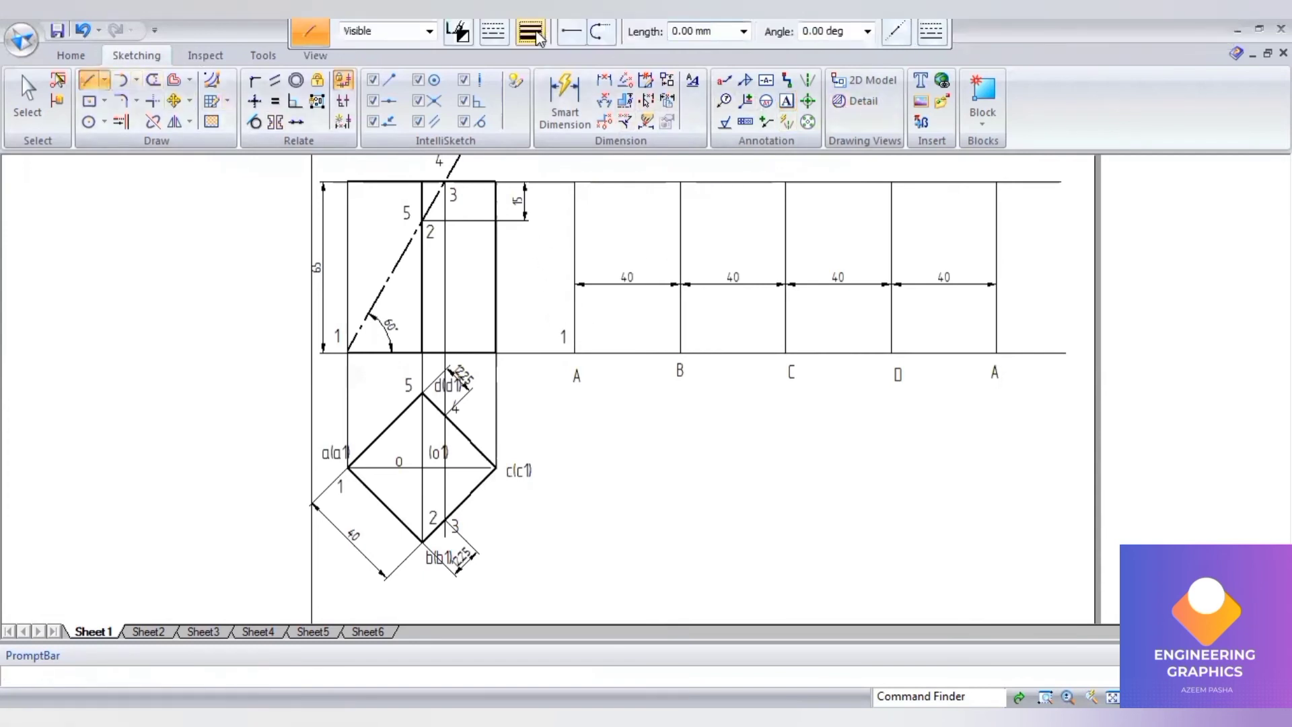
pyautogui.click(530, 31)
pyautogui.click(552, 58)
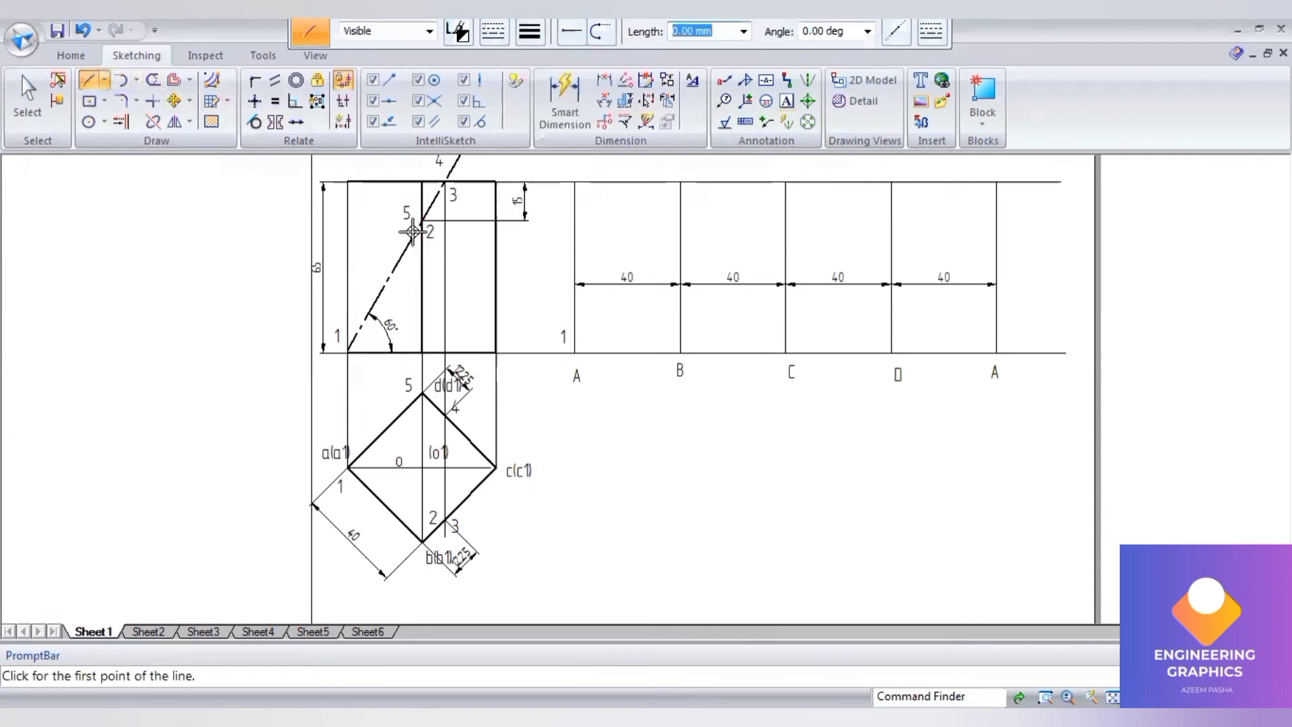
pyautogui.click(420, 221)
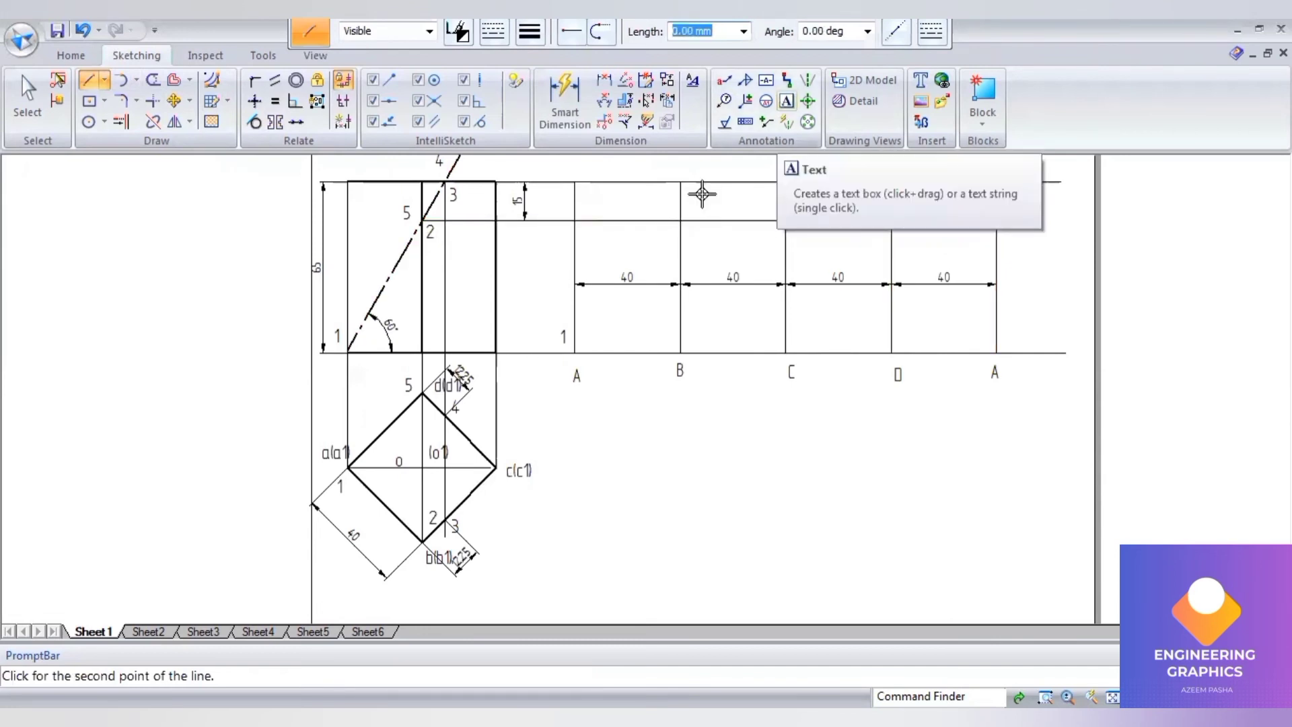
# - Label point 2 where the projector crosses vertical line B and point 5 where it meets vertical line D
pyautogui.click(787, 101)
pyautogui.click(692, 204)
pyautogui.write('2')
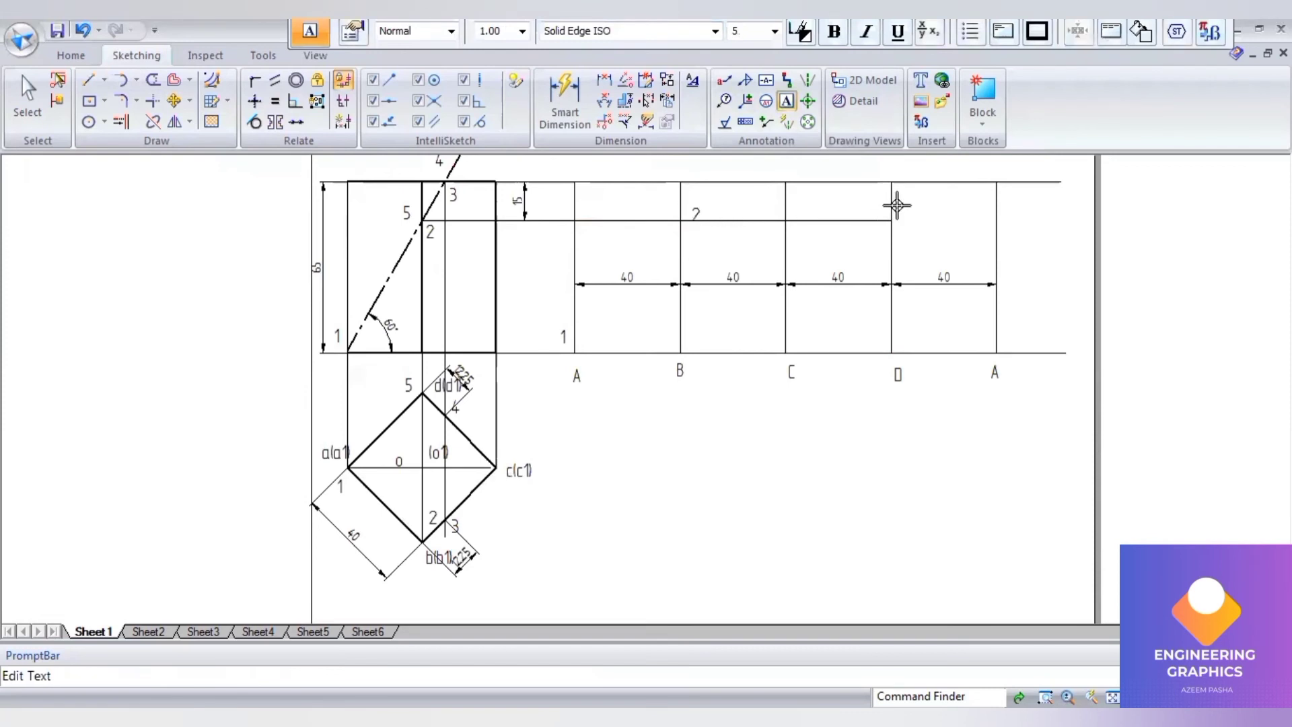
pyautogui.click(901, 215)
pyautogui.write('5')
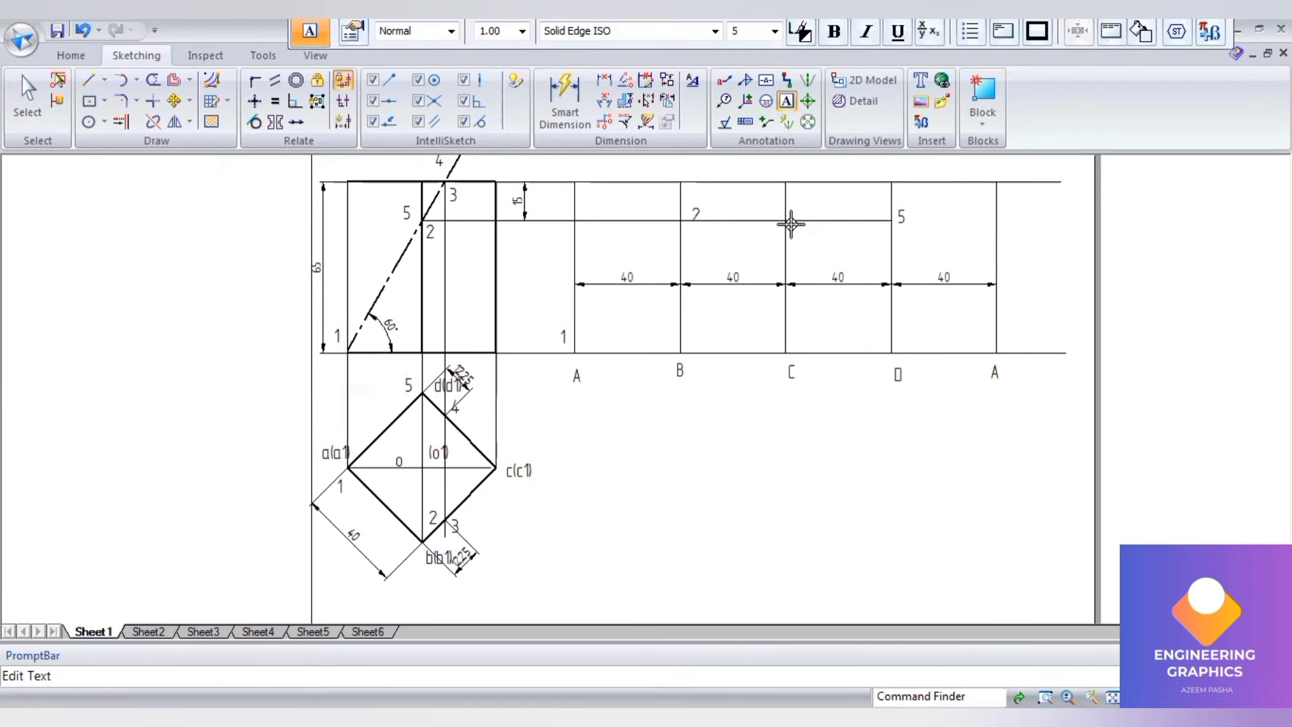
# - Draw a short arc of 12.25 mm radius centred at the upper end of line B, crossing the upper horizontal line towards C
pyautogui.scroll(3, 464, 541)
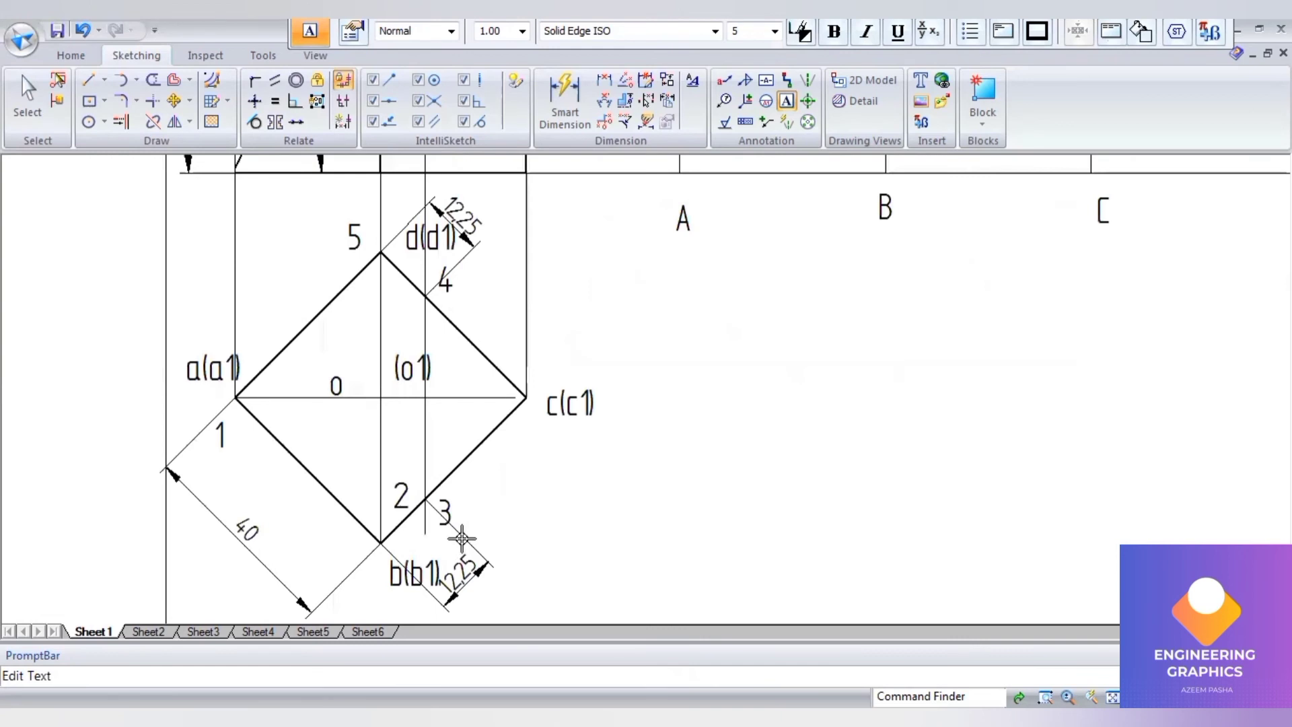
pyautogui.scroll(-4, 461, 539)
pyautogui.scroll(1, 589, 222)
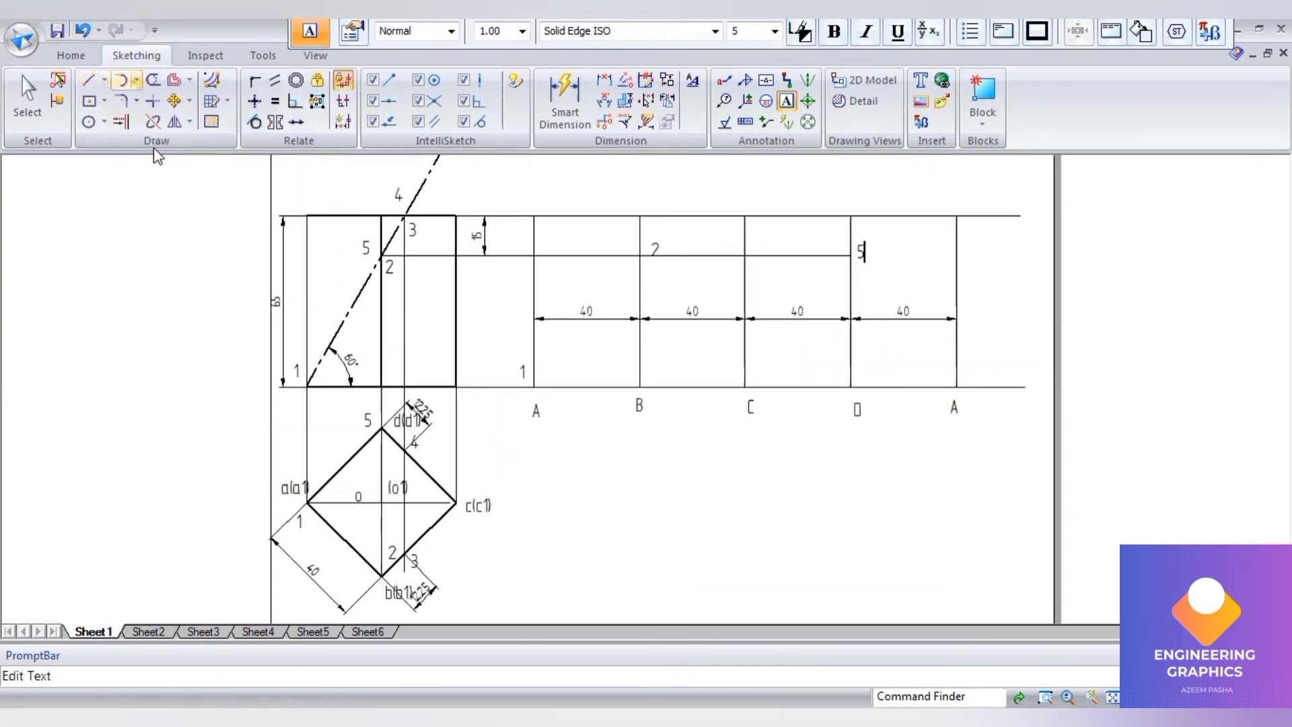
pyautogui.click(639, 213)
pyautogui.write('12.25')
pyautogui.press('Tab')
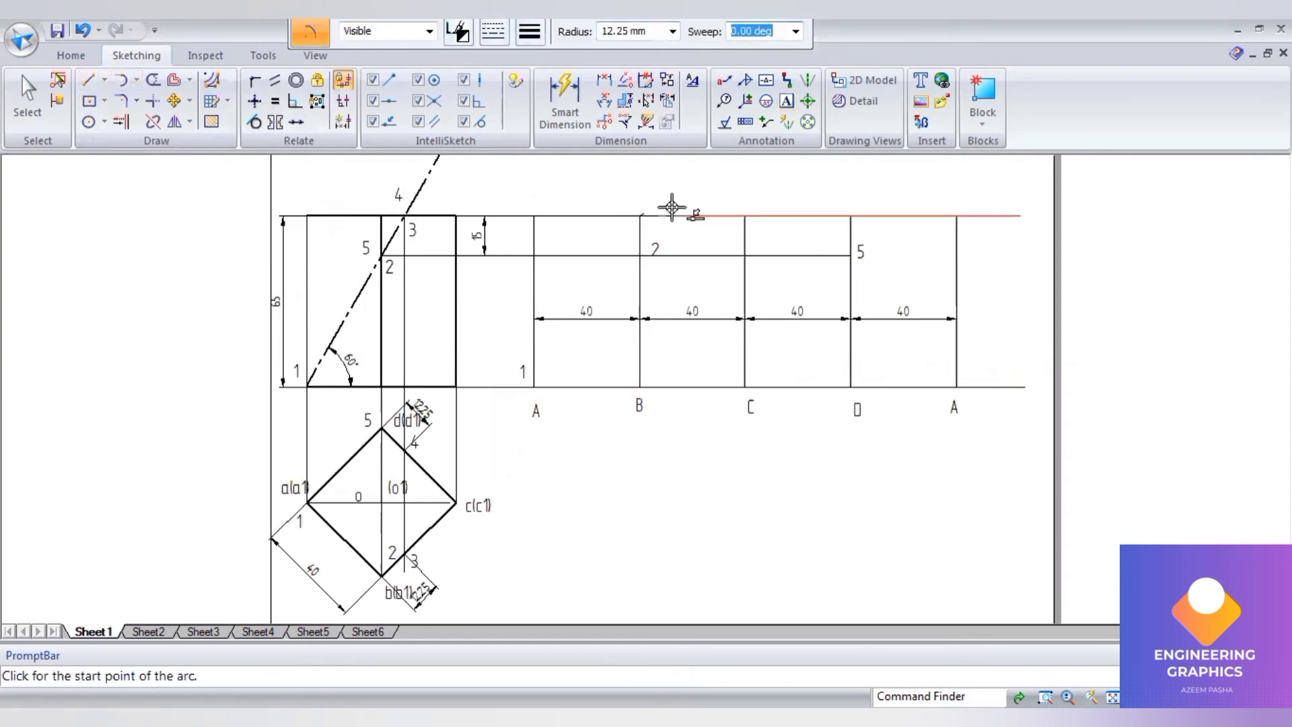
pyautogui.click(672, 199)
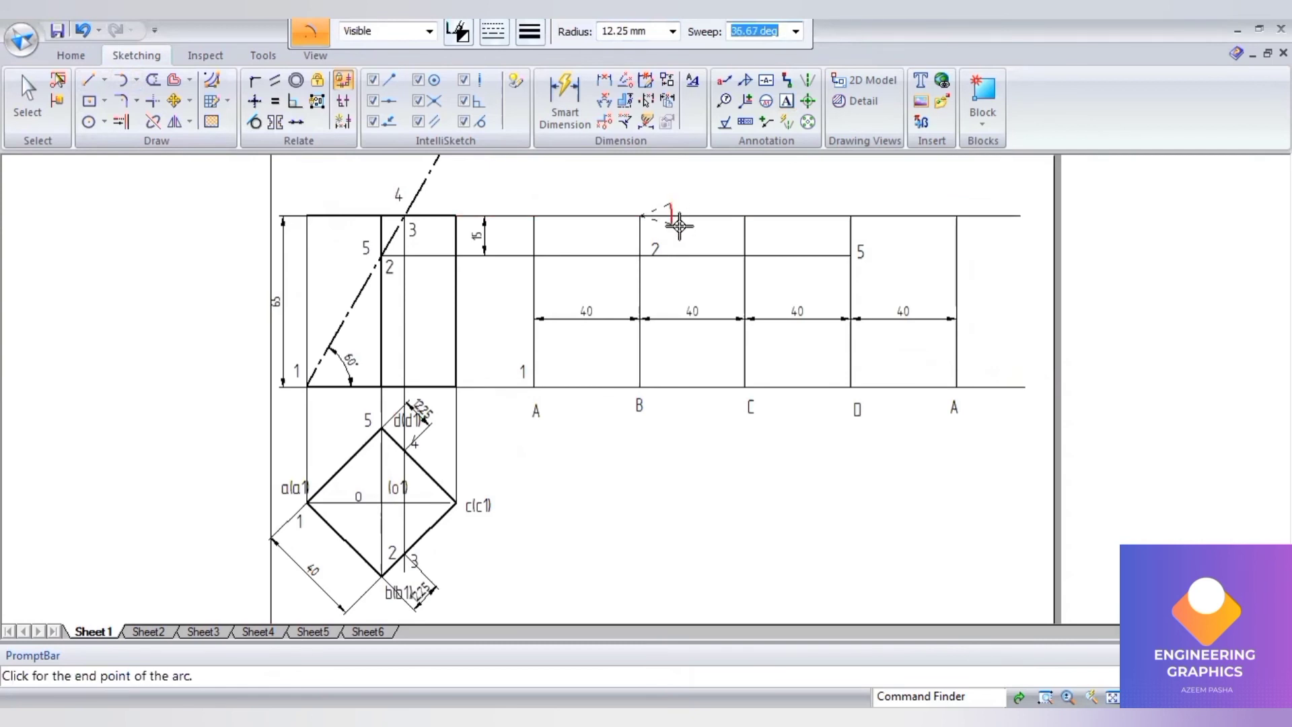
pyautogui.click(680, 245)
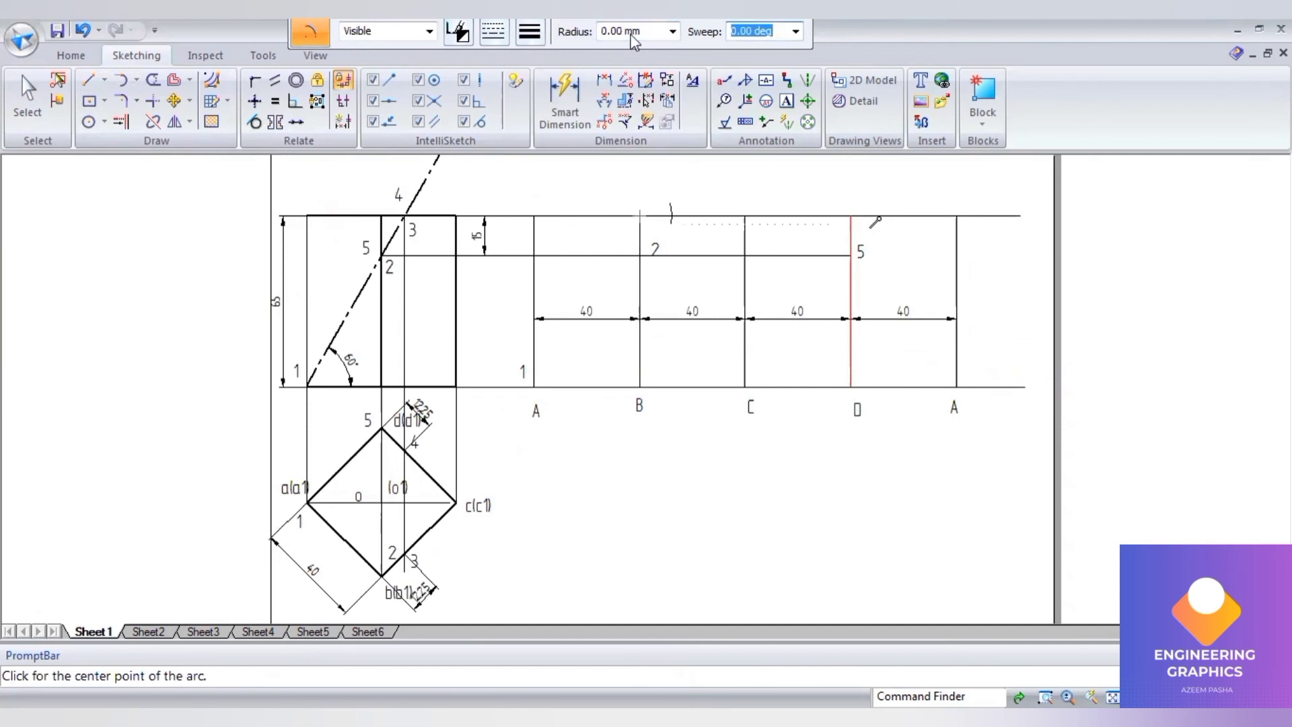
# - Draw a short arc of 12.25 mm radius centred at the upper end of line D, crossing the upper horizontal line towards C
pyautogui.click(851, 215)
pyautogui.write('12.25')
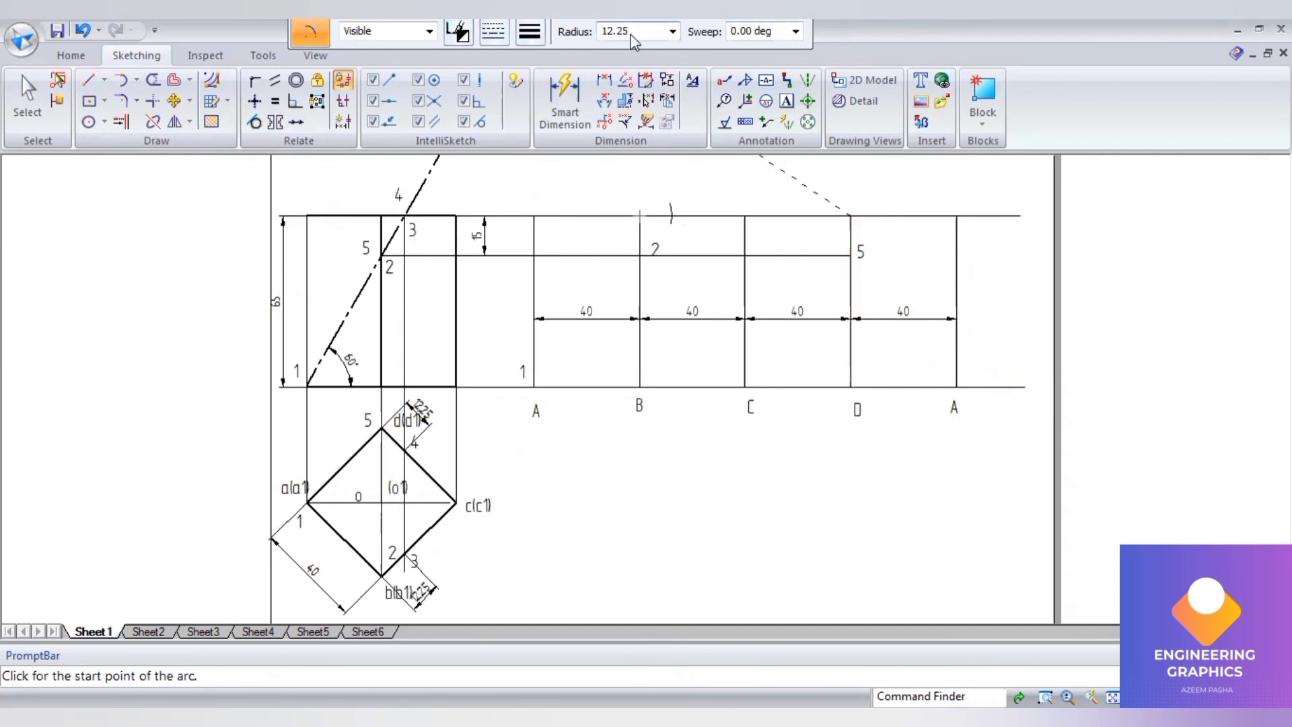
pyautogui.press('Tab')
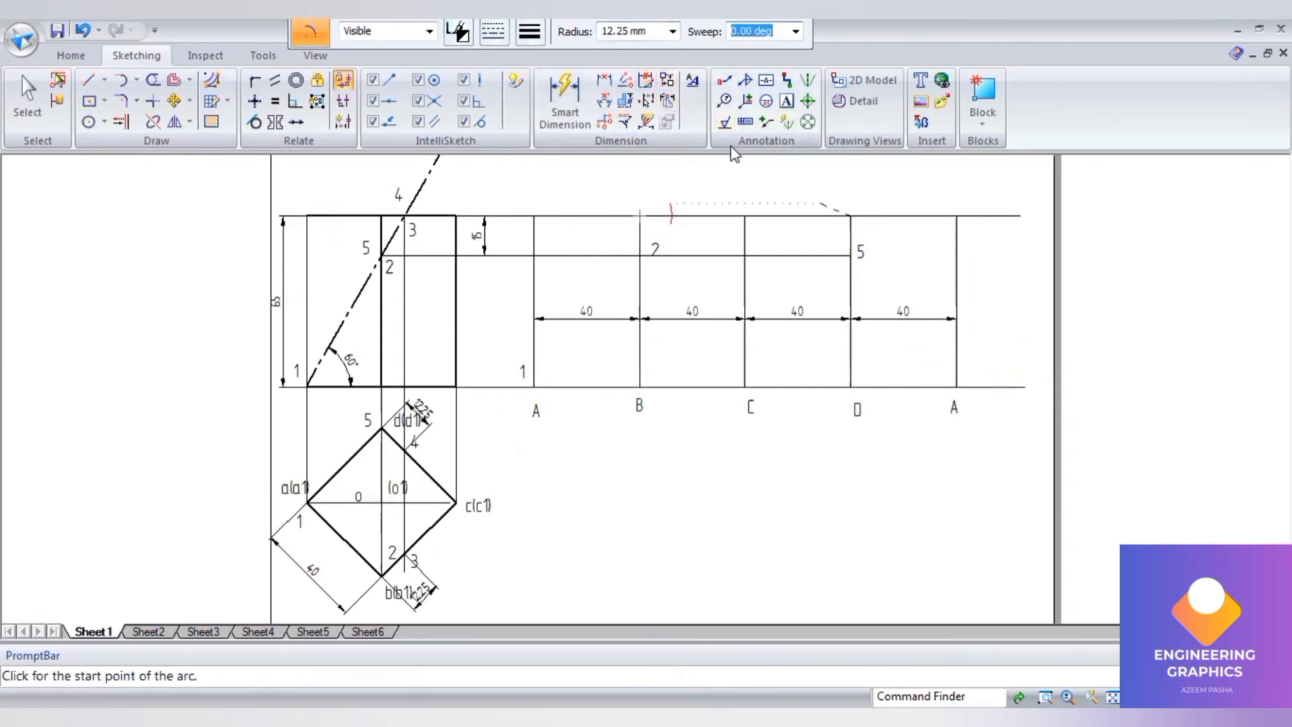
pyautogui.click(781, 191)
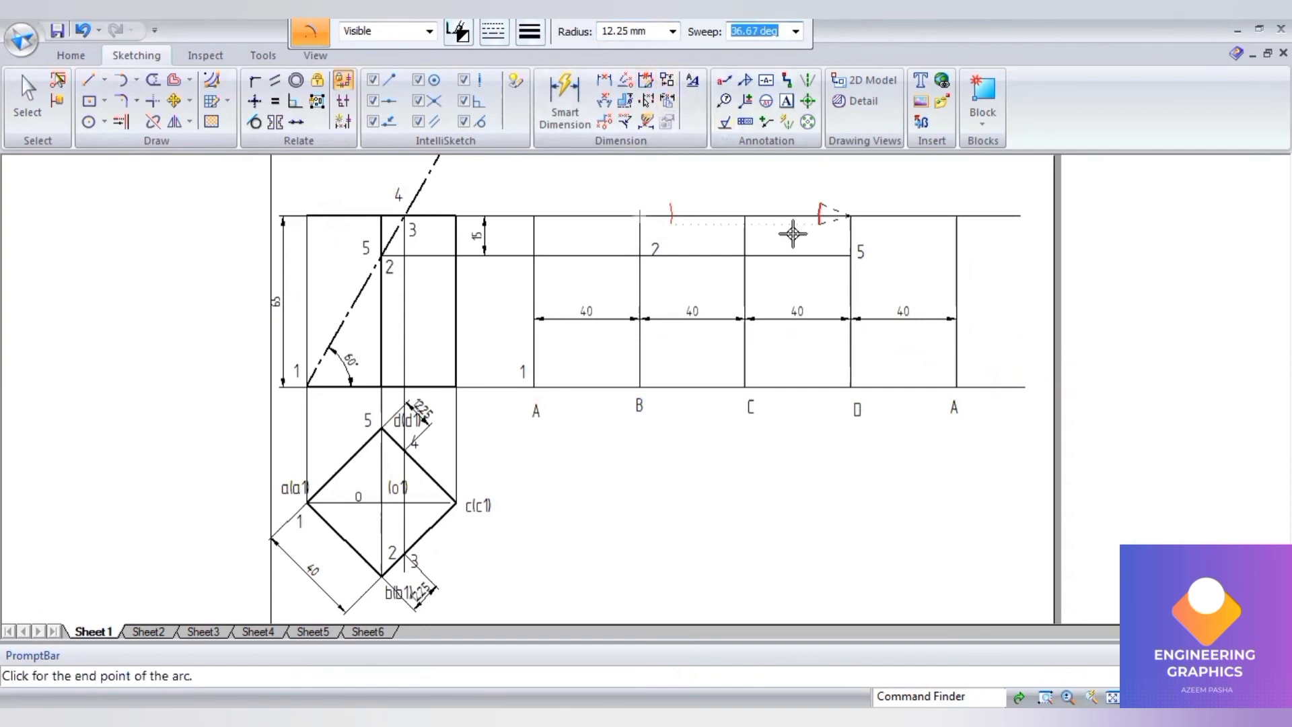
# - Label the arc mark beside line B as 3 and the arc mark beside line D as 5
pyautogui.click(784, 108)
pyautogui.click(679, 184)
pyautogui.write('3')
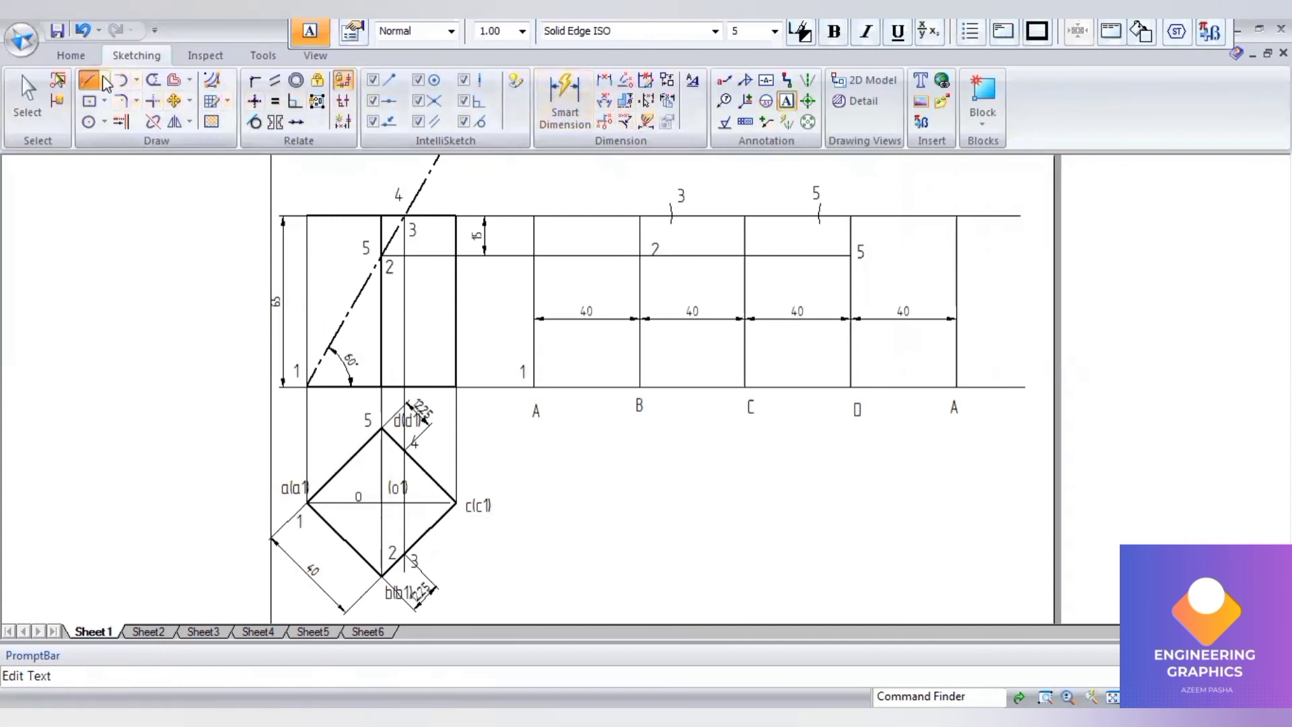
# - Draw the development's outline with a 0.50 mm line width from point 1 through point 2 to point 3 on the upper line
pyautogui.click(529, 33)
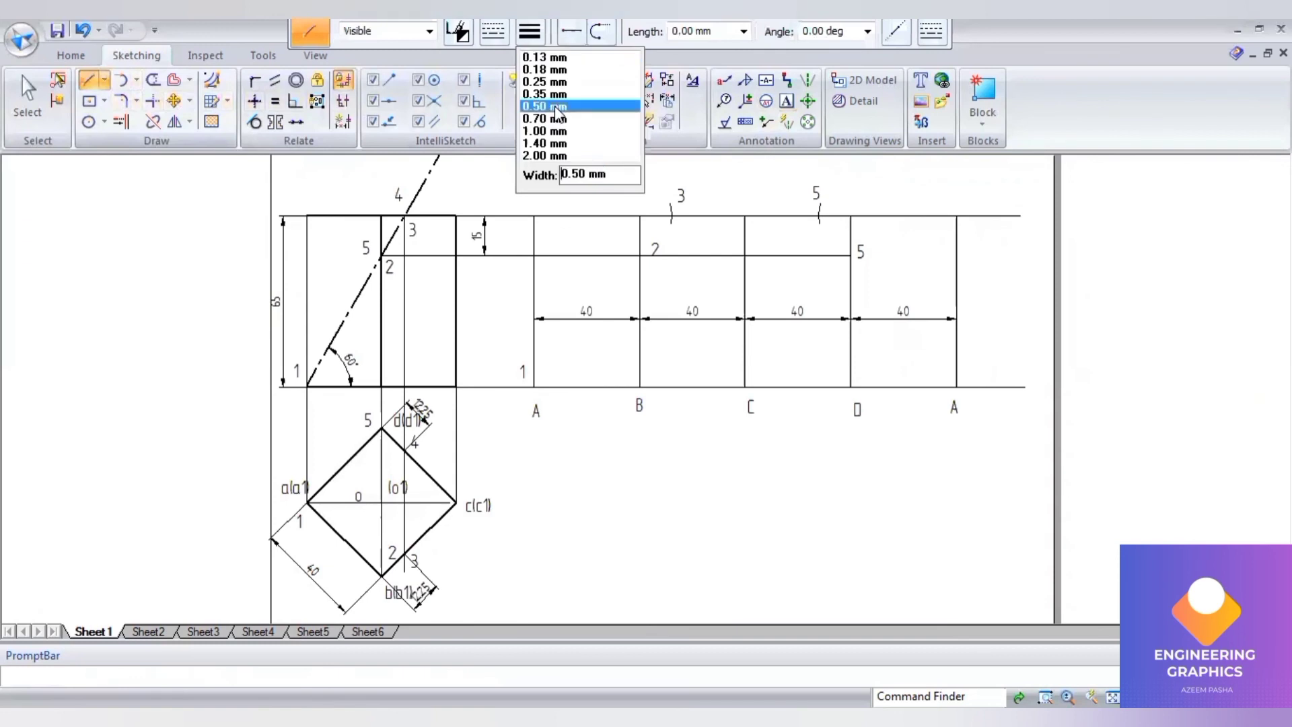
pyautogui.click(559, 105)
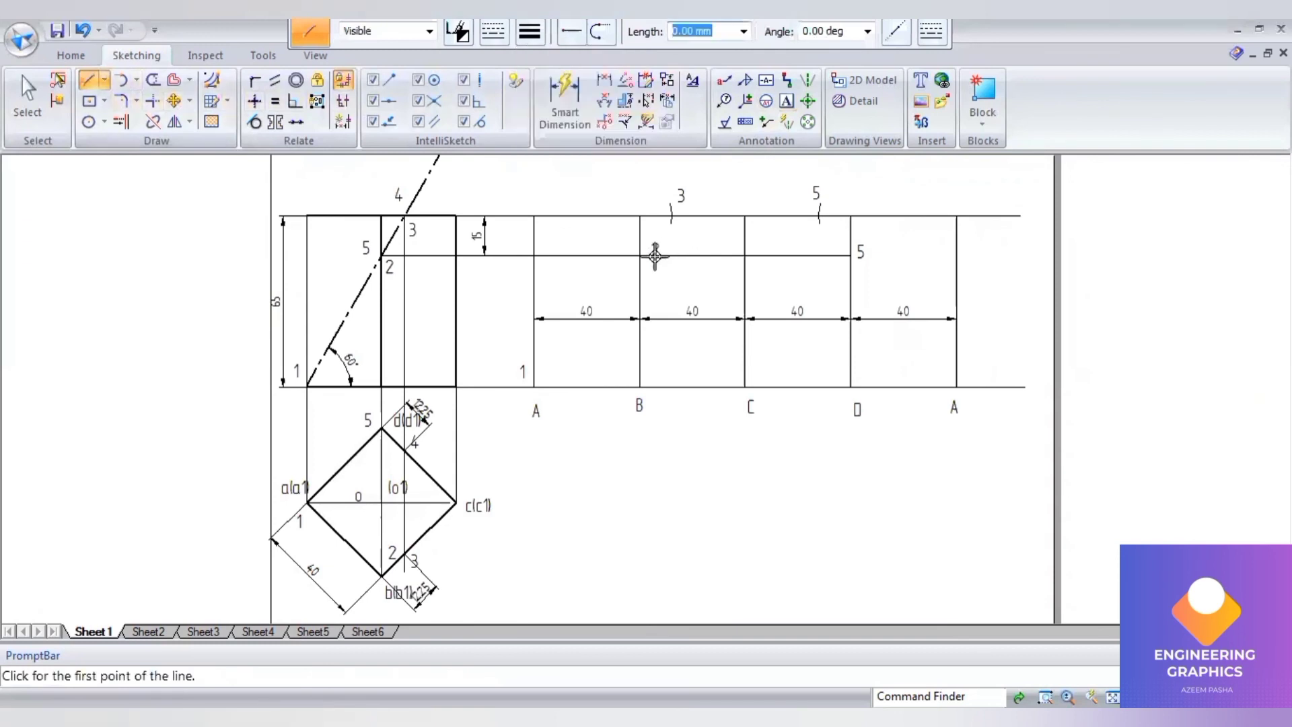
pyautogui.click(535, 386)
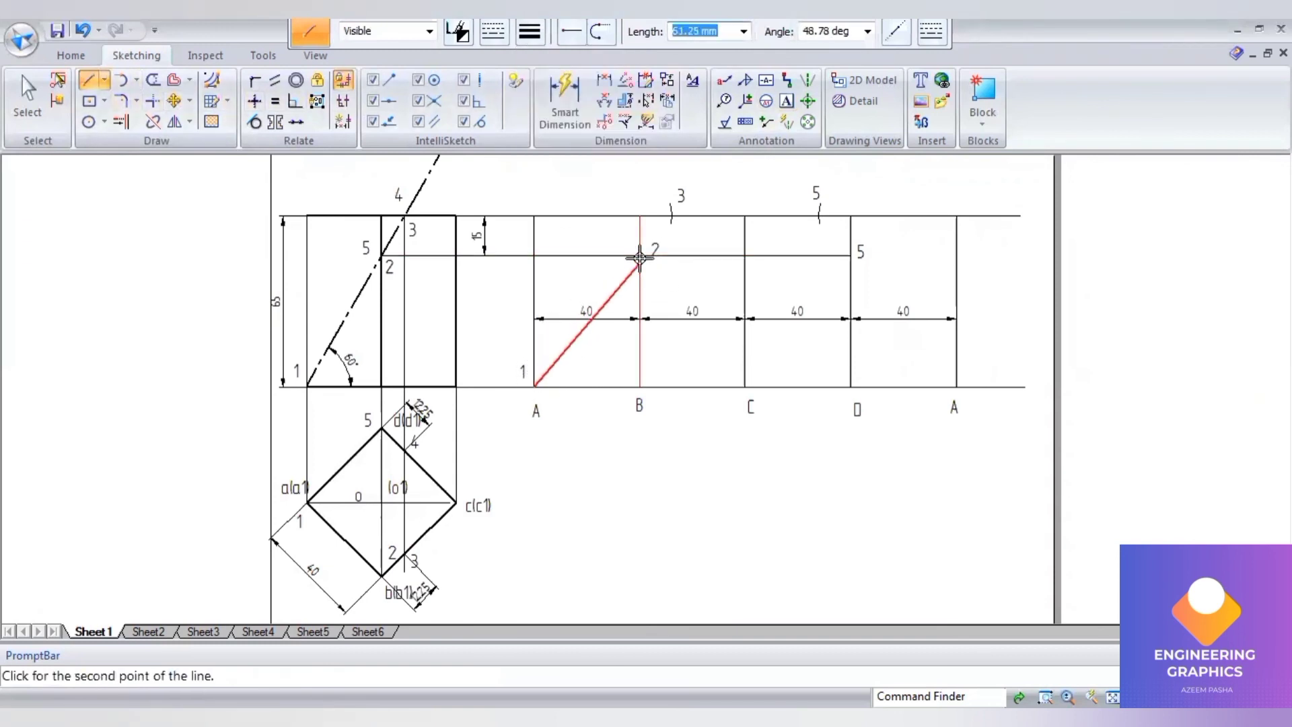
pyautogui.click(639, 254)
pyautogui.scroll(3, 672, 211)
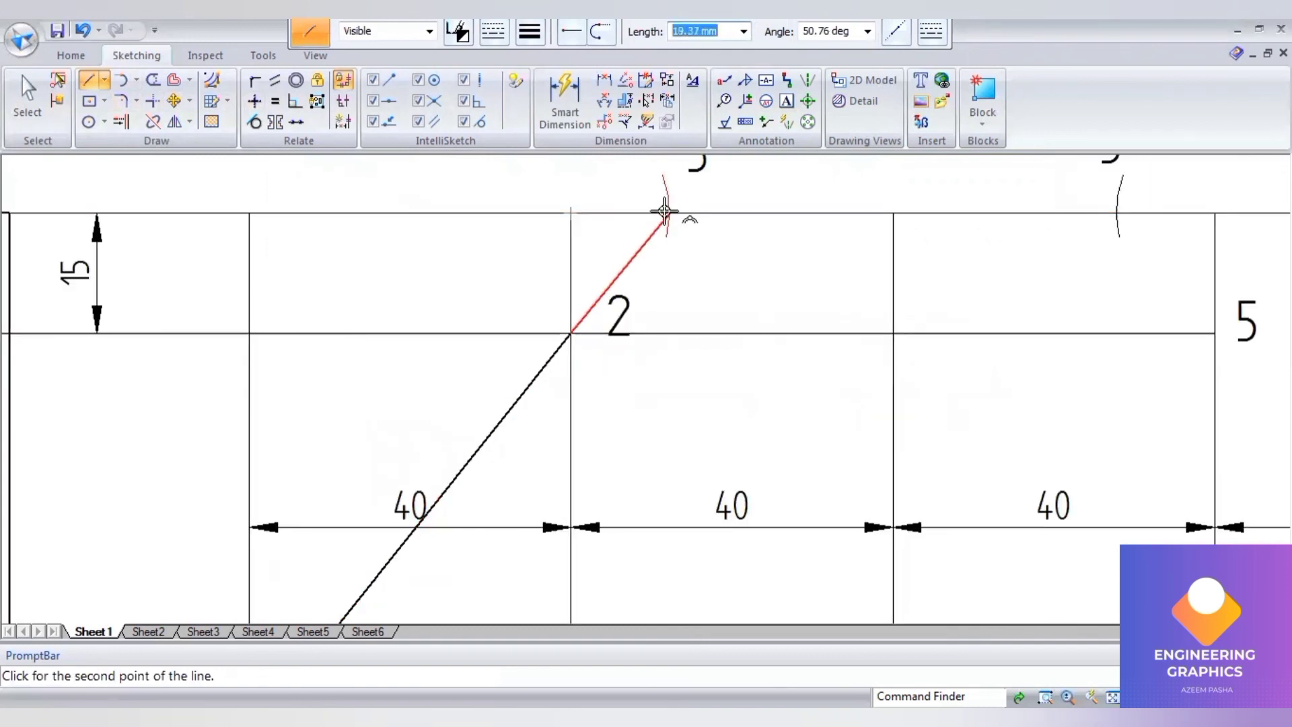
pyautogui.scroll(4, 665, 210)
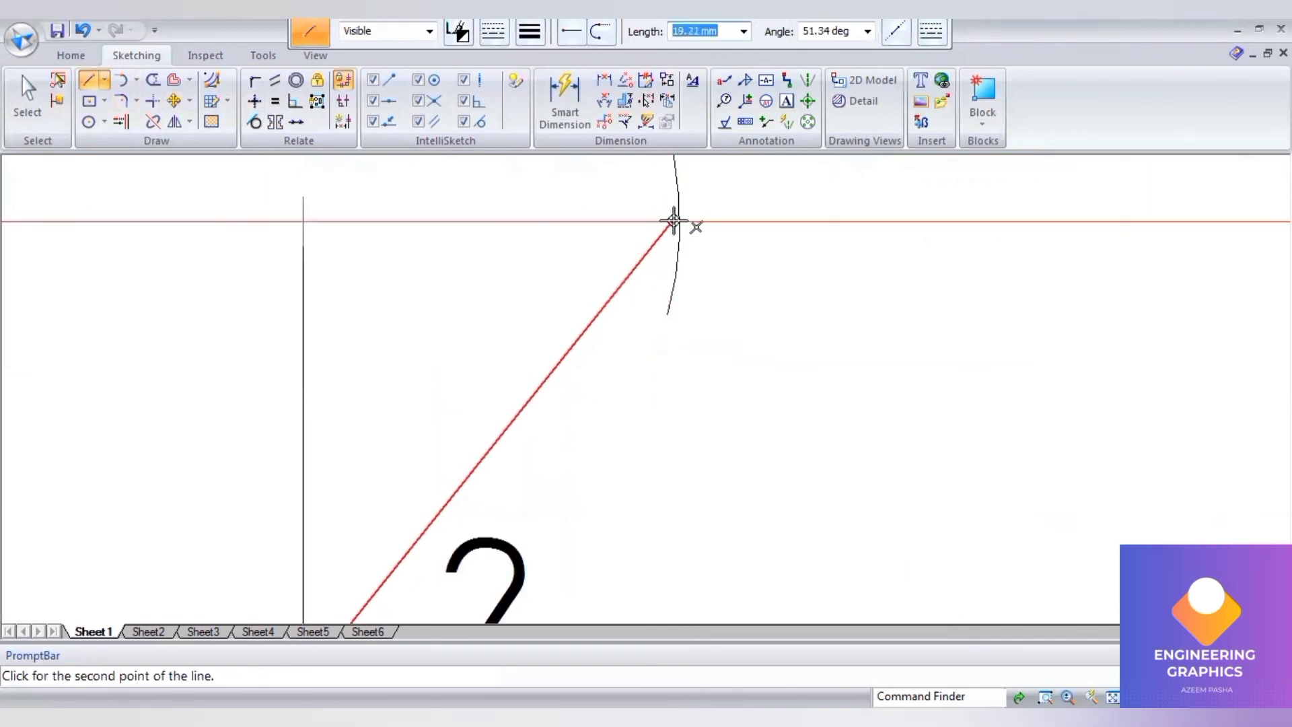
pyautogui.scroll(3, 673, 219)
pyautogui.click(683, 221)
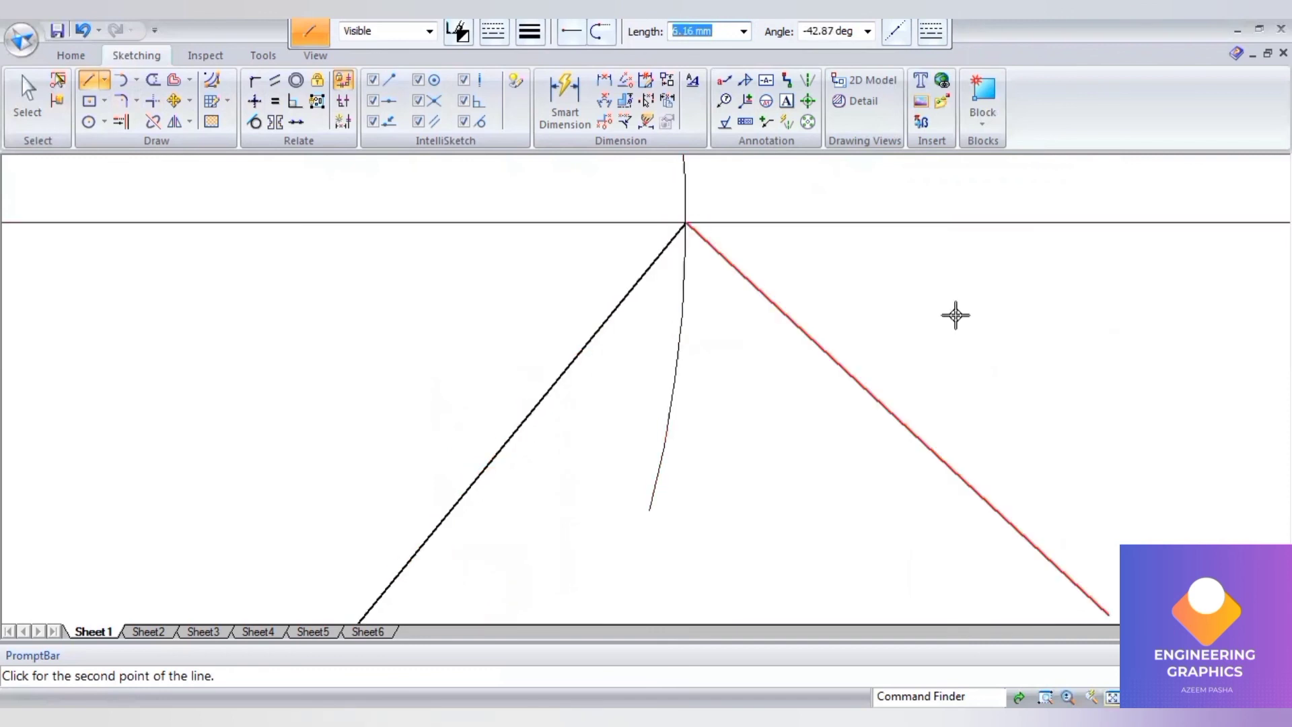
# - Continue the outline from point 3 to the second arc mark, through point 5 on line D to the last A, and close it at point 1
pyautogui.scroll(-3, 746, 216)
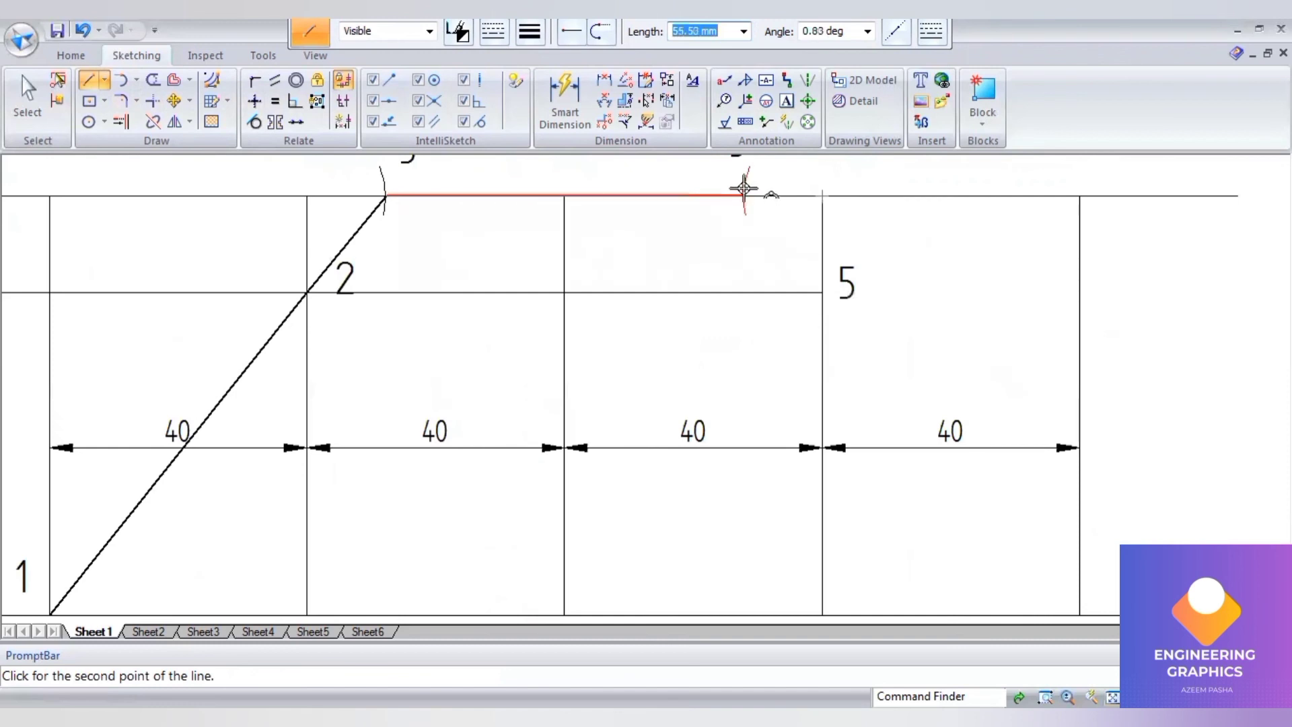
pyautogui.click(742, 196)
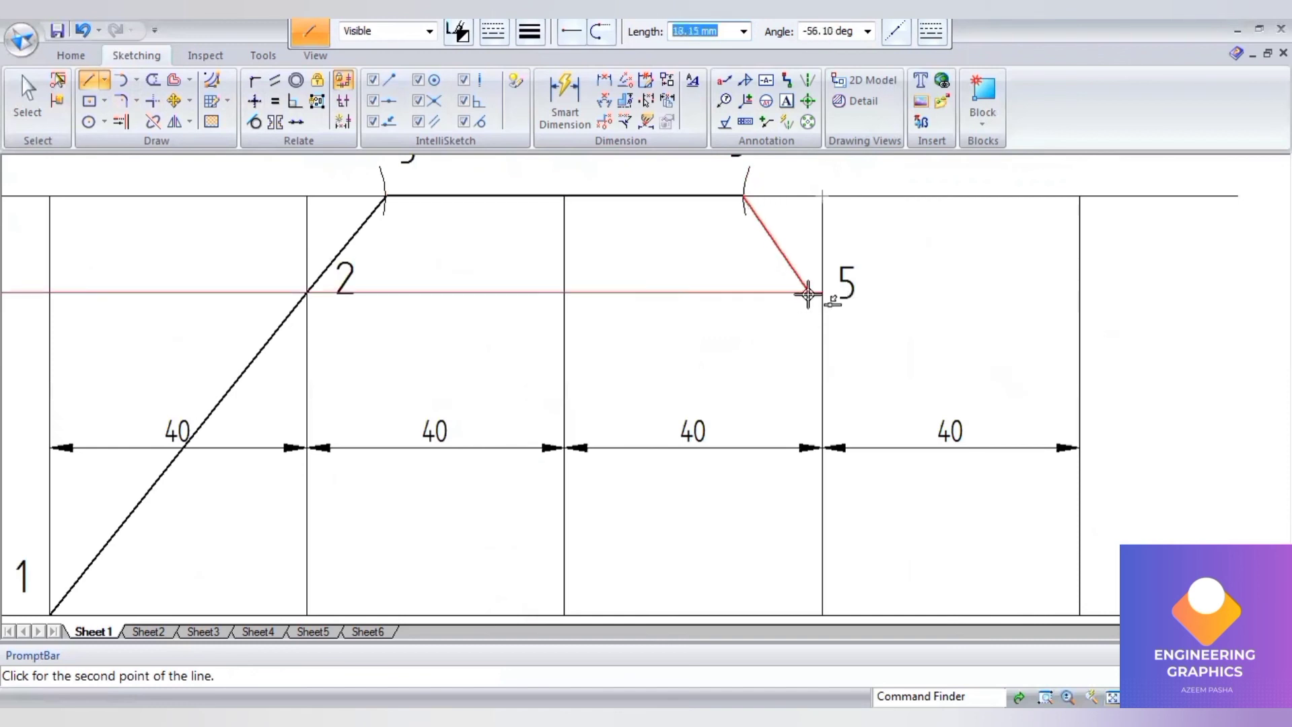
pyautogui.click(824, 294)
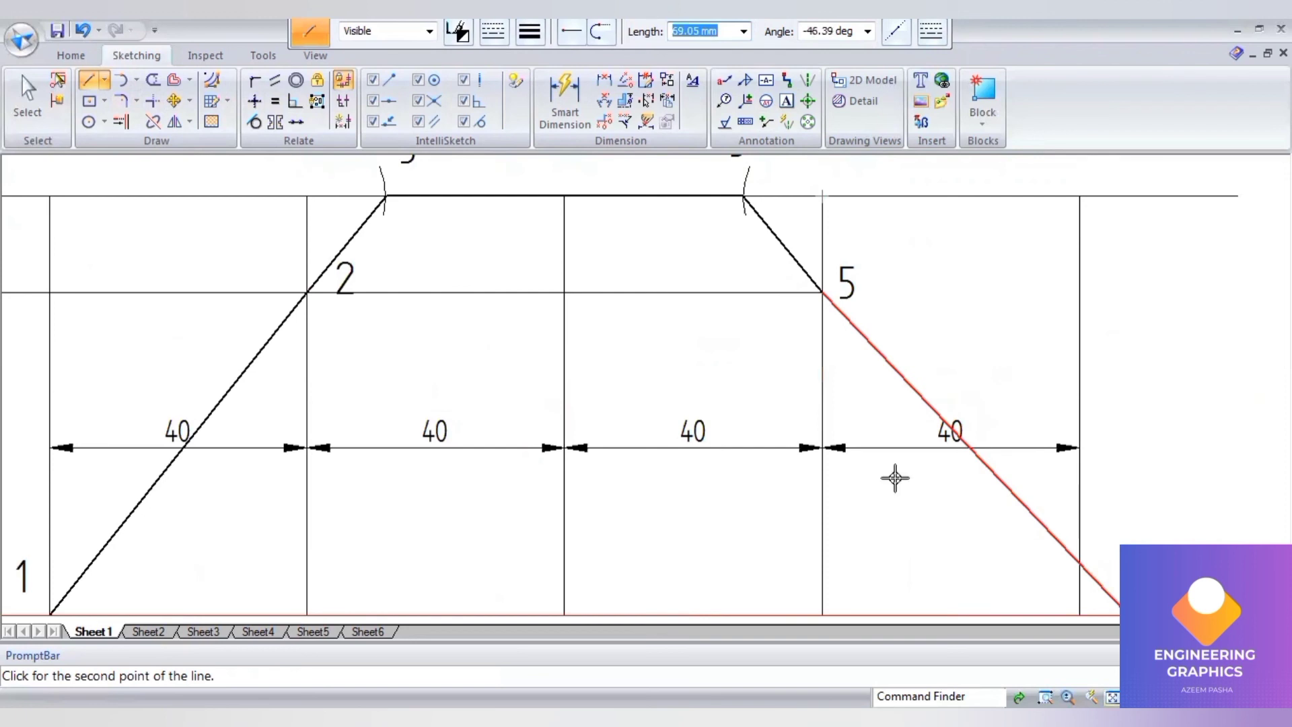
pyautogui.scroll(-4, 747, 192)
pyautogui.click(882, 362)
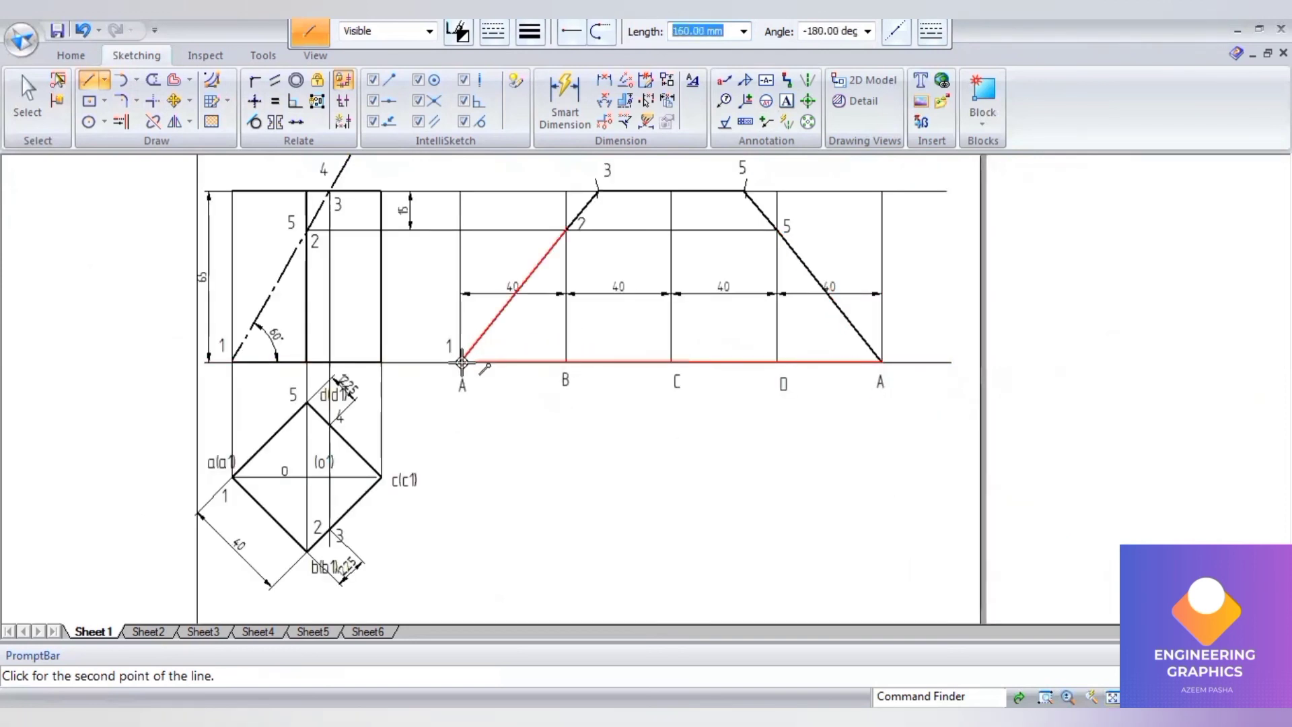
pyautogui.click(462, 362)
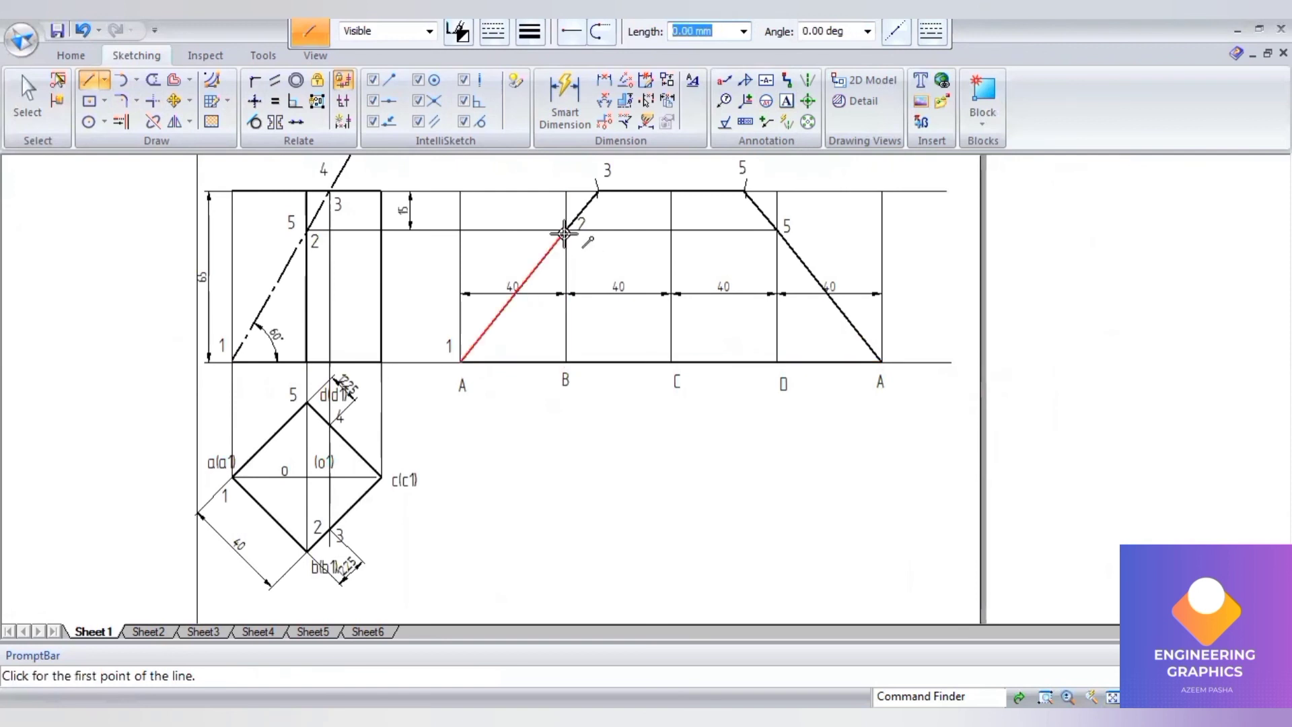
# - Draw vertical visible lines down to the development's base line from point 2, point 3, the upper point 5 and point 5 on line D
pyautogui.click(565, 230)
pyautogui.click(566, 362)
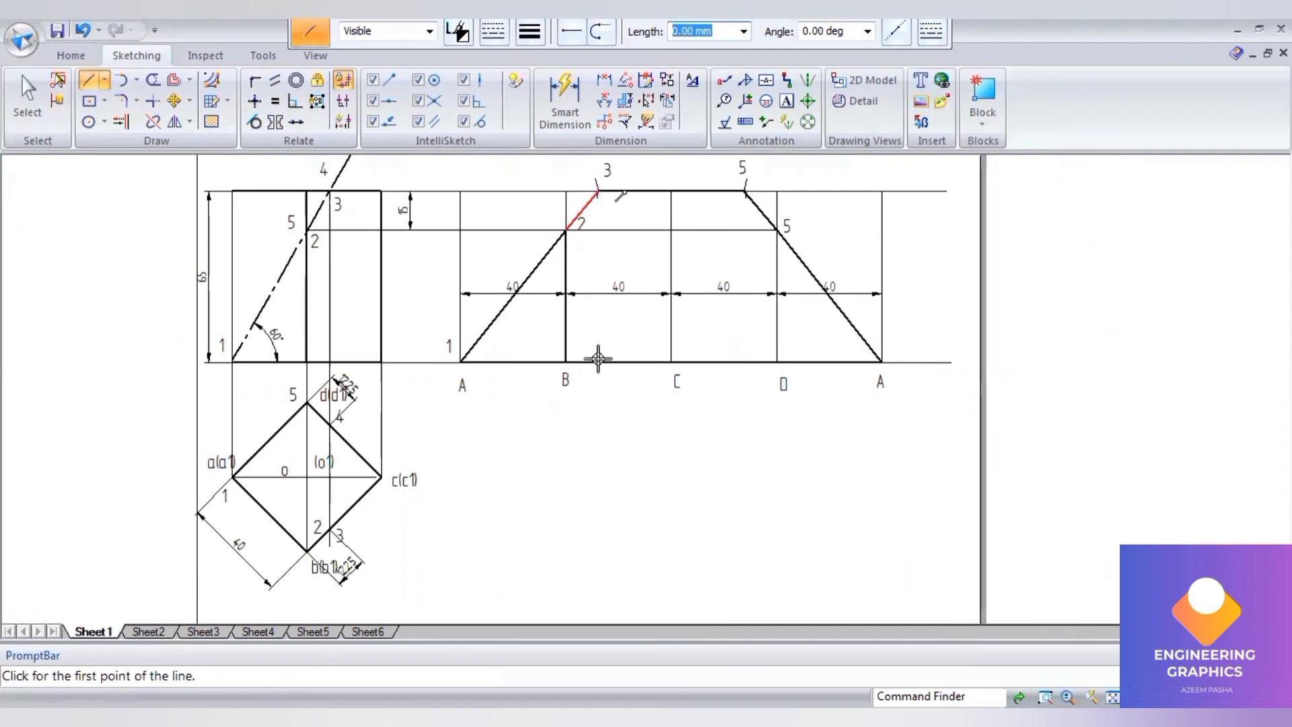
pyautogui.click(743, 192)
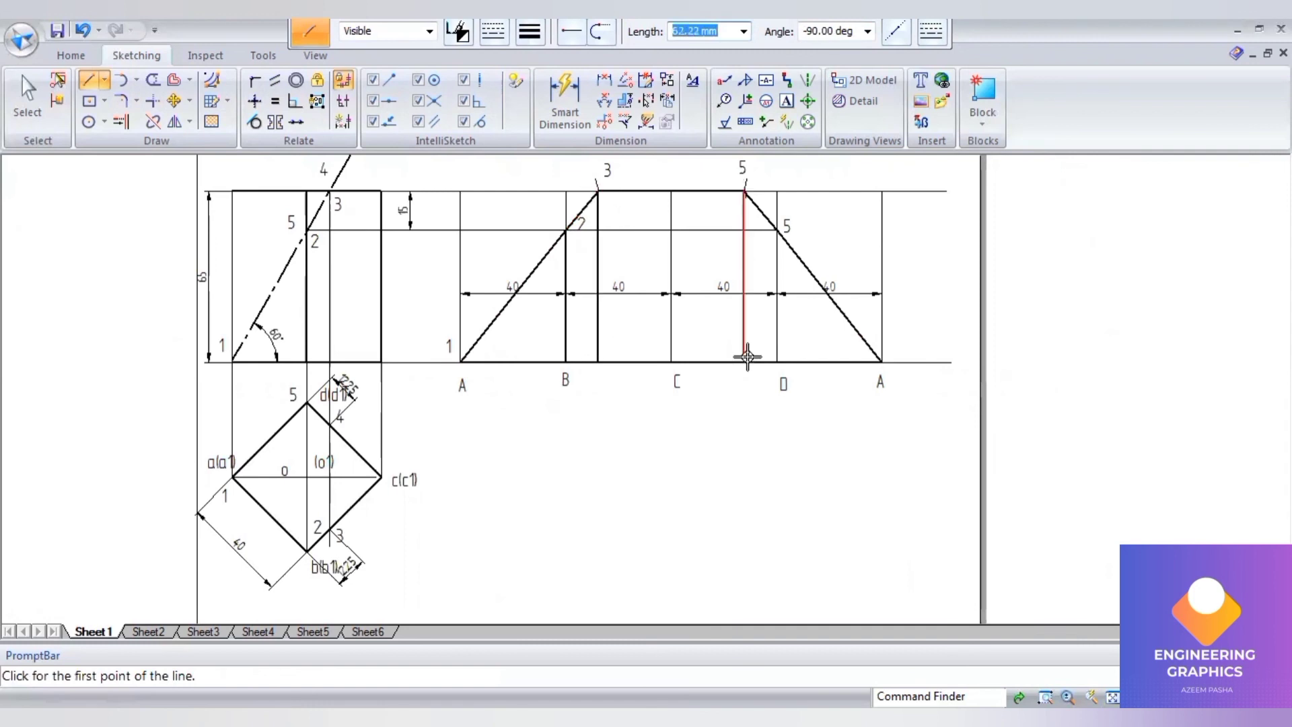
pyautogui.click(747, 359)
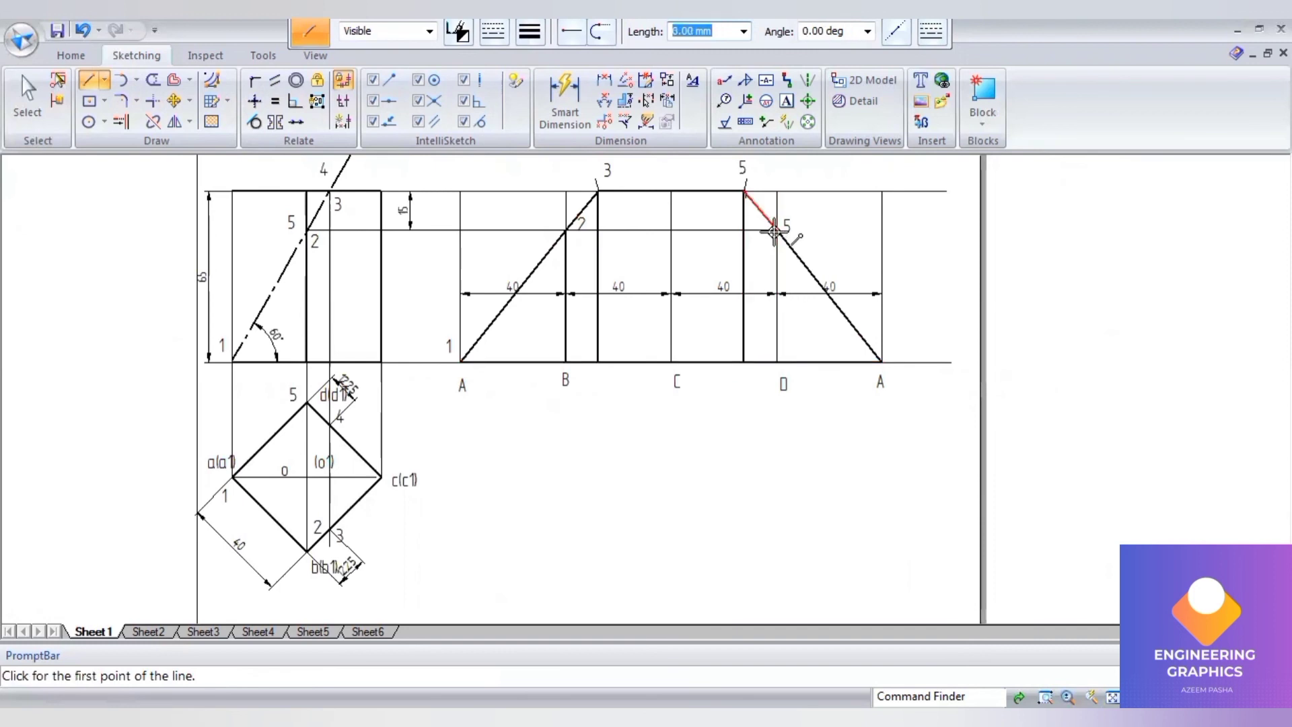
pyautogui.click(777, 362)
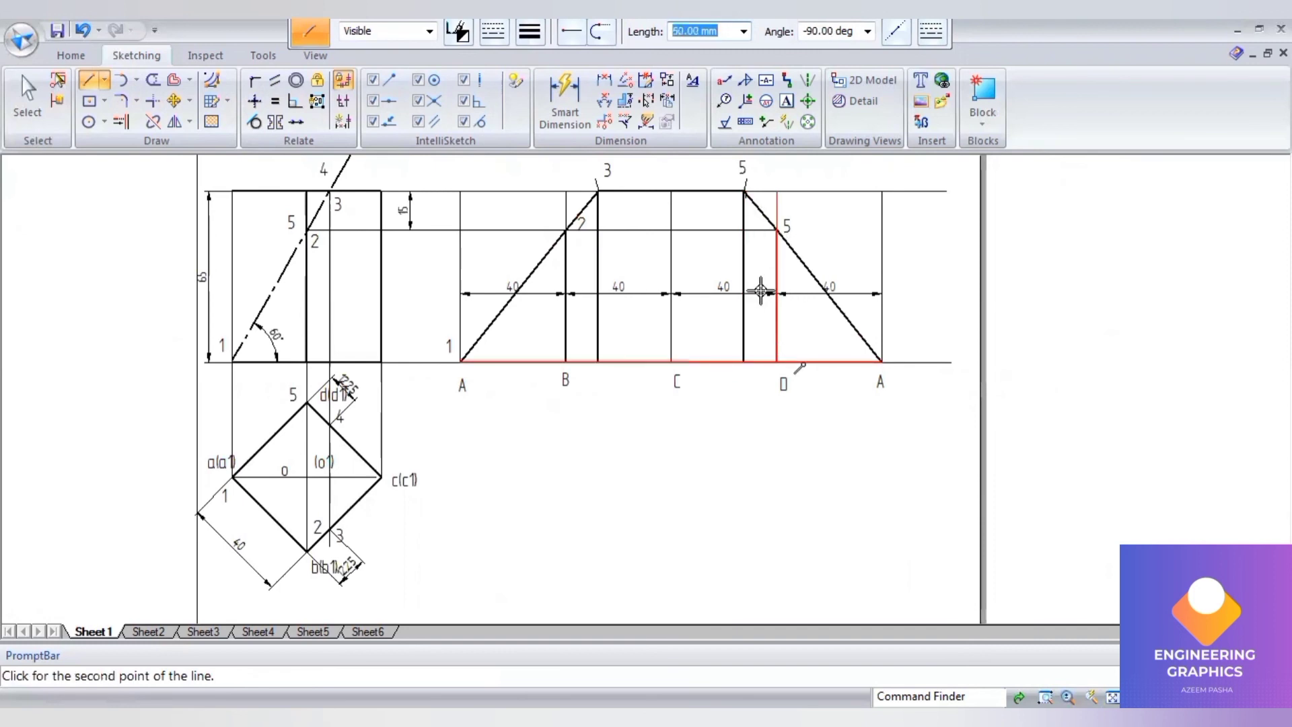
pyautogui.click(777, 362)
pyautogui.rightClick(598, 509)
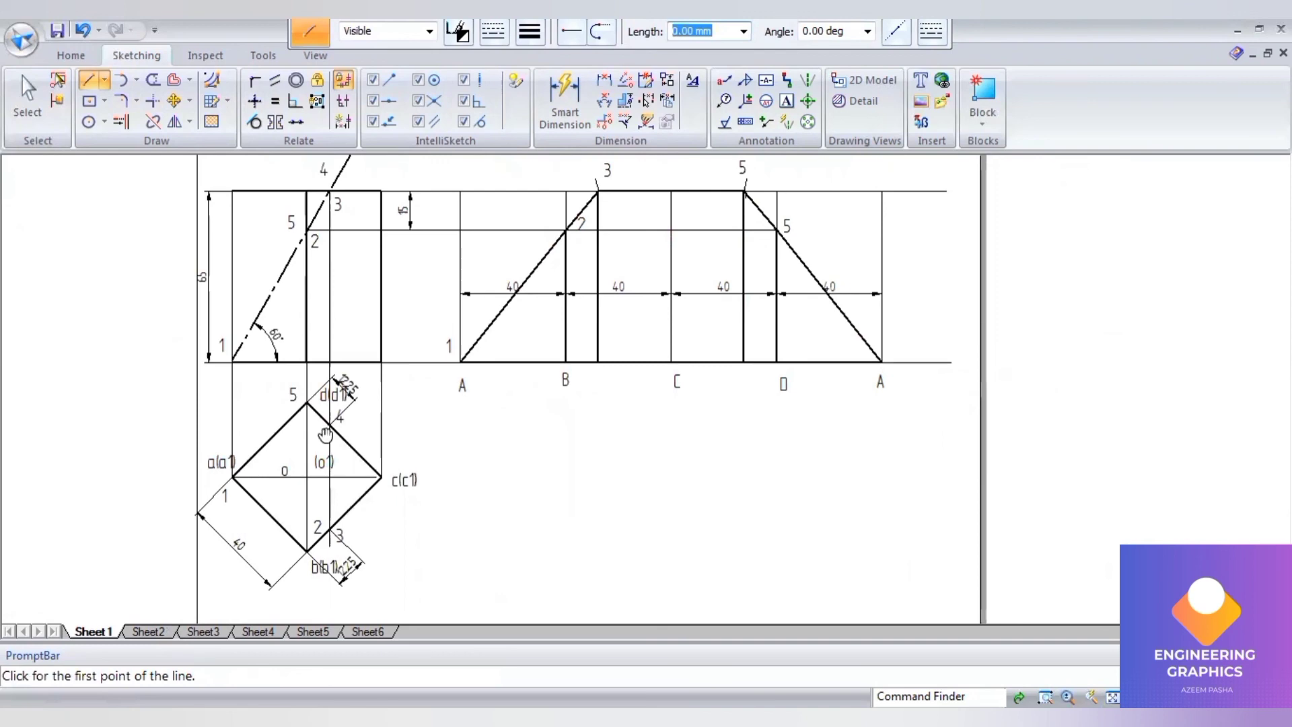
# - Switch to the question bank PDF in Adobe Acrobat Reader and view question 5 on the square prism
pyautogui.hotkey('alt', 'Tab')
pyautogui.scroll(-1, 501, 347)
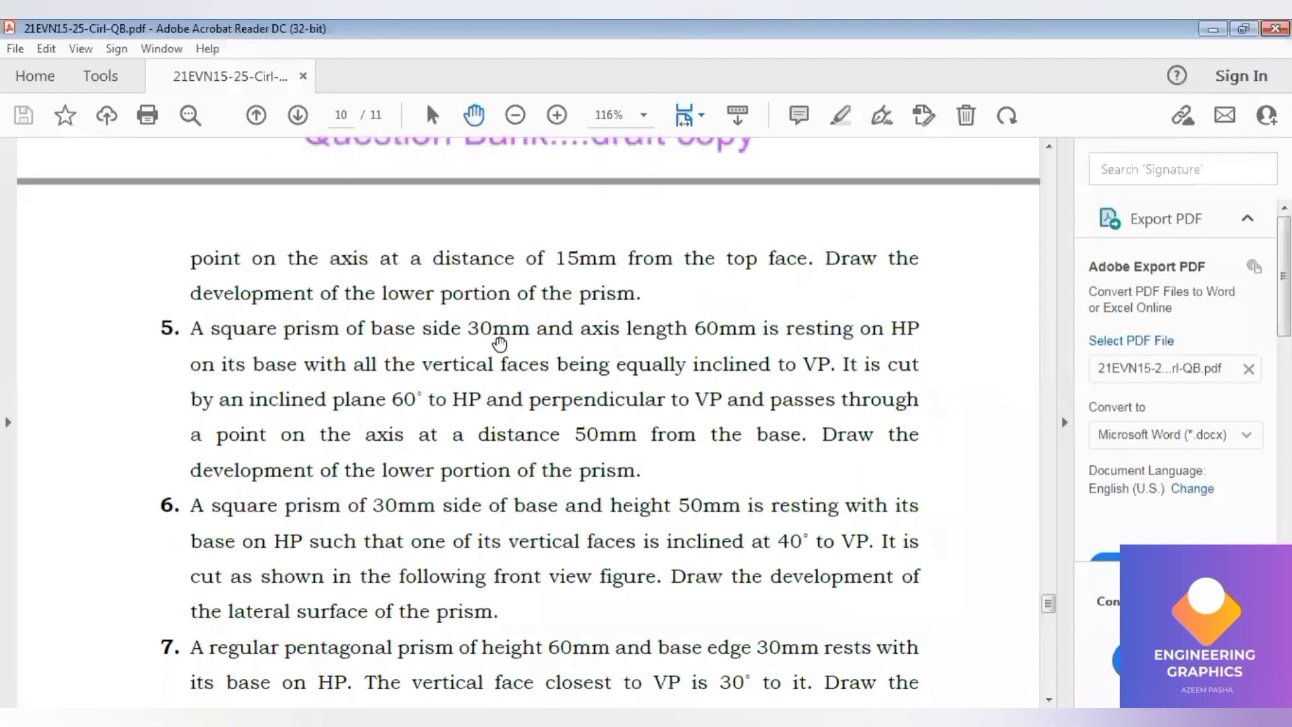